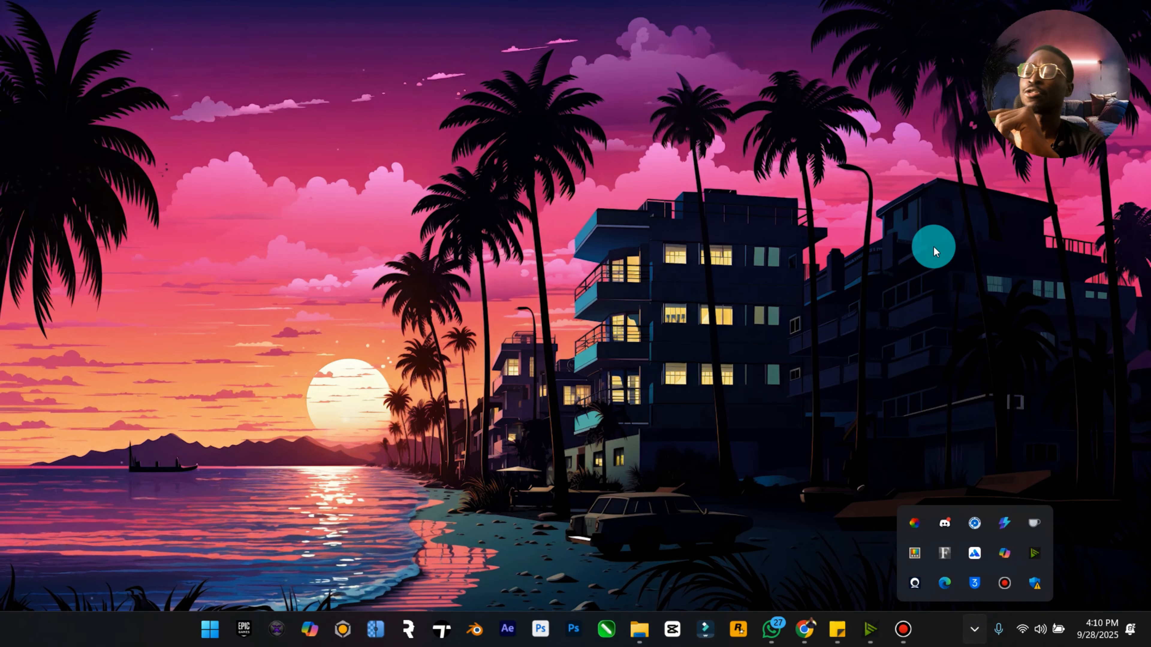
Open Lively Wallpaper from the system tray, move its window higher on the desktop and widen it slightly
left_click(916, 525)
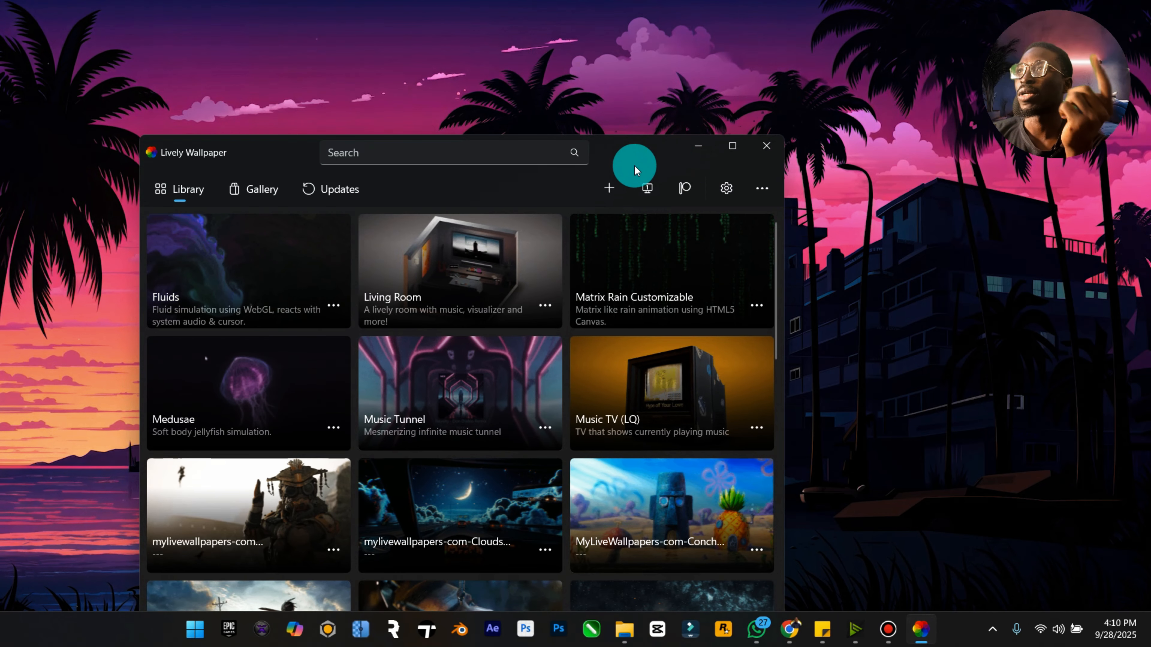
left_click_drag(647, 152, 679, 75)
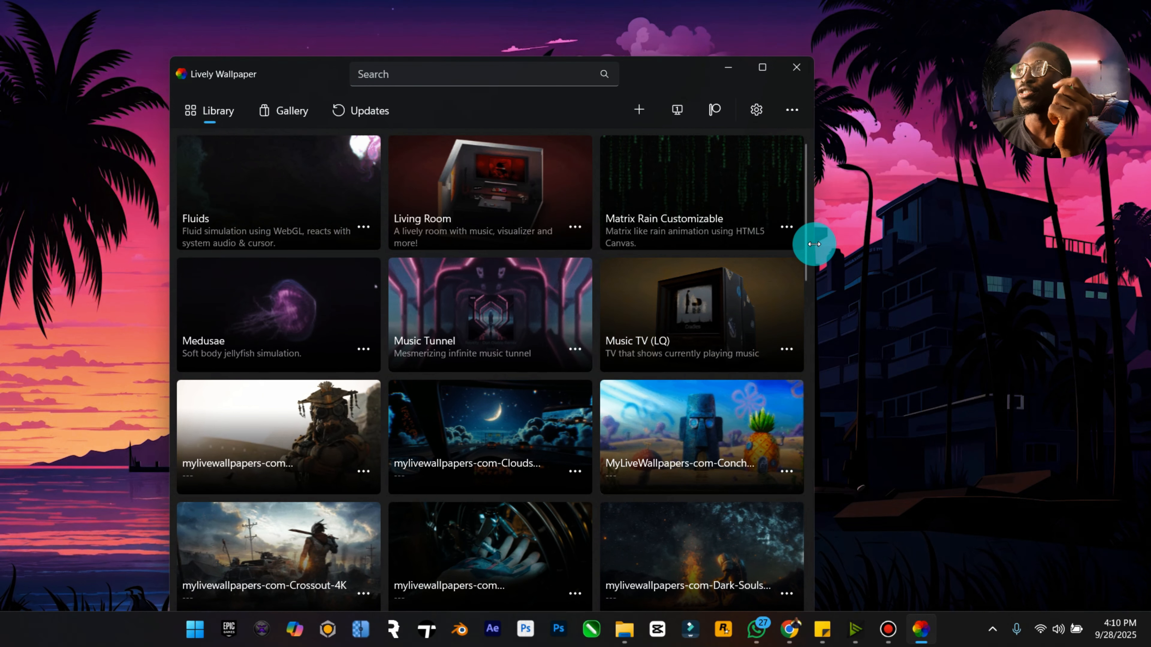
left_click_drag(812, 244, 832, 238)
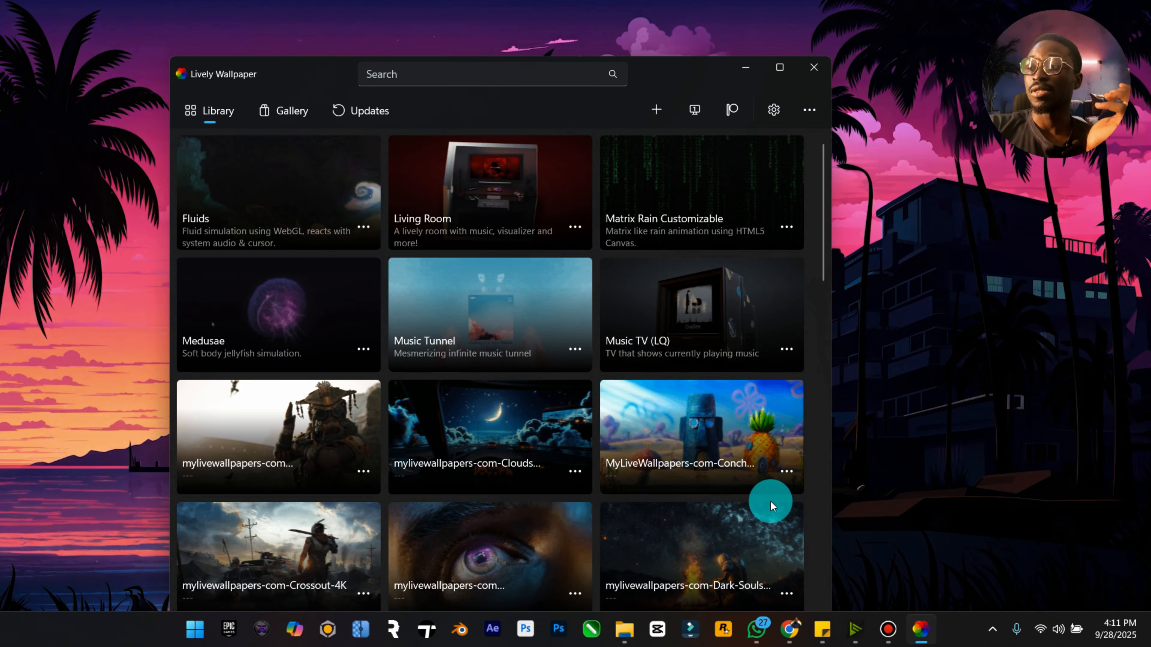
Find and launch Discord, and decline switching the audio input to NVIDIA Broadcast
key("super")
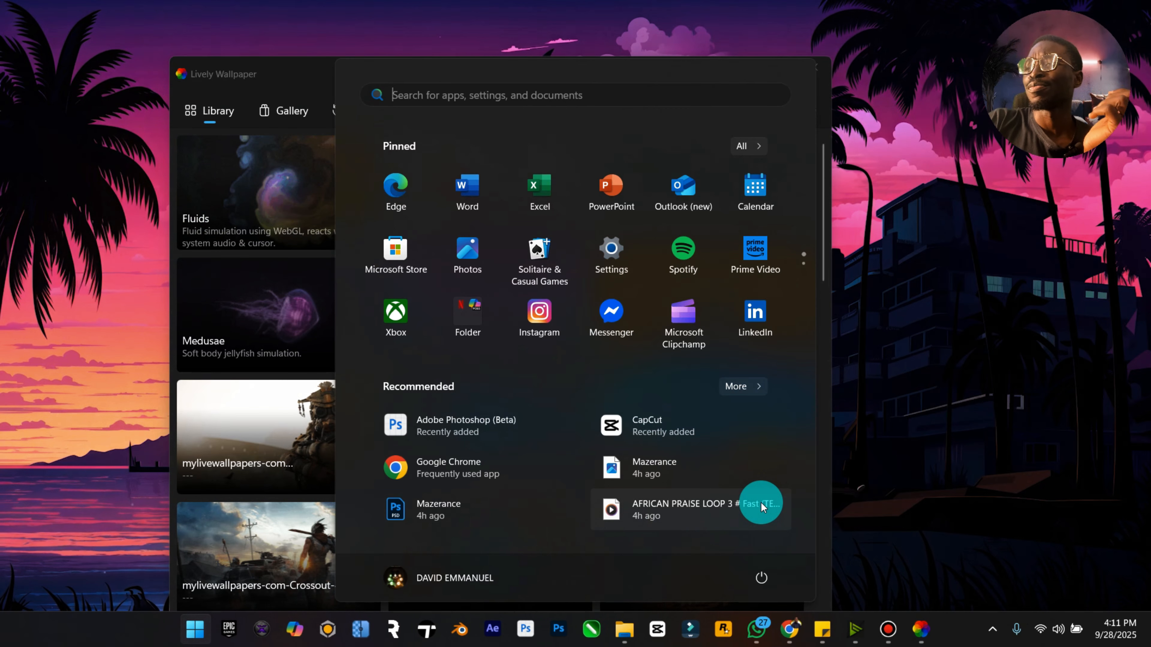
type("d")
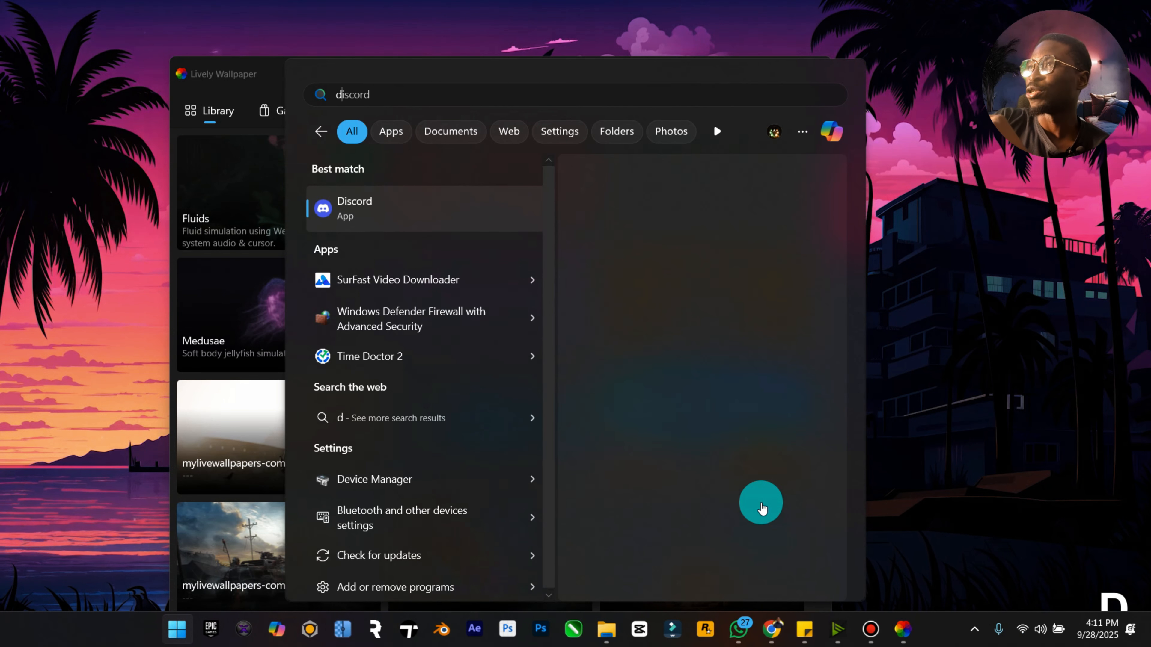
key("Return")
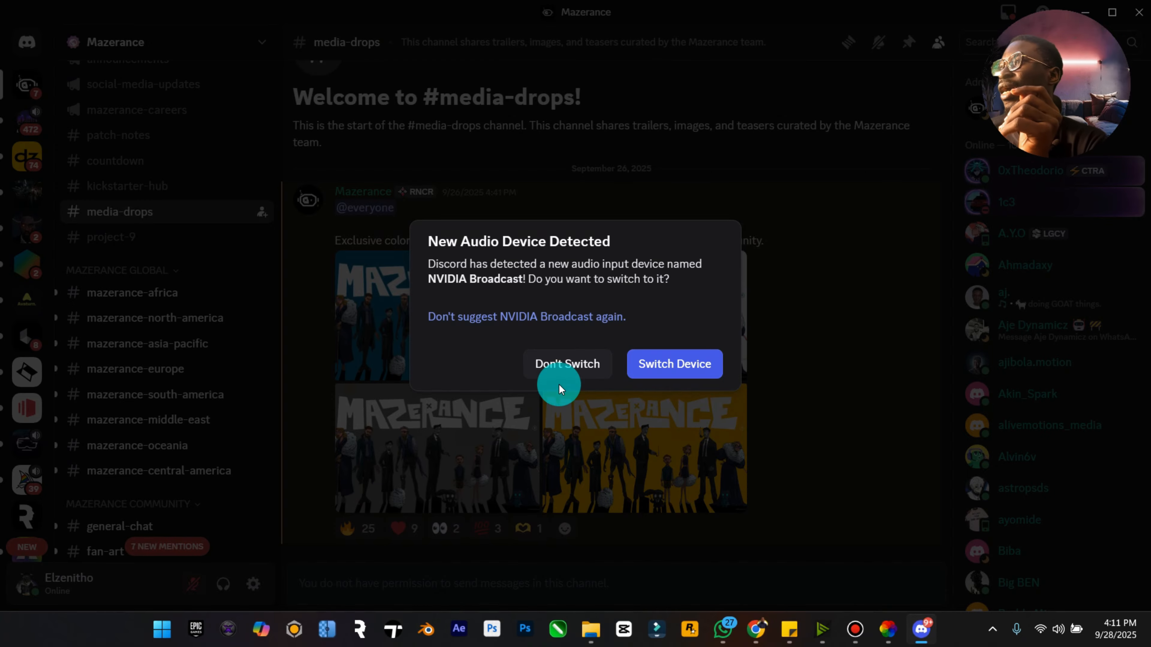
left_click(573, 367)
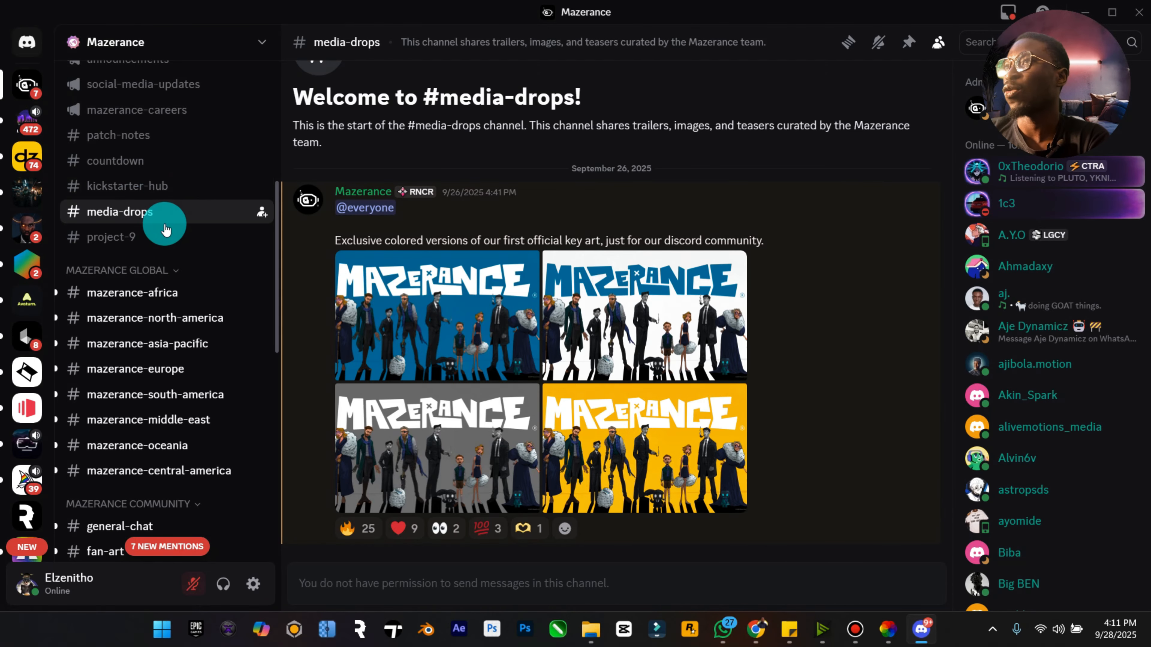
scroll(592, 345, "up", 2)
scroll(594, 344, "down", 2)
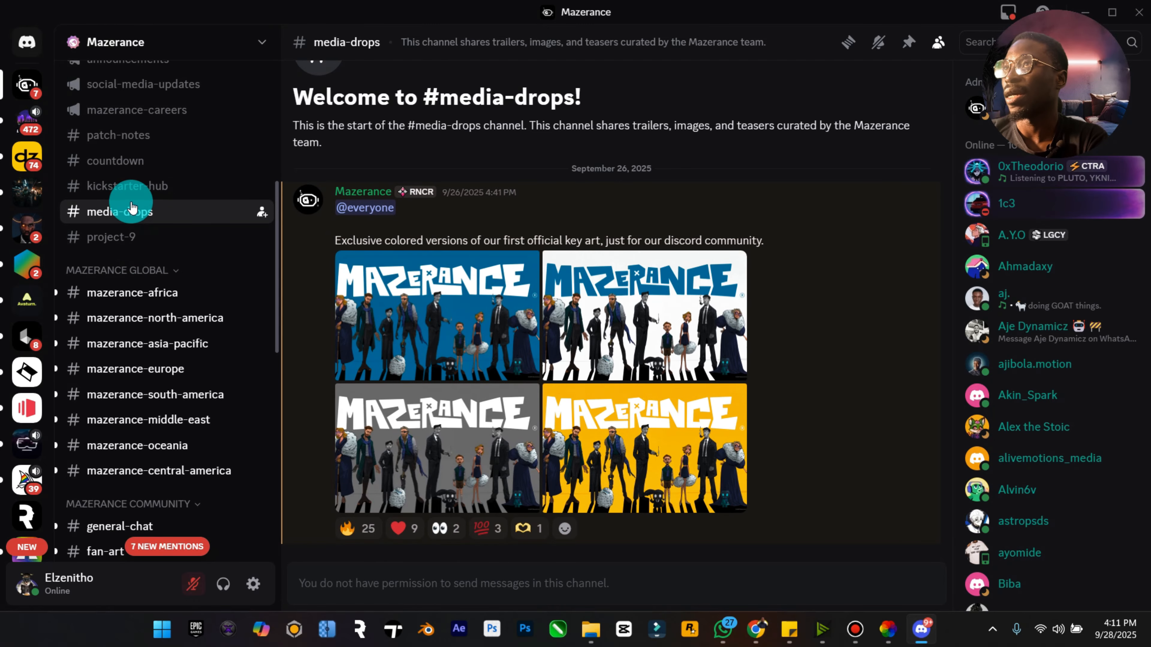
scroll(186, 317, "down", 2)
scroll(159, 442, "down", 4)
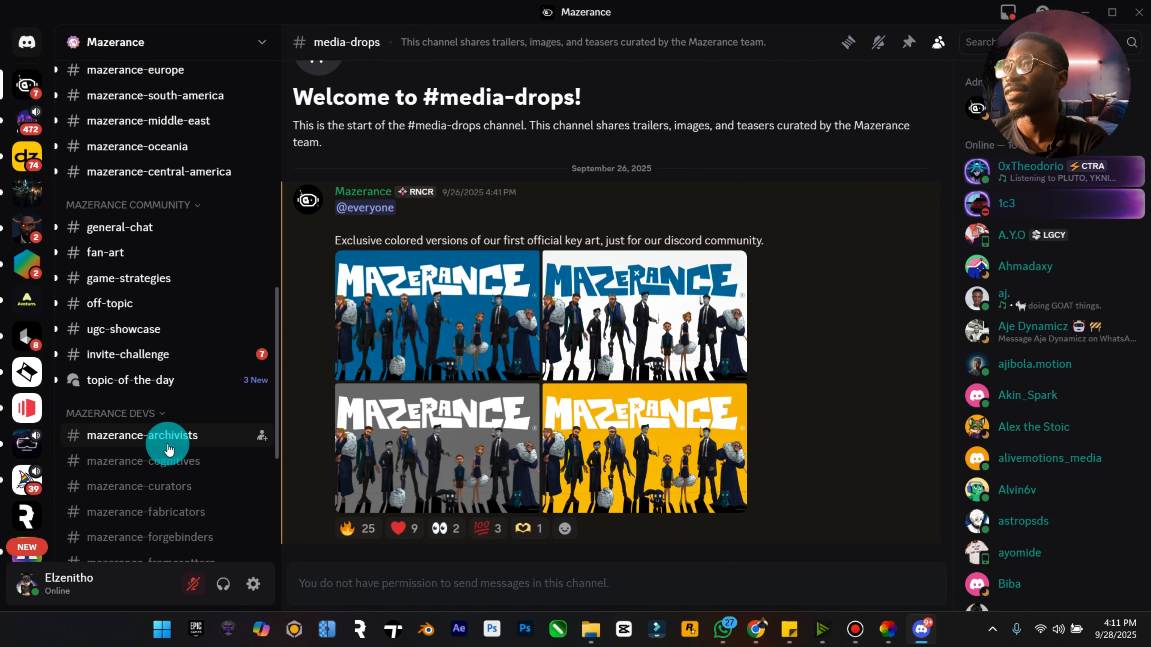
scroll(163, 443, "up", 8)
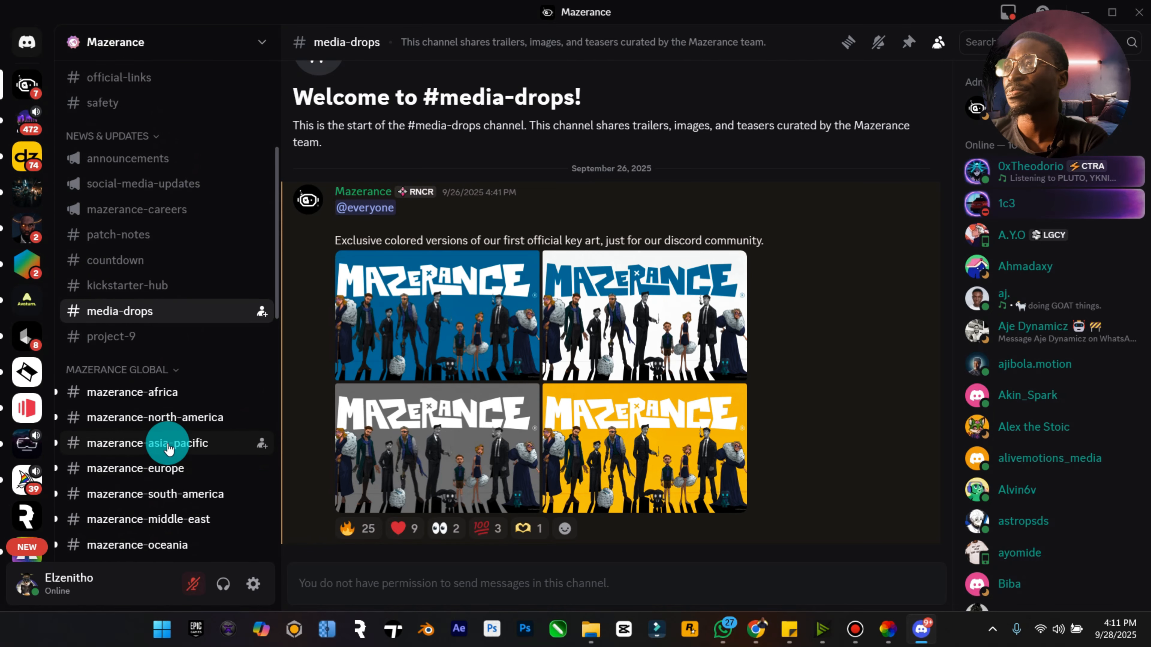
Open the Mazerance image from the Downloads folder and view it in a maximized window
left_click(591, 629)
left_click(291, 175)
double_click(290, 174)
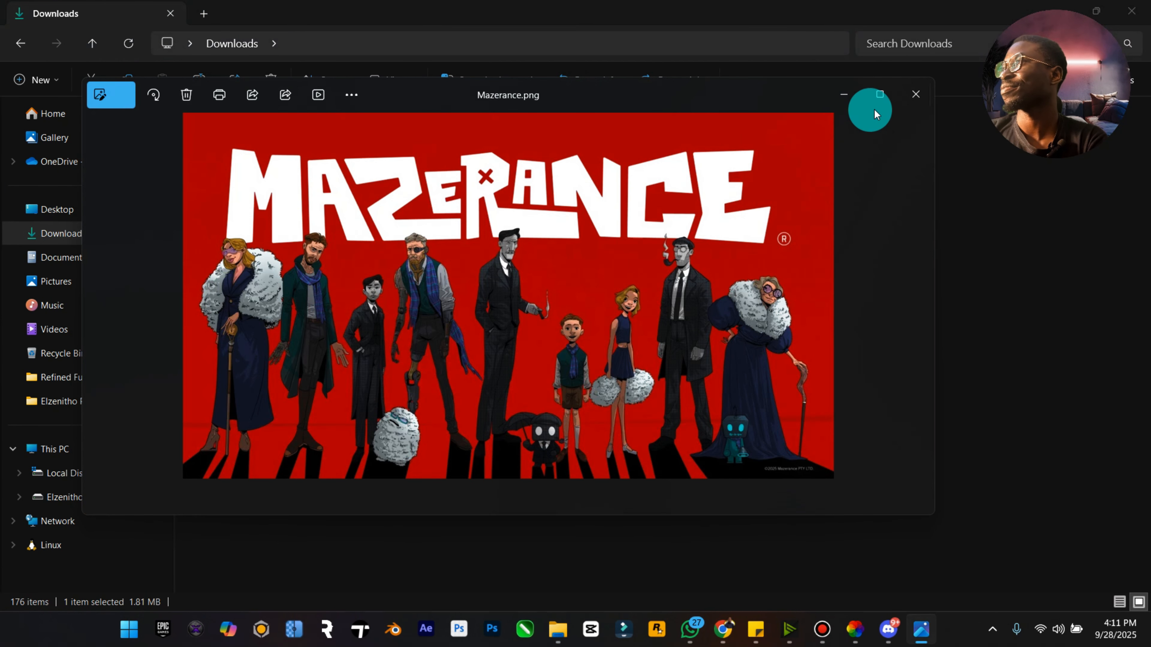
left_click(882, 95)
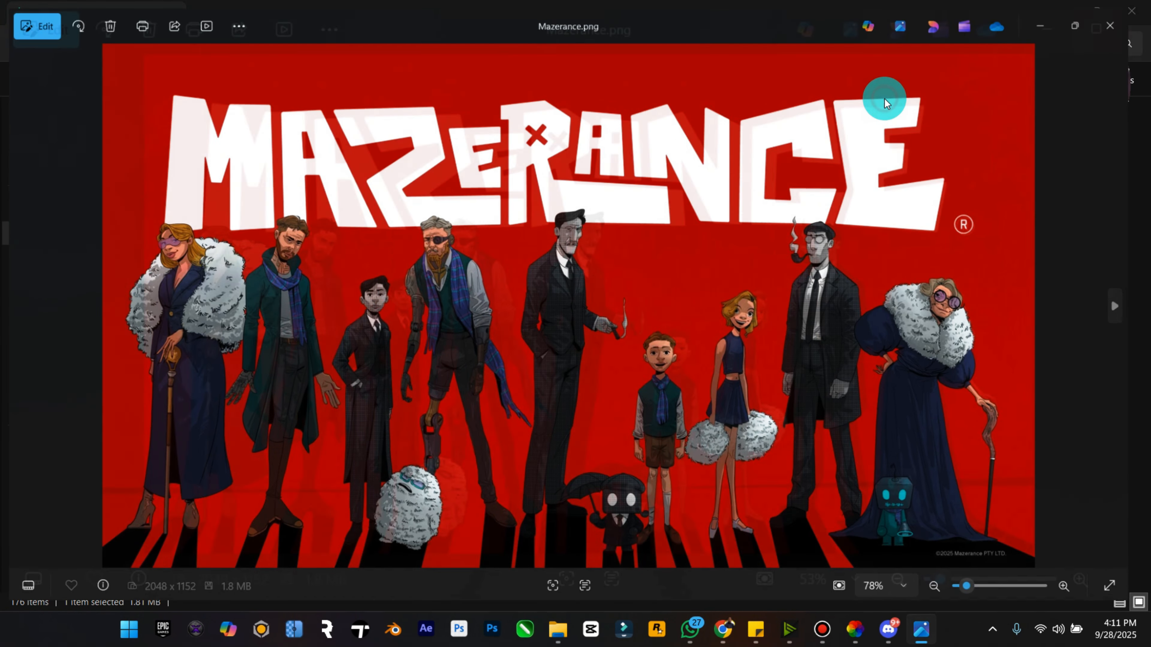
left_click(830, 629)
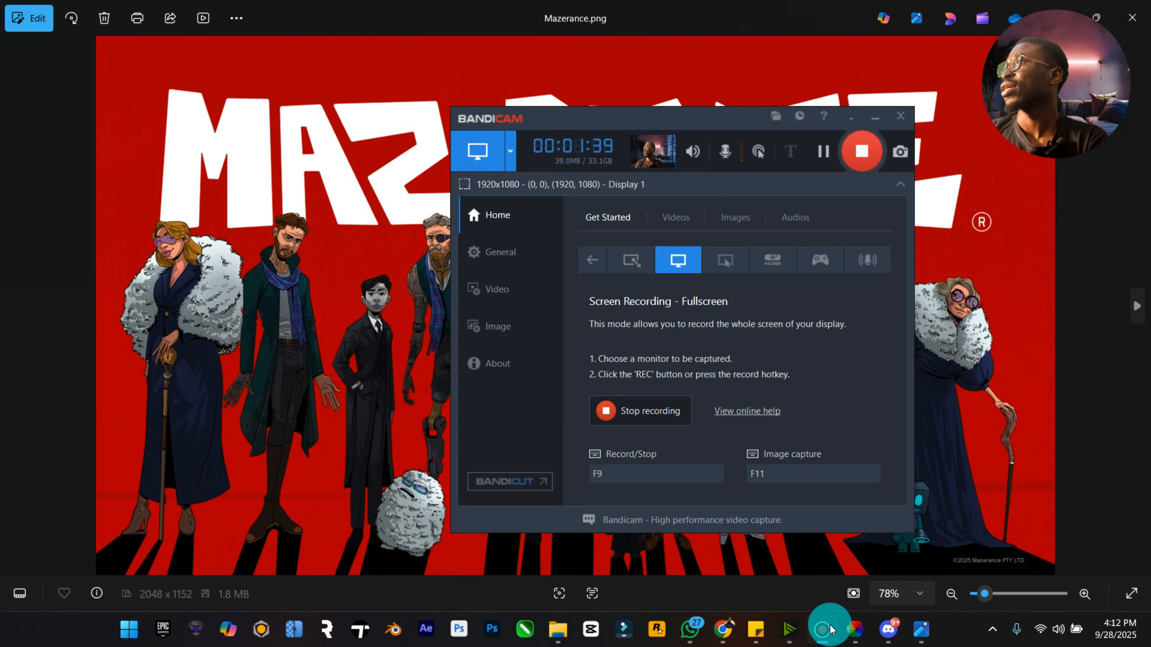
left_click(776, 259)
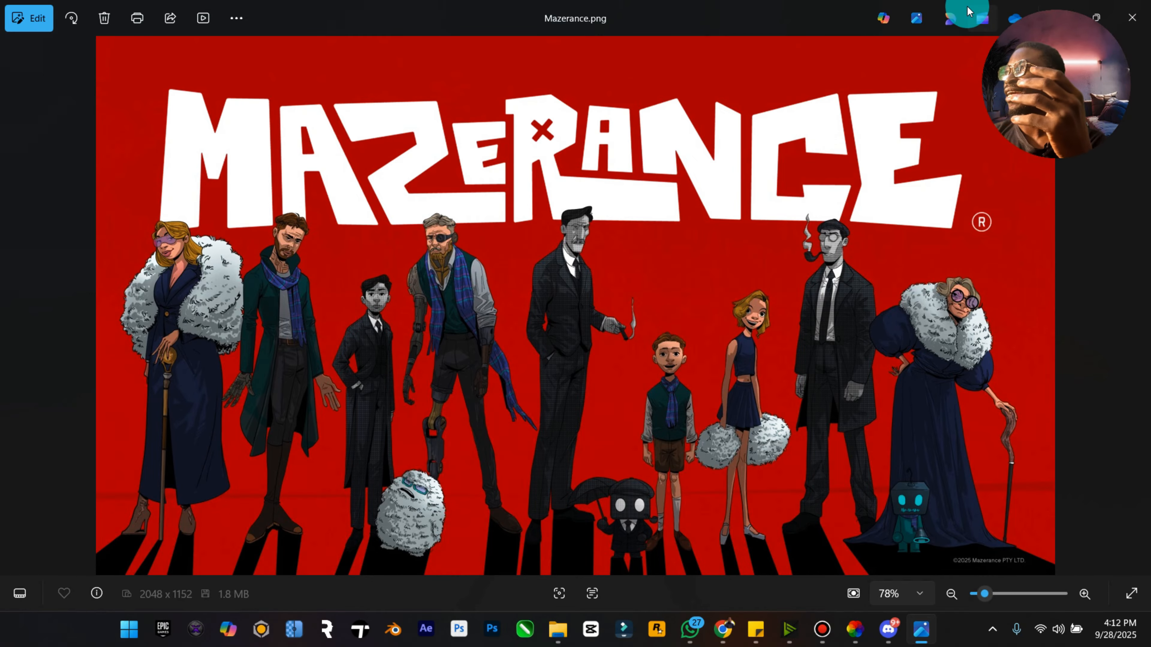
Minimize the open windows to clear the desktop, and briefly bring the Mazerance.png image back up for viewing
left_click(1071, 4)
left_click(1070, 5)
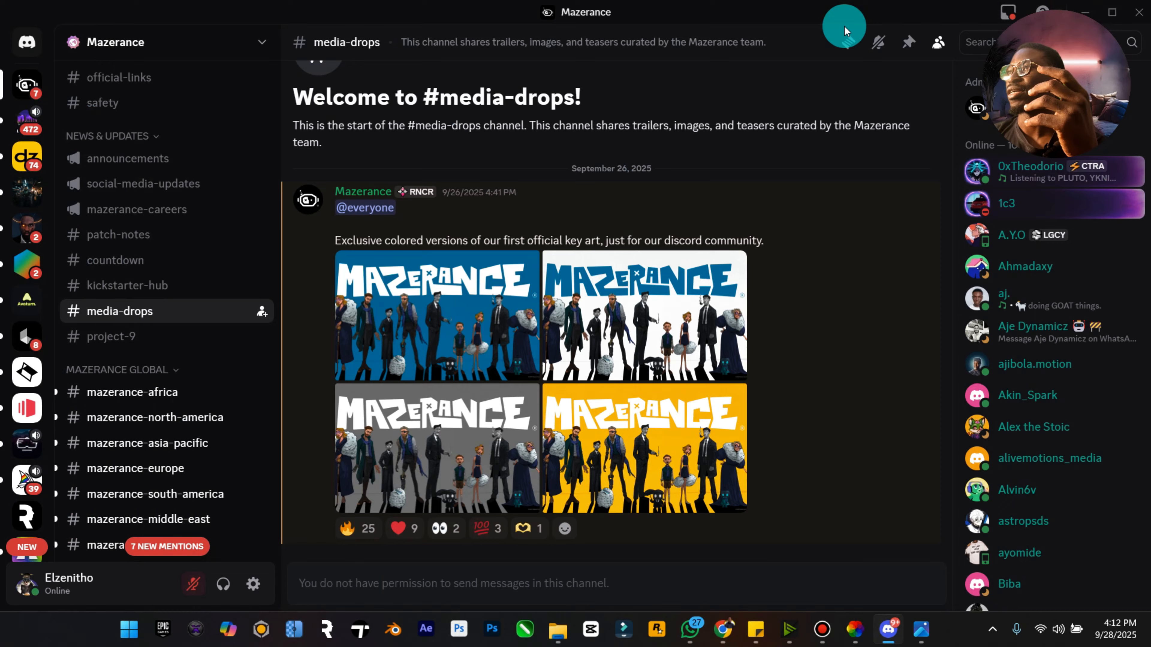
left_click(1070, 5)
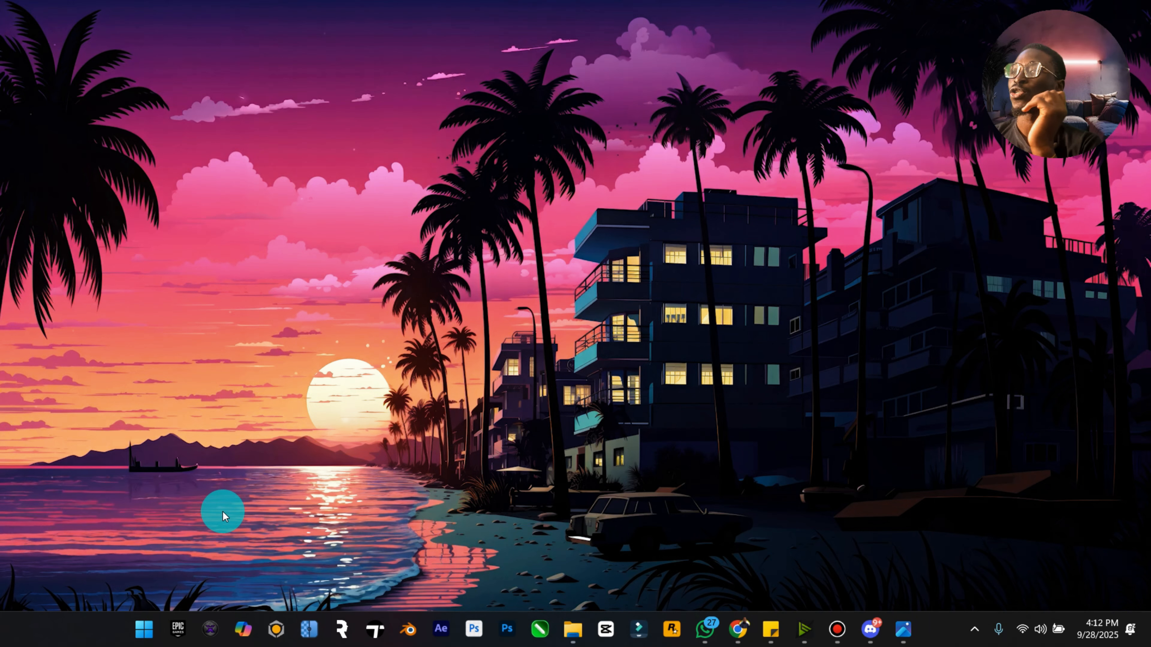
left_click(905, 630)
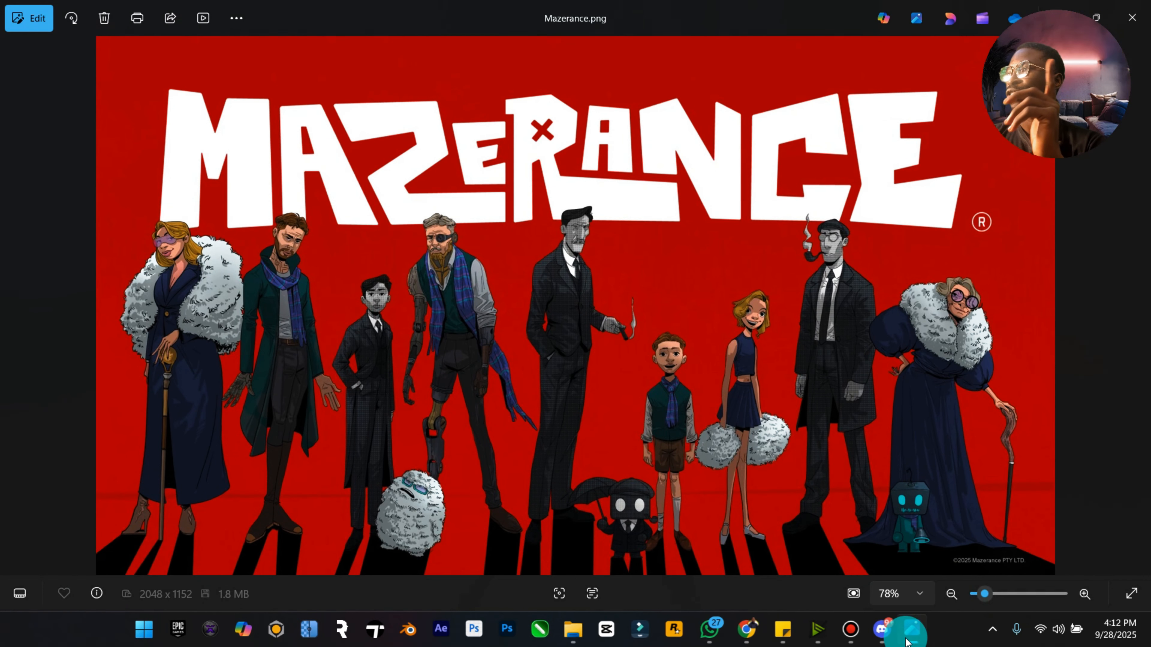
left_click(905, 641)
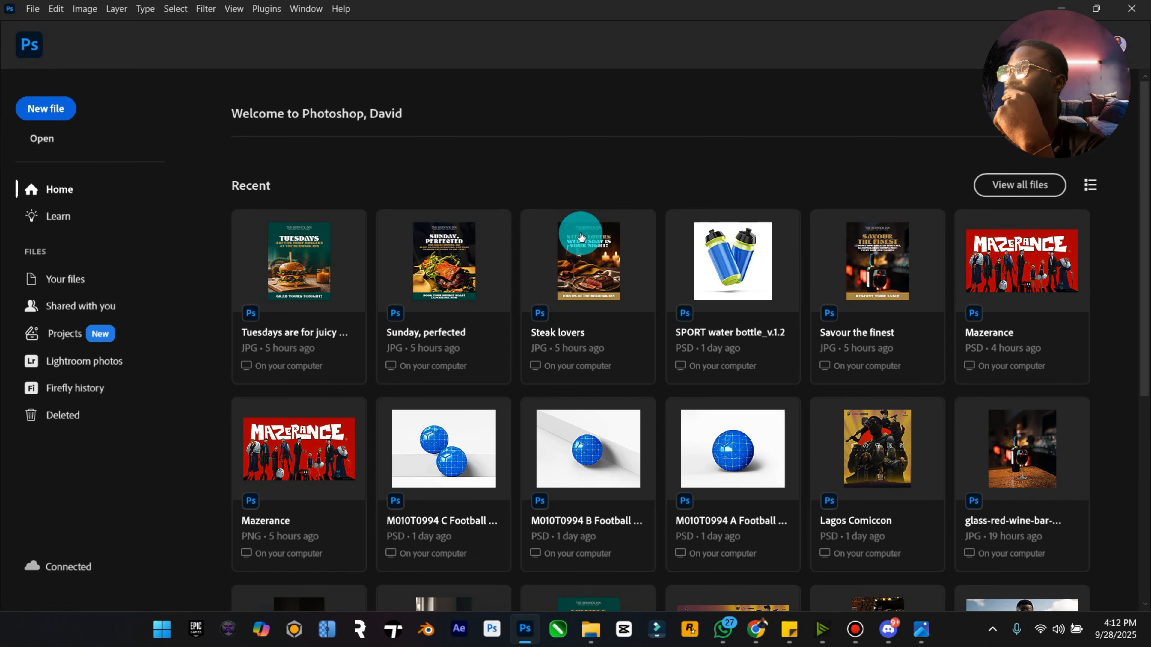
Open Mazerance.psd in Photoshop from the Elzenitho PSD folder, inside Elzenitho Hub on the Desktop
left_click(991, 278)
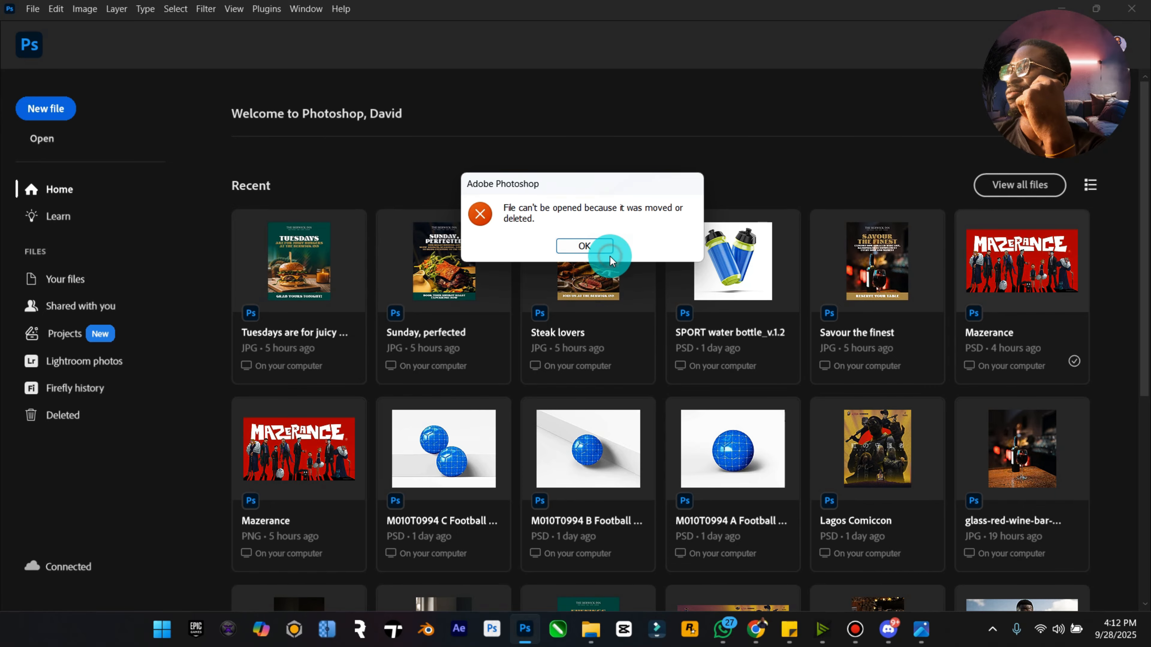
left_click(603, 246)
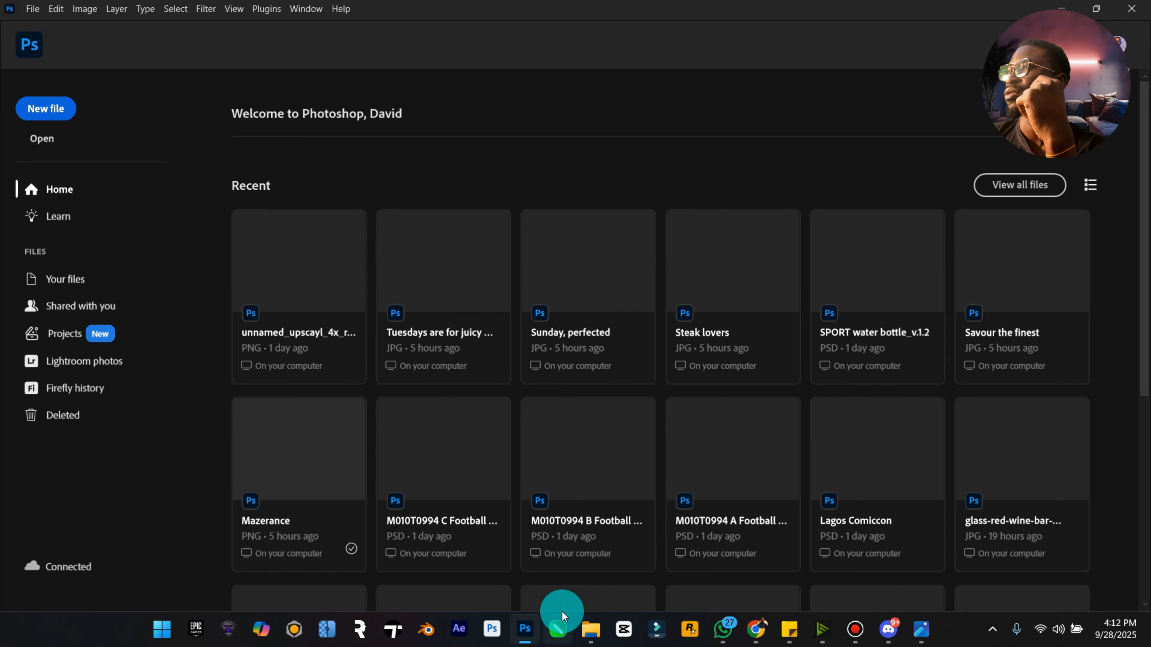
left_click(591, 629)
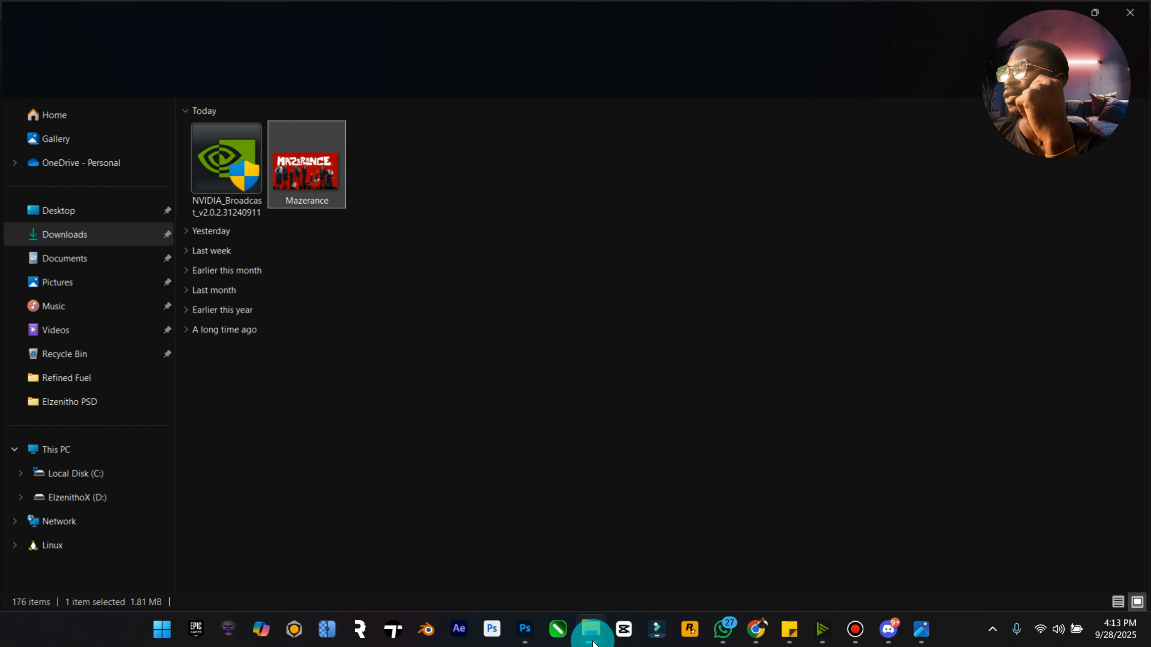
left_click(95, 211)
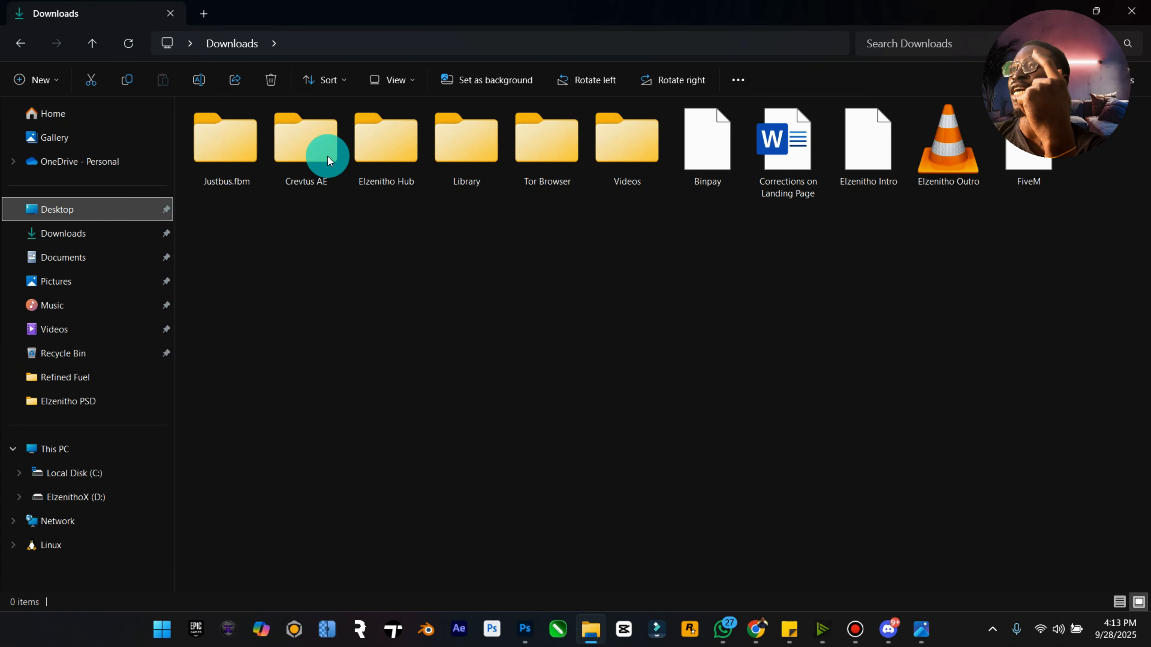
double_click(396, 159)
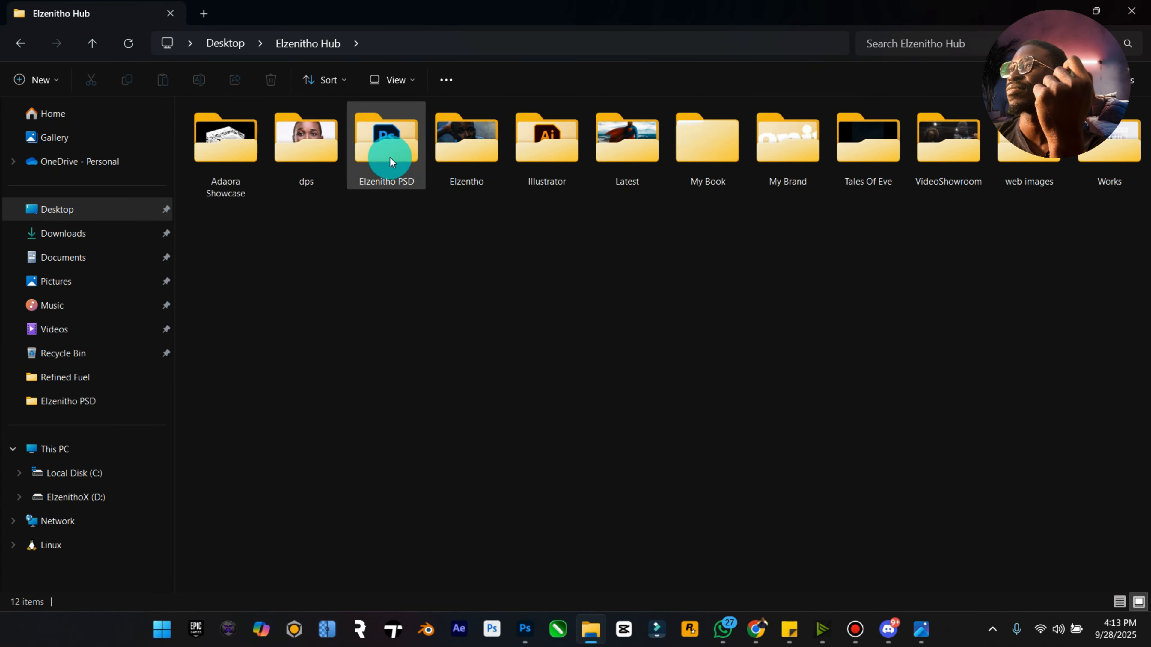
double_click(391, 157)
double_click(241, 157)
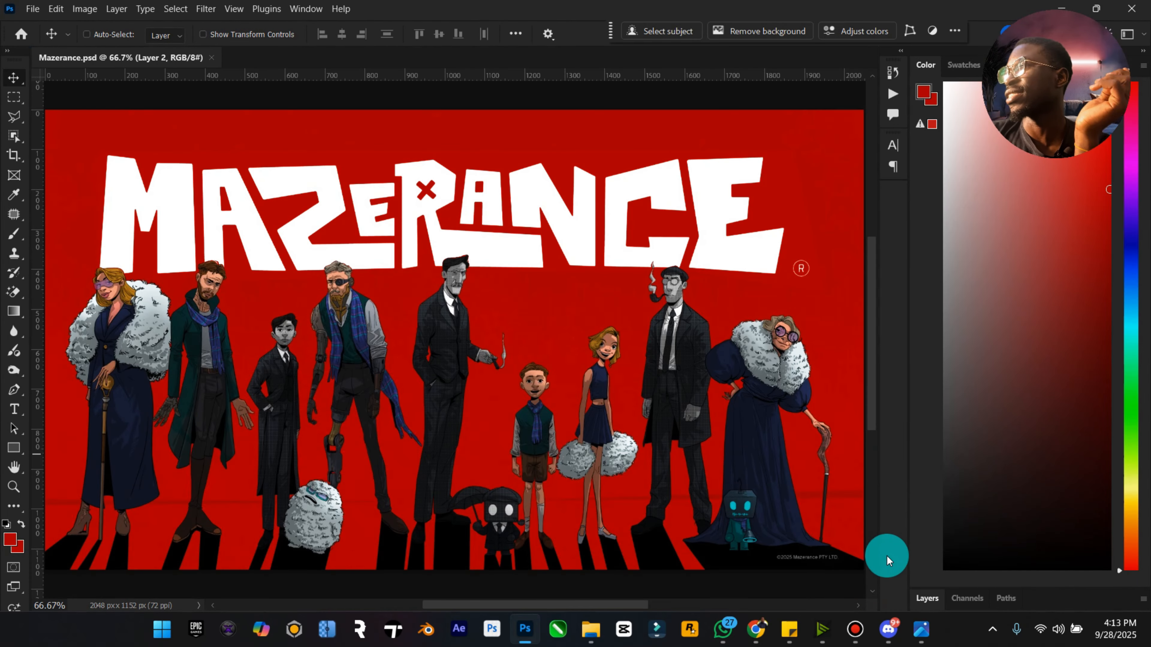
Expand the layer list, zoom out until the whole artwork fits on the canvas, and return to the Move tool
left_click(925, 598)
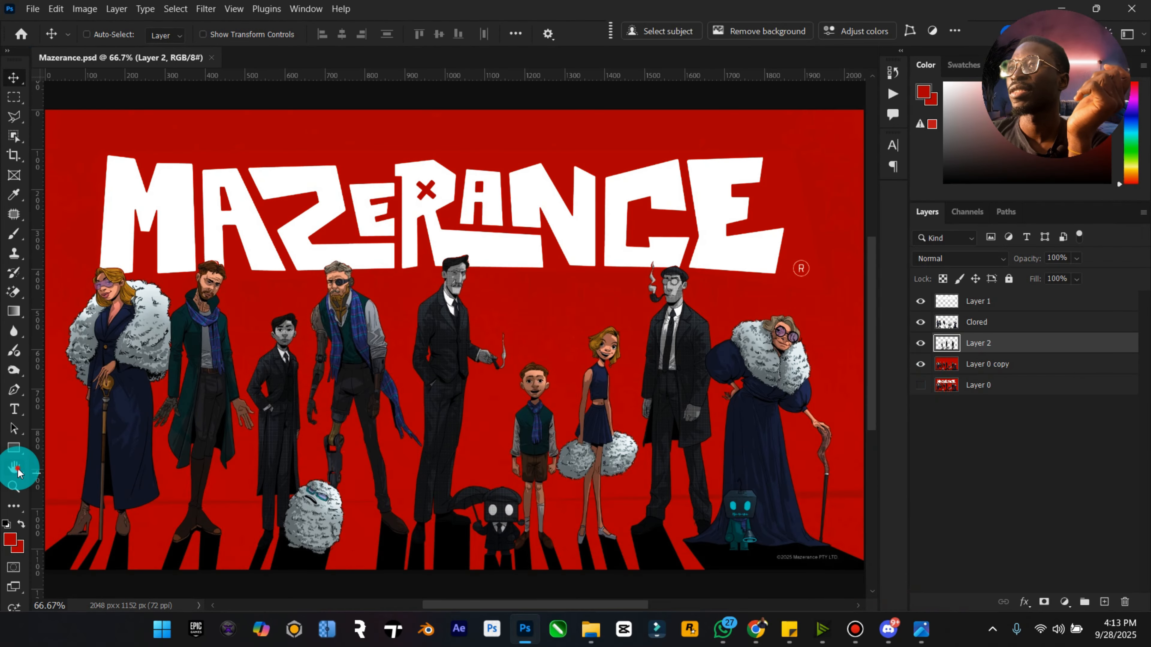
left_click(17, 469)
left_click(14, 486)
mouse_move(328, 421)
left_mouse_down()
mouse_move(299, 422)
mouse_move(308, 422)
left_mouse_up()
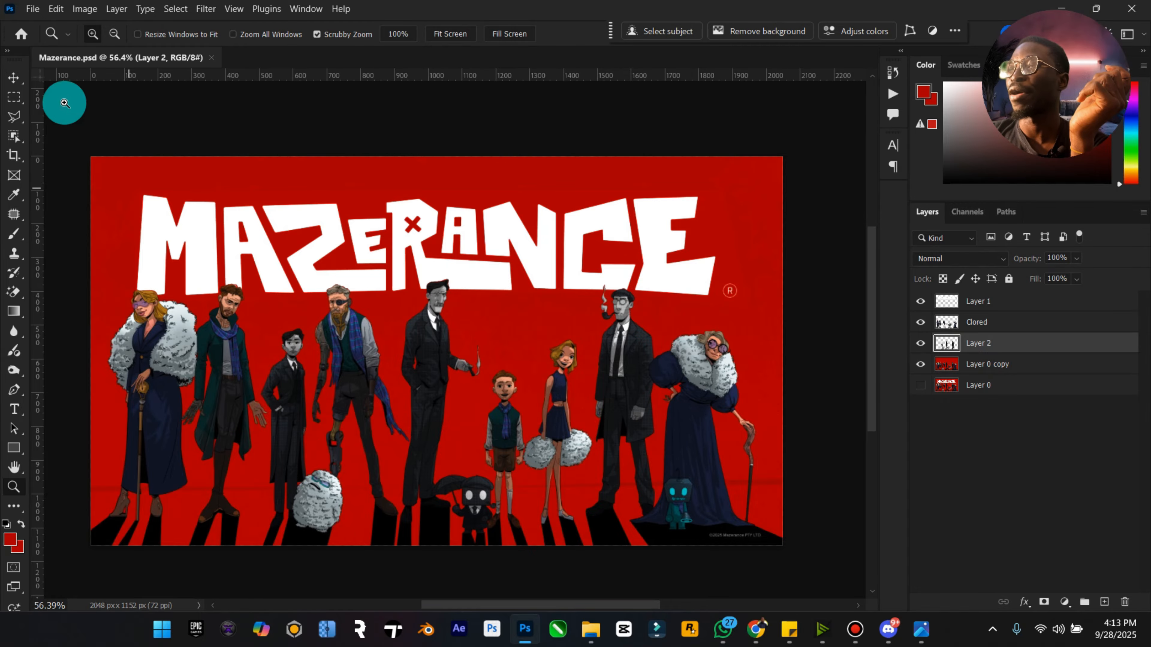
left_click(19, 87)
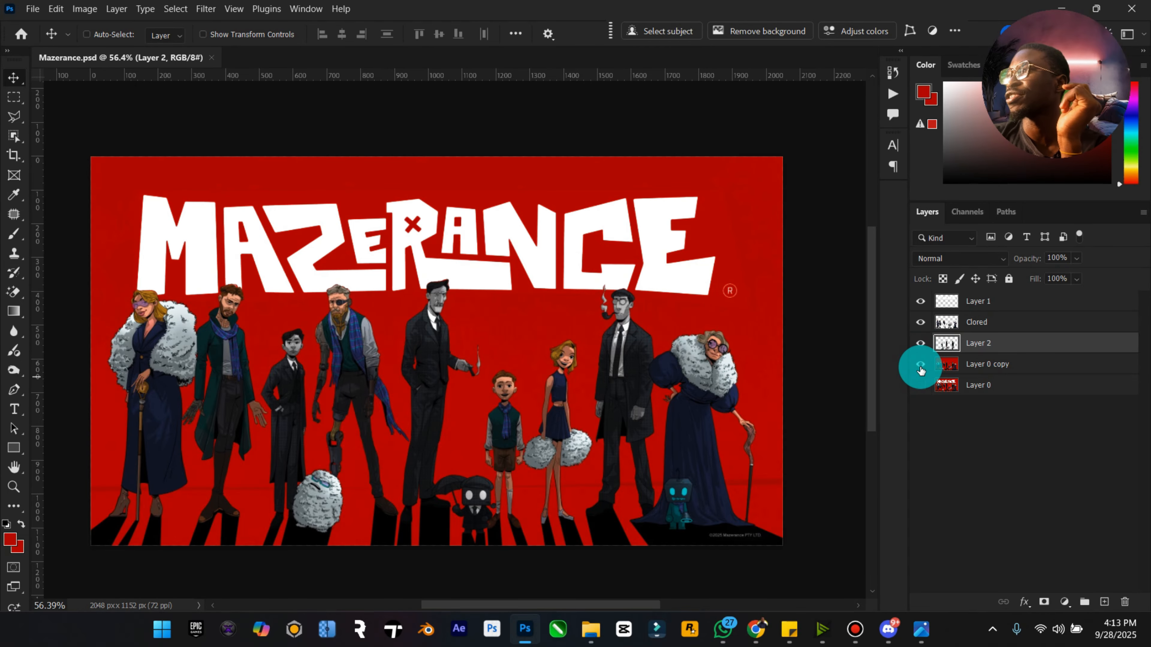
Show only the original artwork on Layer 0, and turn on Layer 0 copy, which lacks the title
left_click(919, 302, "alt")
left_click(916, 385, "alt")
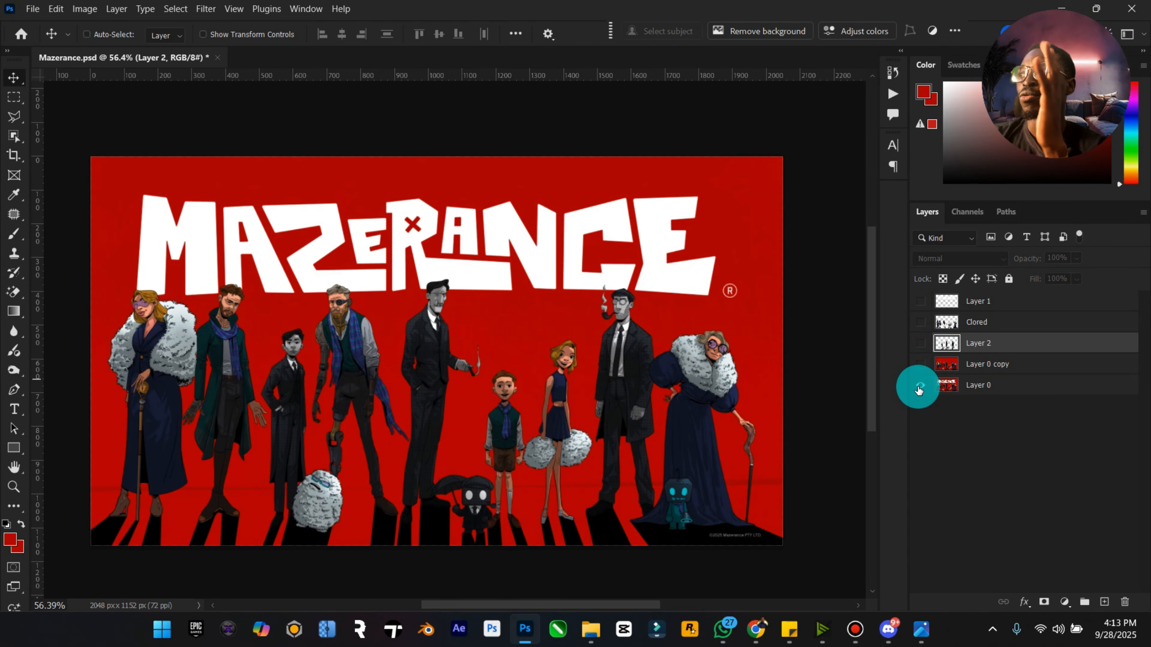
left_click(920, 364)
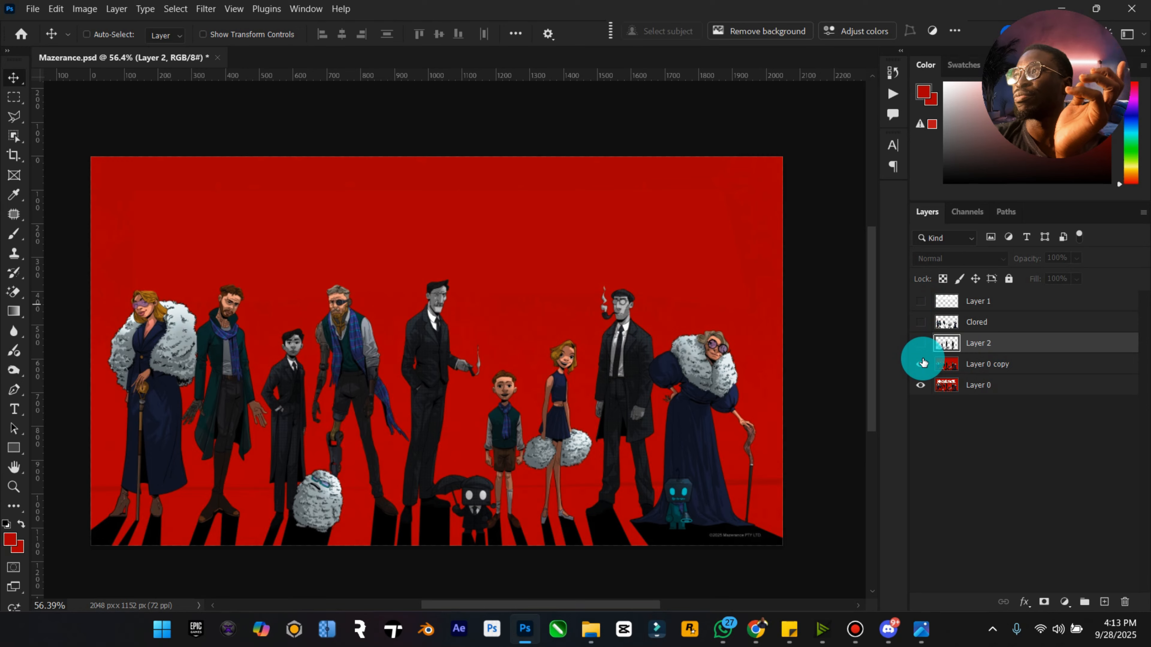
Isolate the title lettering on Layer 1, and compare Layer 0 copy with and without the title
left_click(920, 302)
left_click_drag(921, 383, 925, 361)
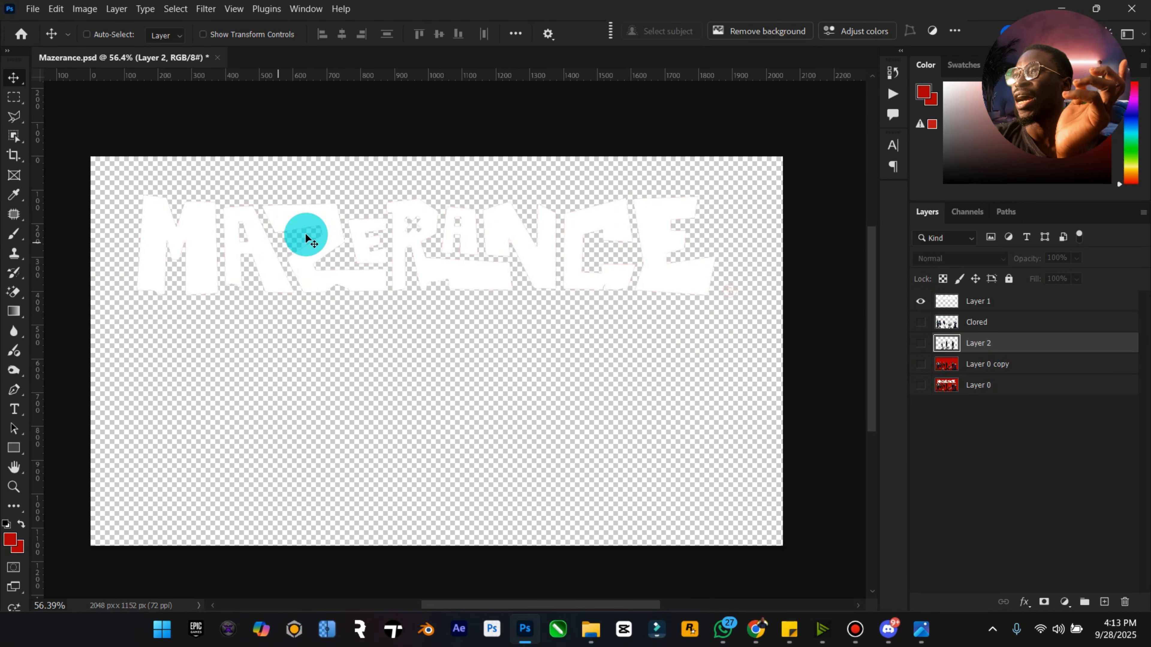
left_click(919, 364)
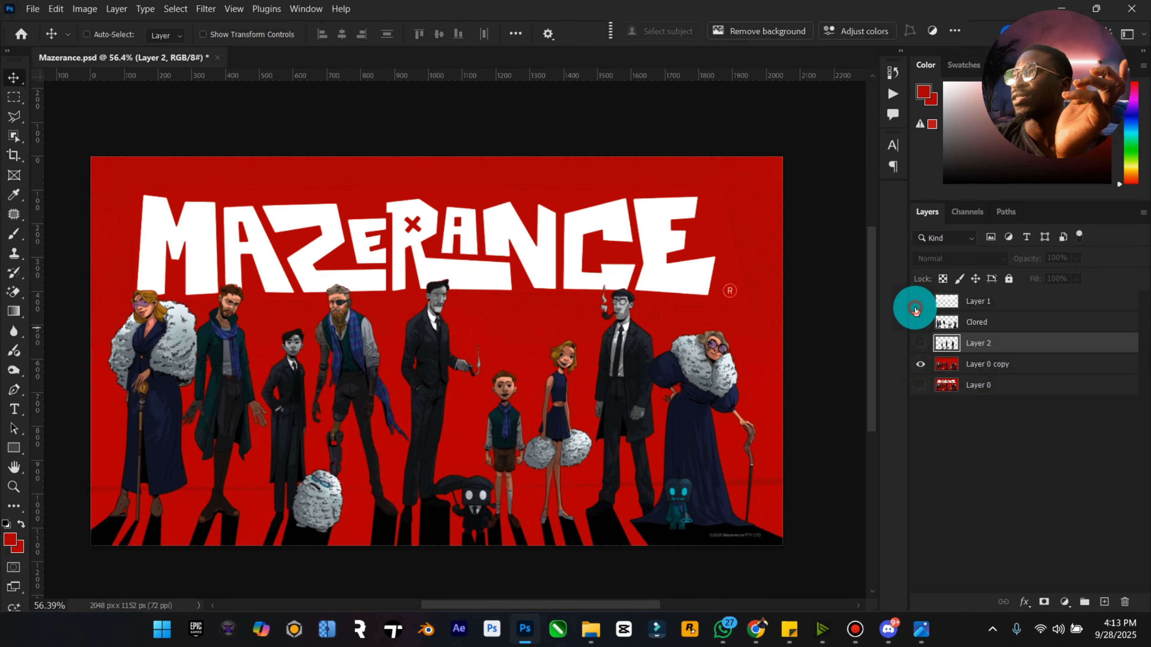
left_click(920, 301)
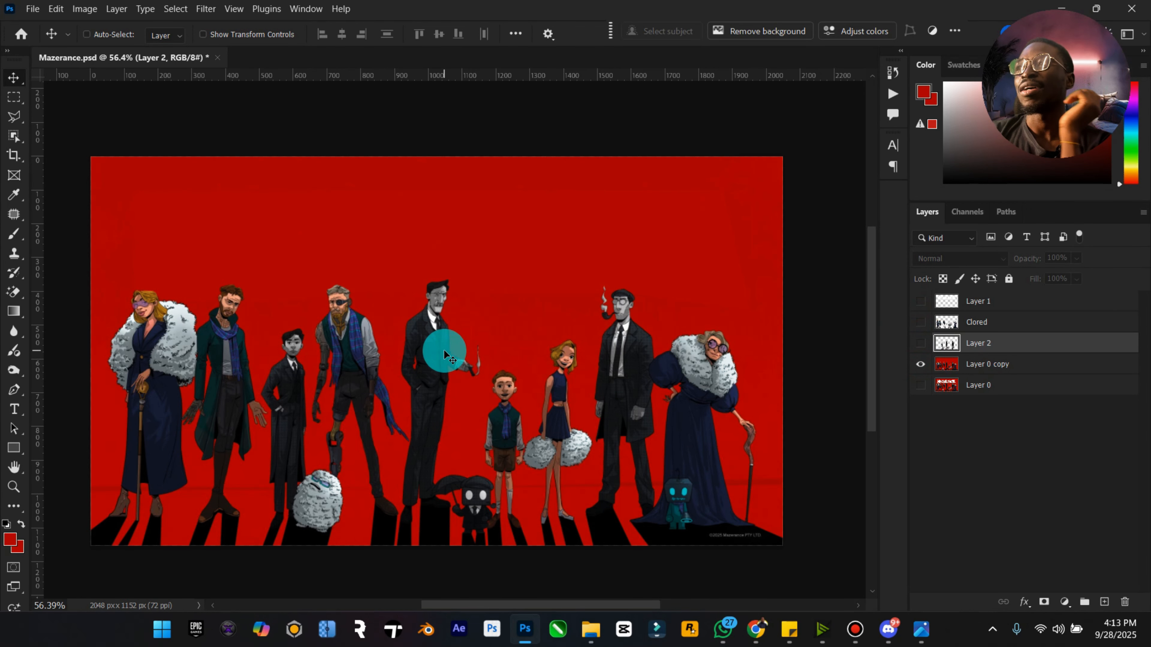
Hide Layer 0 copy and view the cut-out characters on the Clored layer and on Layer 2 one at a time
left_click(921, 365)
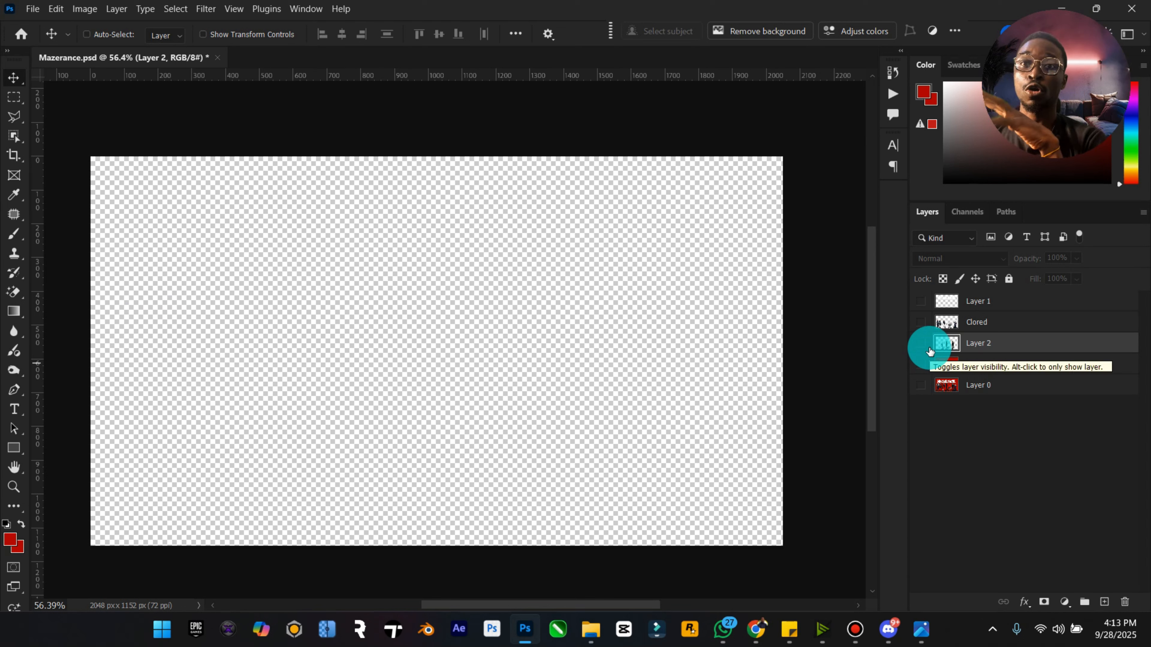
left_click(920, 324)
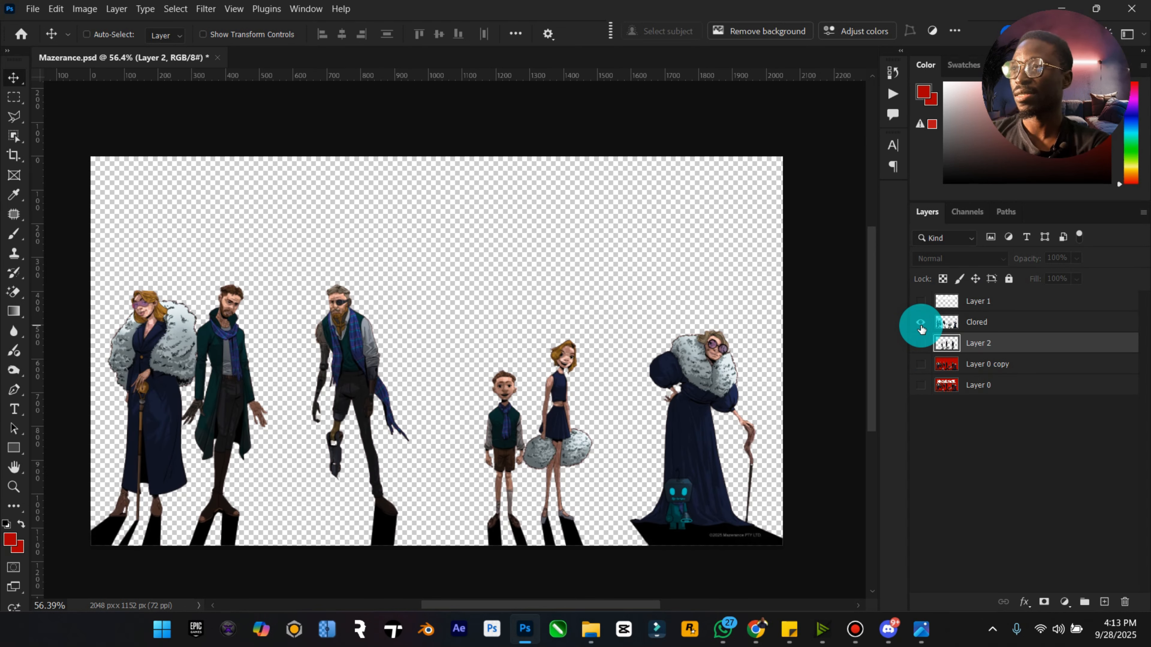
left_click_drag(920, 326, 917, 368)
left_click(922, 345)
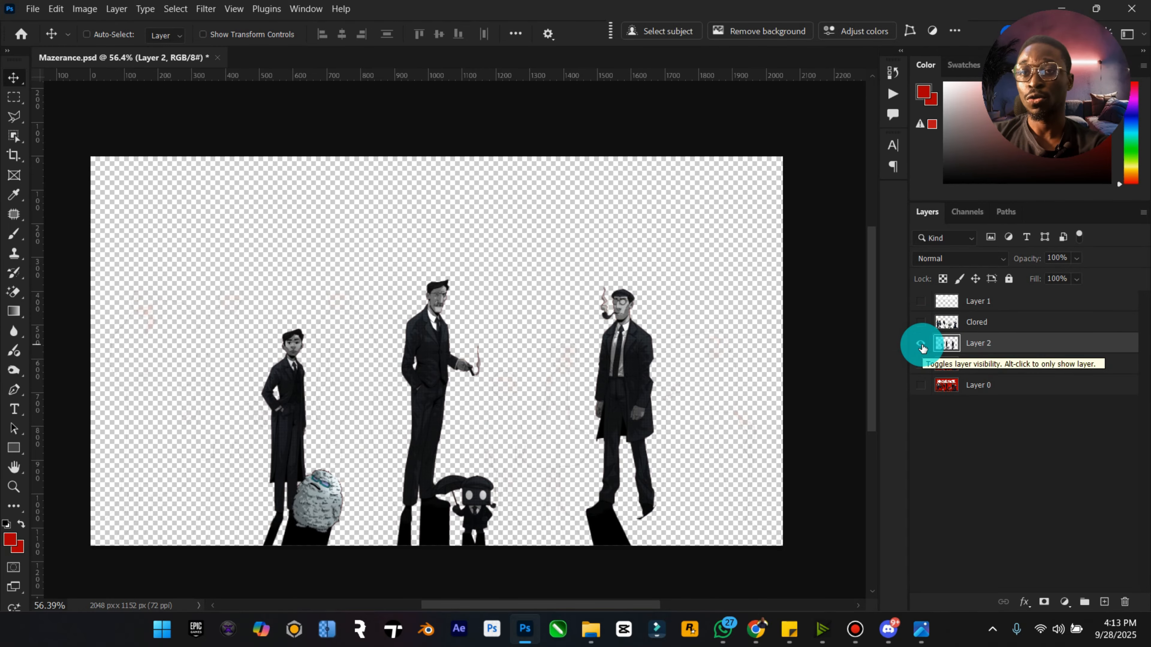
Save Mazerance.psd with all of its layers visible, and close Photoshop
left_click_drag(919, 386, 919, 302)
key("ctrl+s")
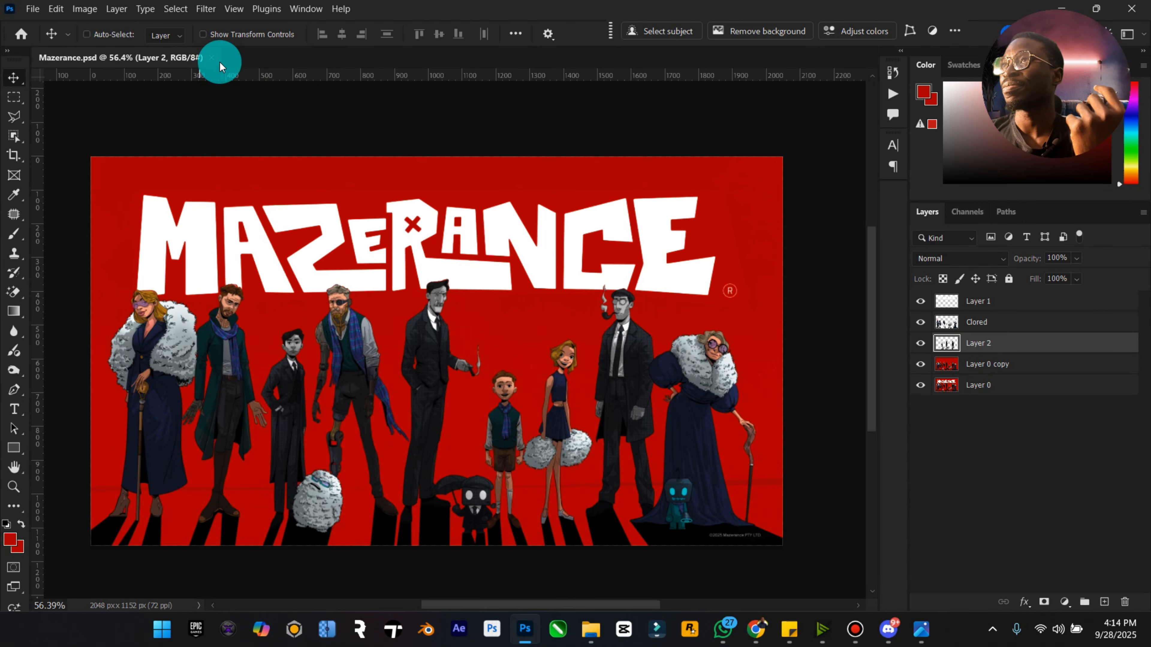
left_click(211, 58)
left_click(1131, 8)
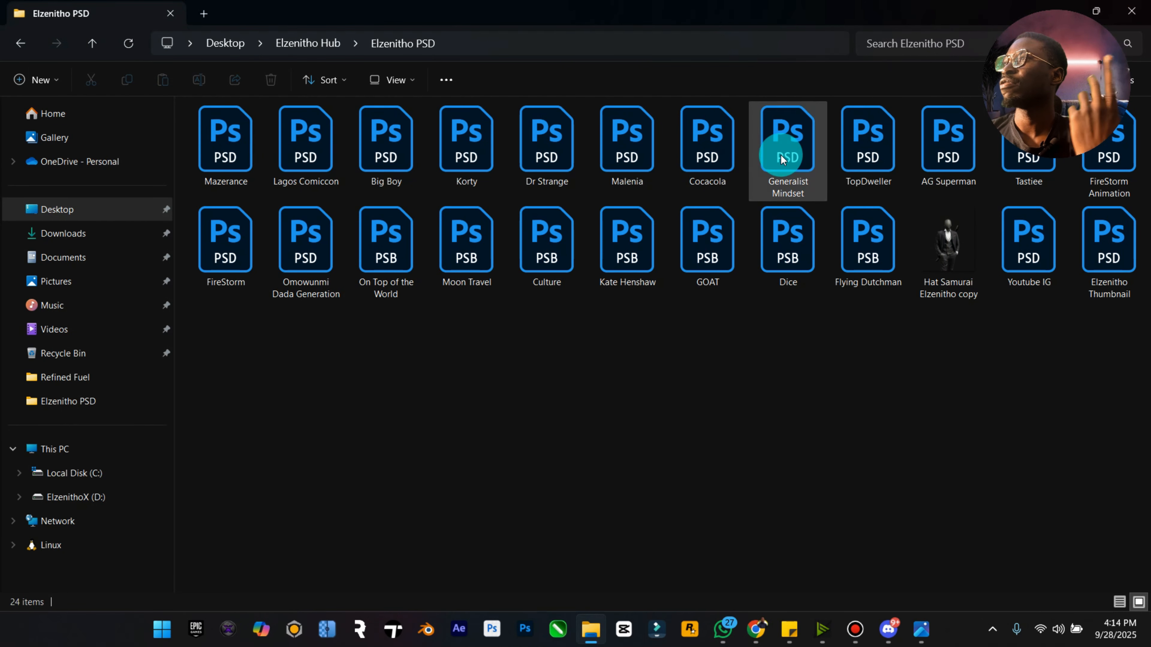
Launch After Effects and dismiss its start screen to reach the empty project
left_click(461, 638)
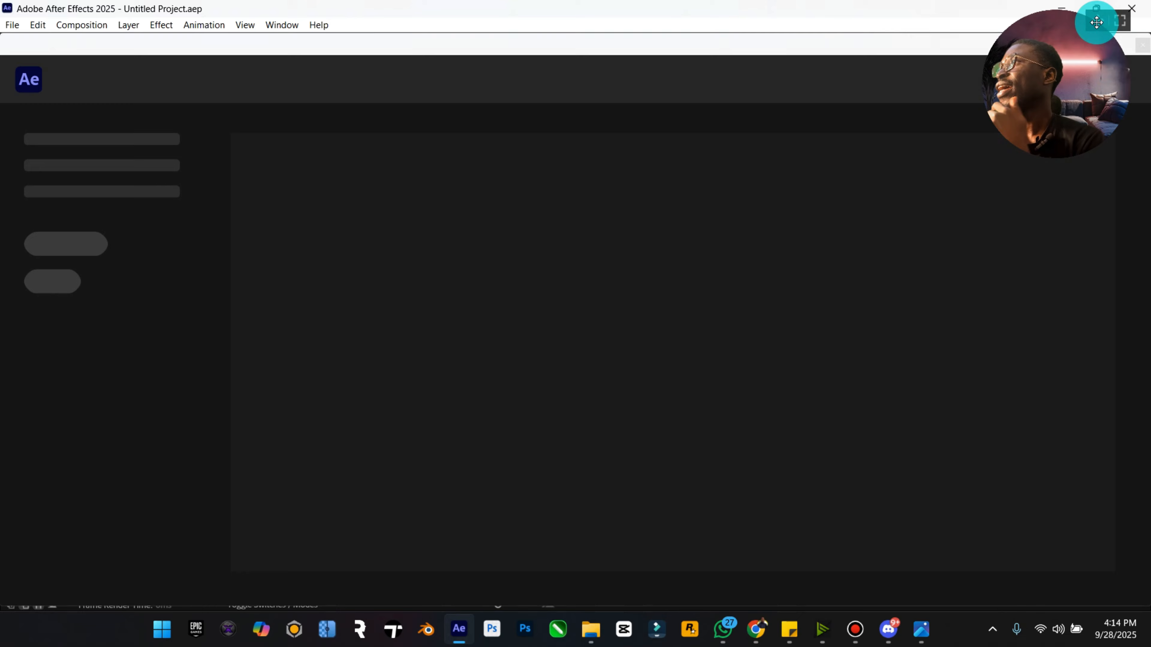
left_click_drag(1097, 22, 1108, 486)
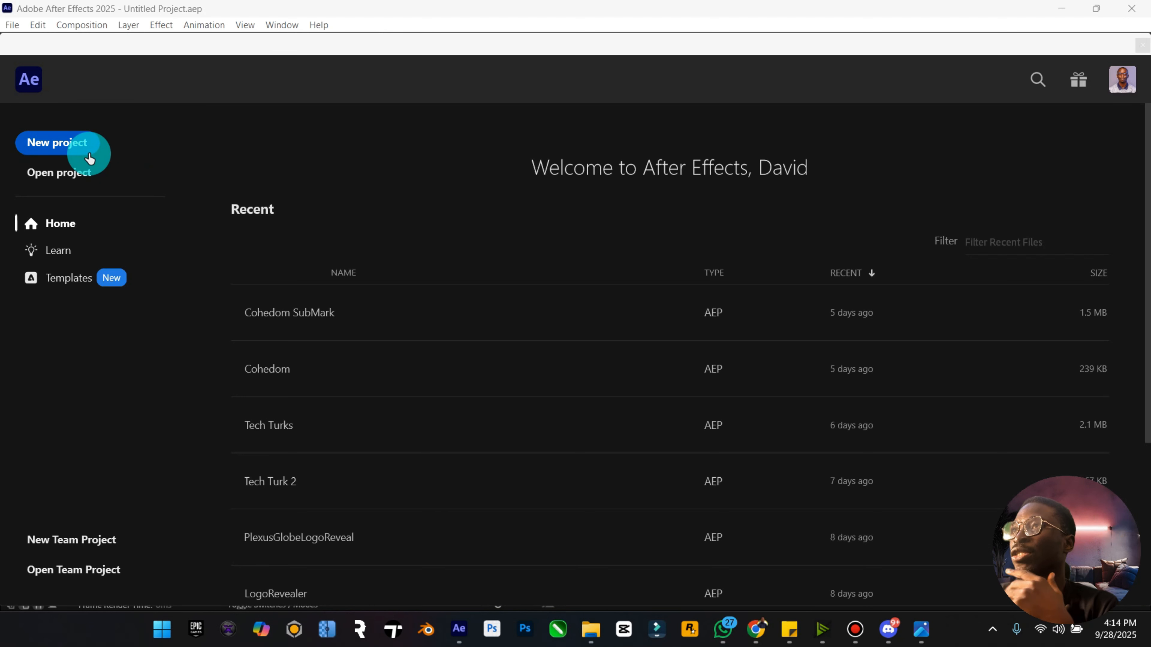
left_click(1143, 45)
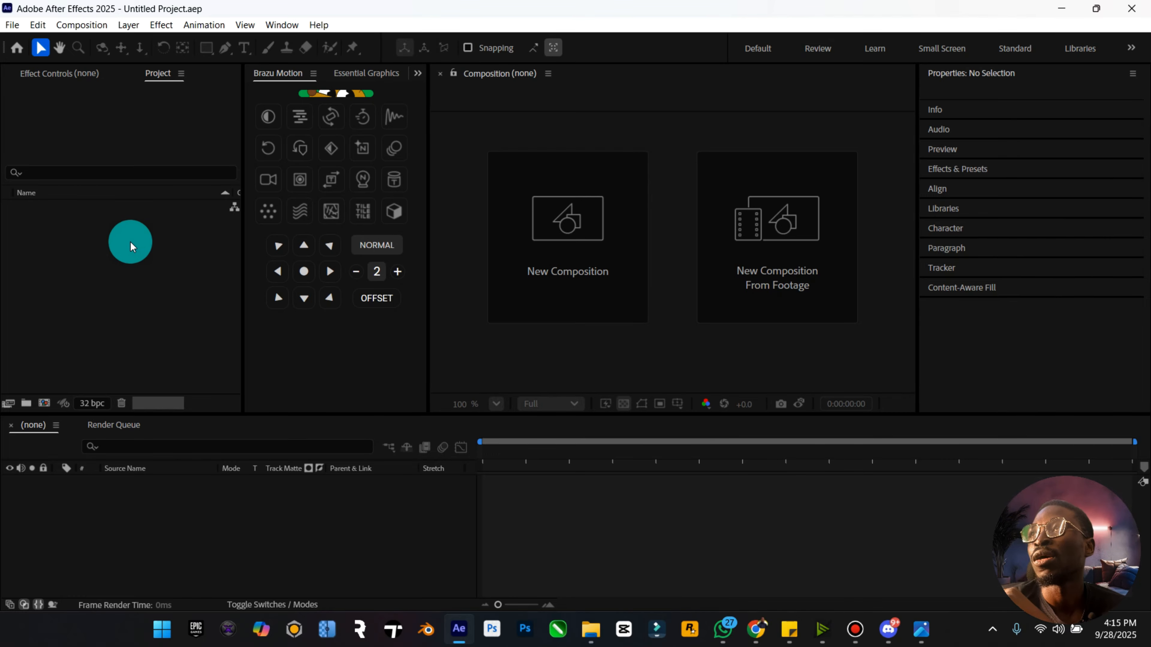
Import the Mazerance PSD as Composition - Retain Layer Sizes with Editable Layer Styles
double_click(135, 269)
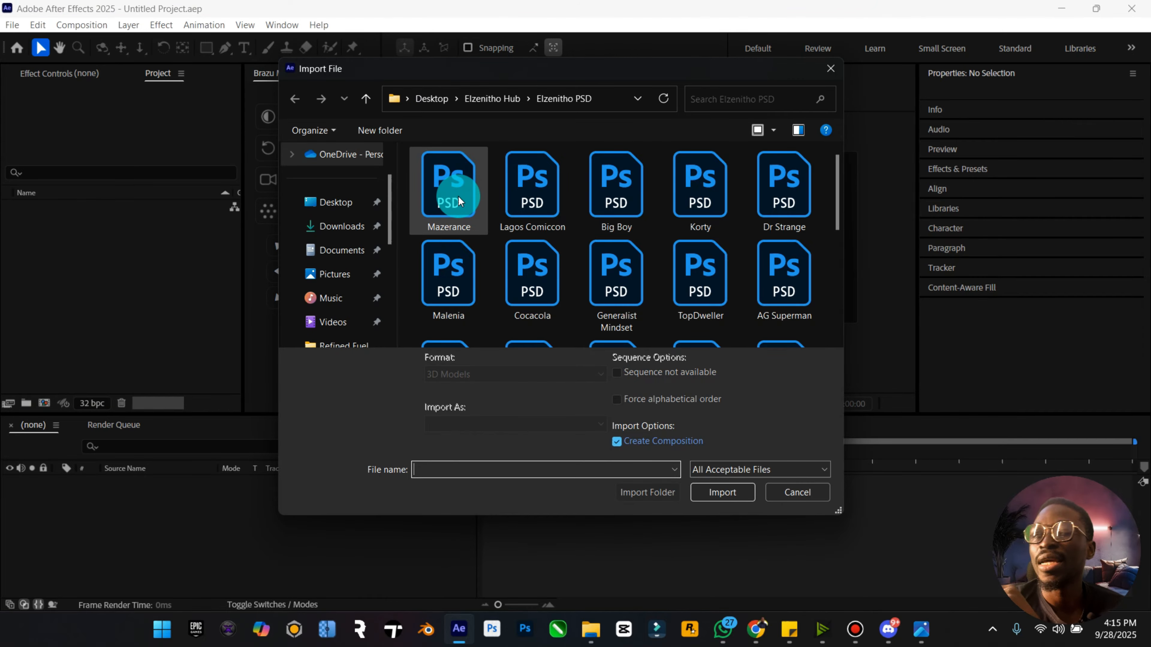
left_click(458, 196)
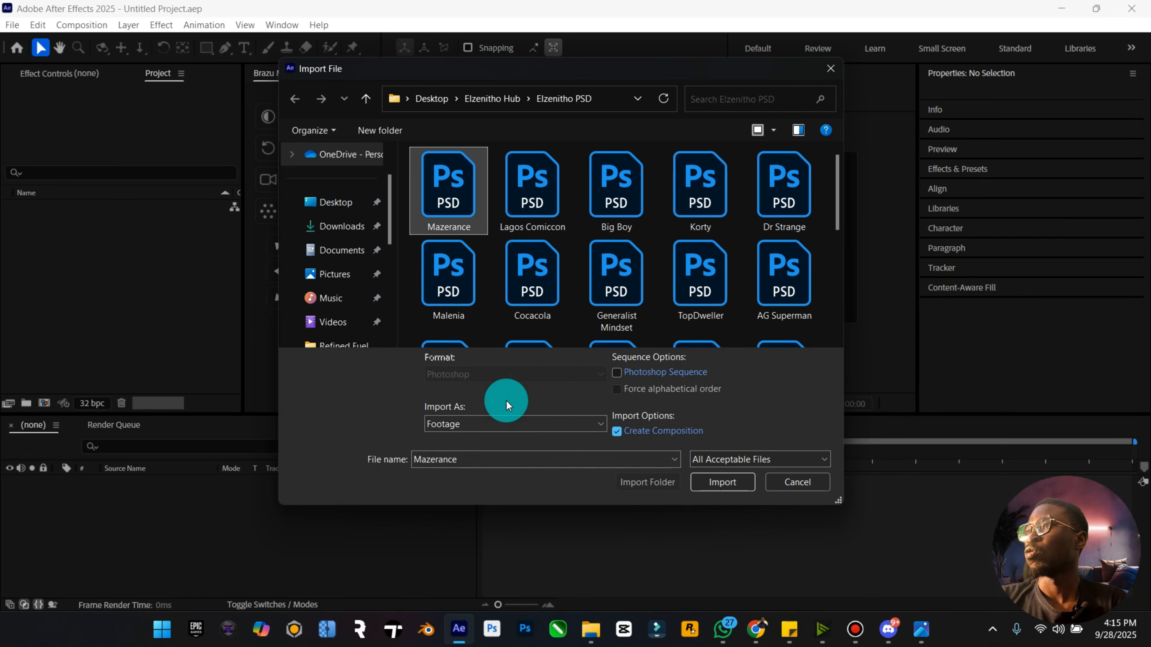
left_click(477, 417)
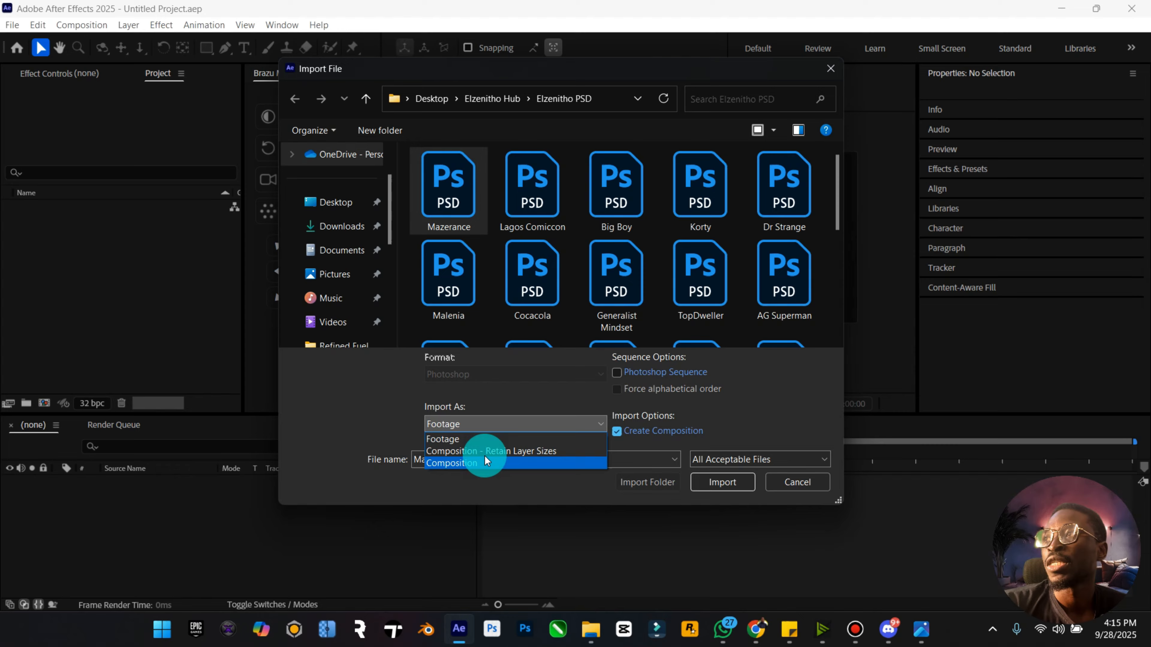
left_click(485, 453)
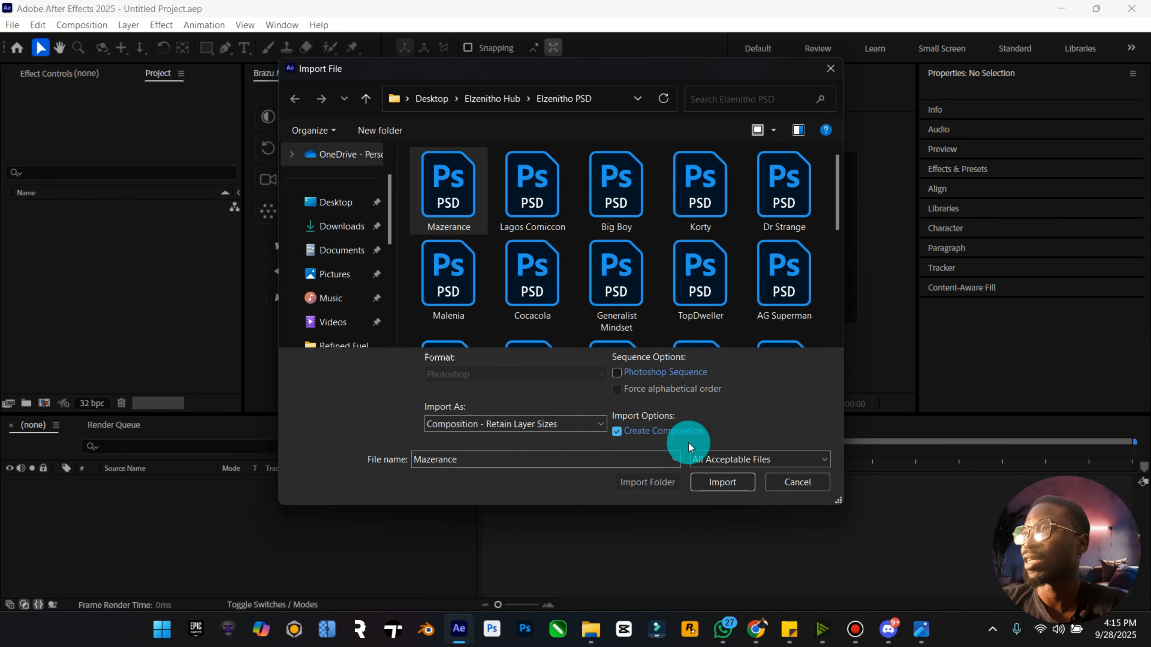
left_click(737, 484)
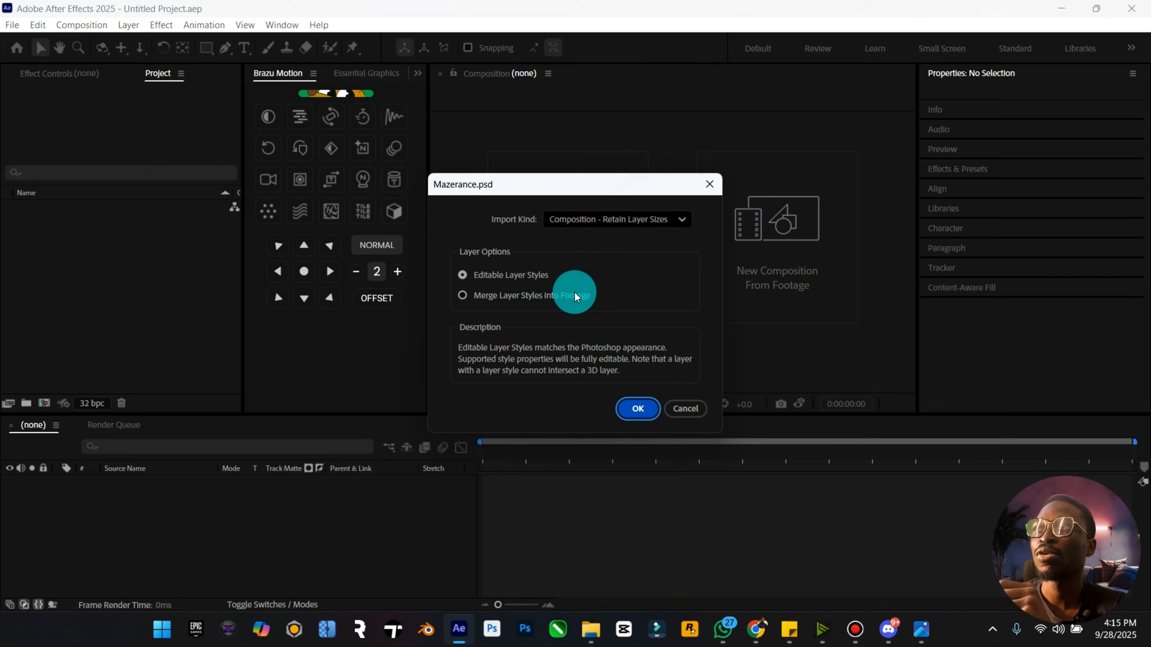
left_click(634, 408)
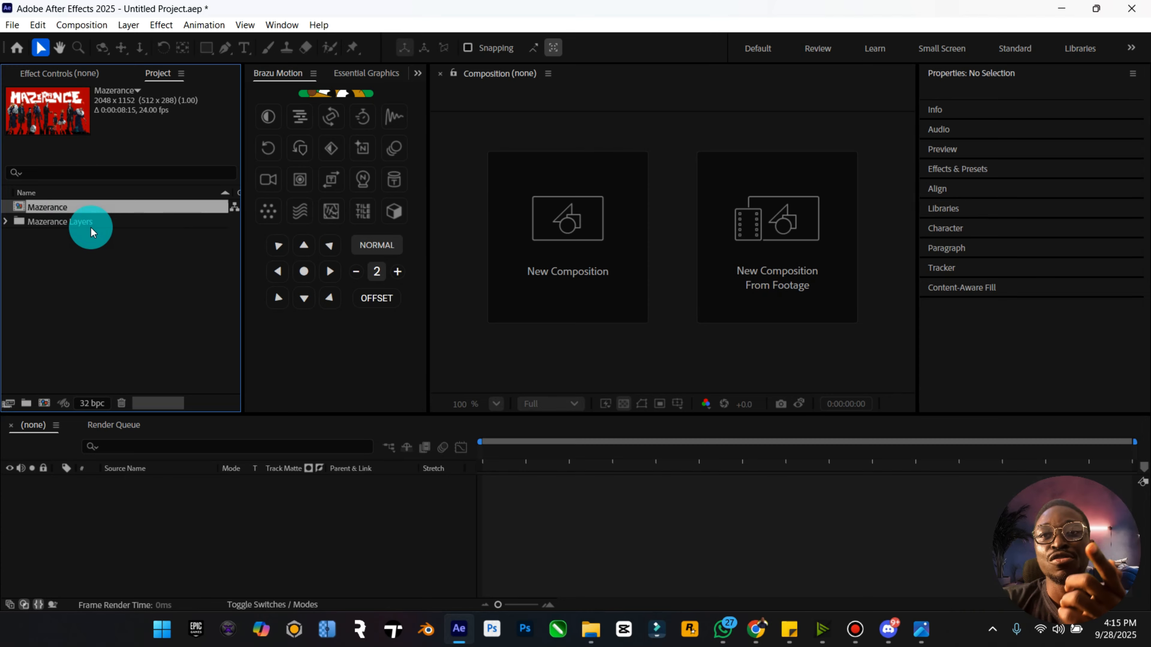
Open the imported Mazerance composition in the timeline and set its viewer magnification to Fit
left_click(7, 223)
left_click(8, 222)
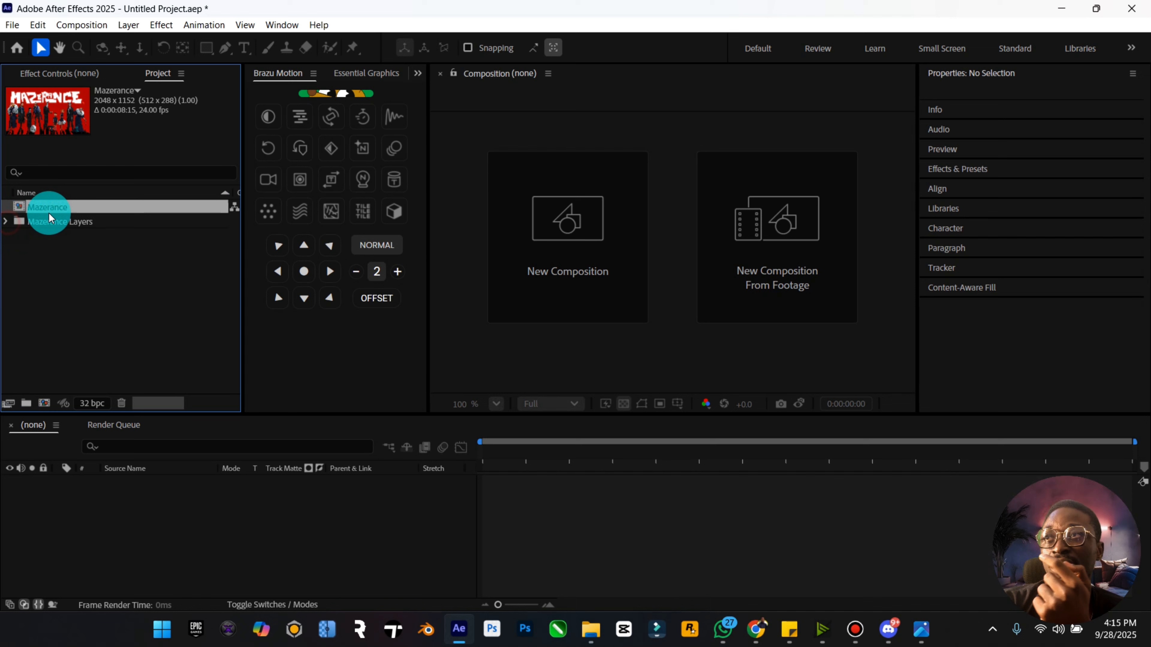
double_click(65, 207)
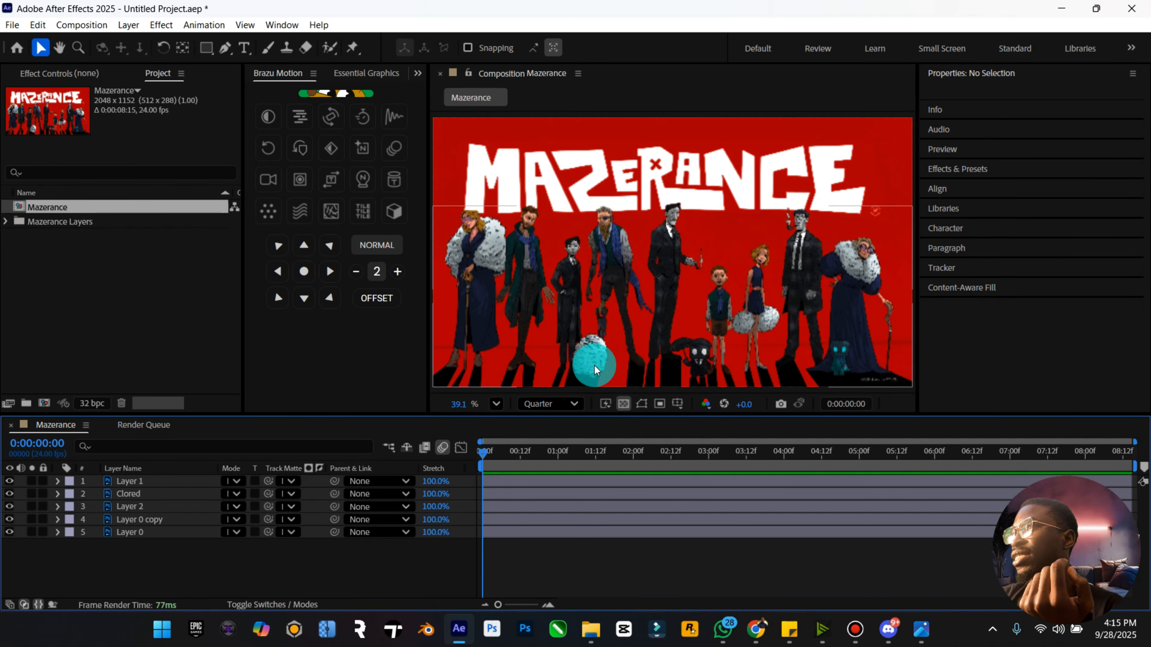
left_click(496, 404)
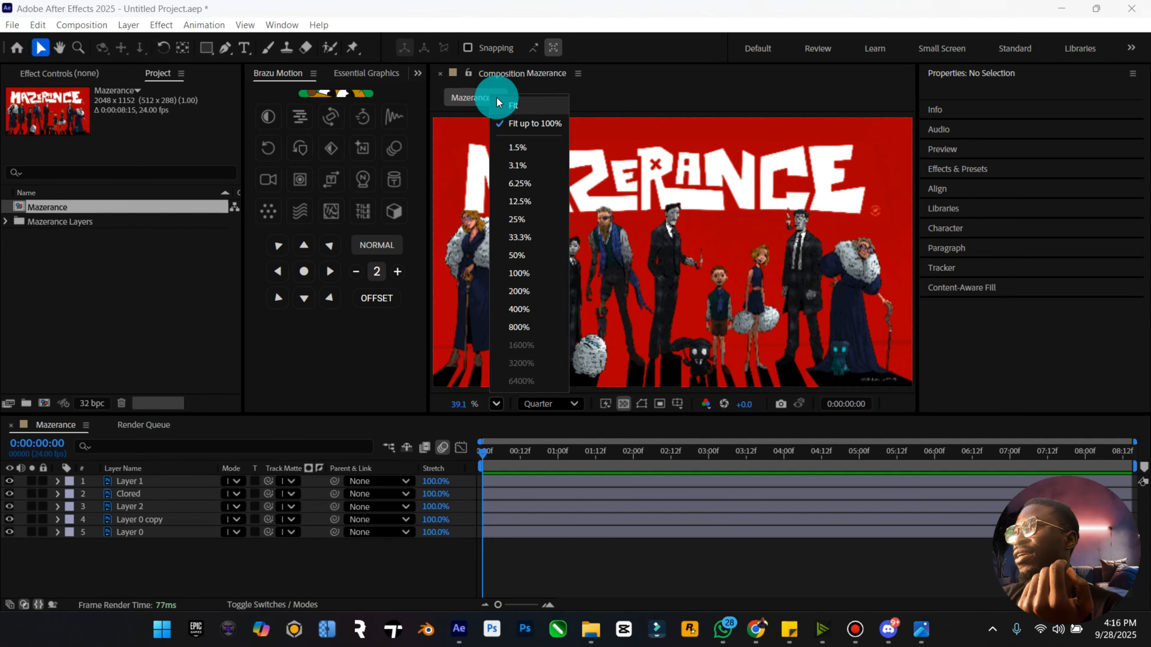
left_click(509, 102)
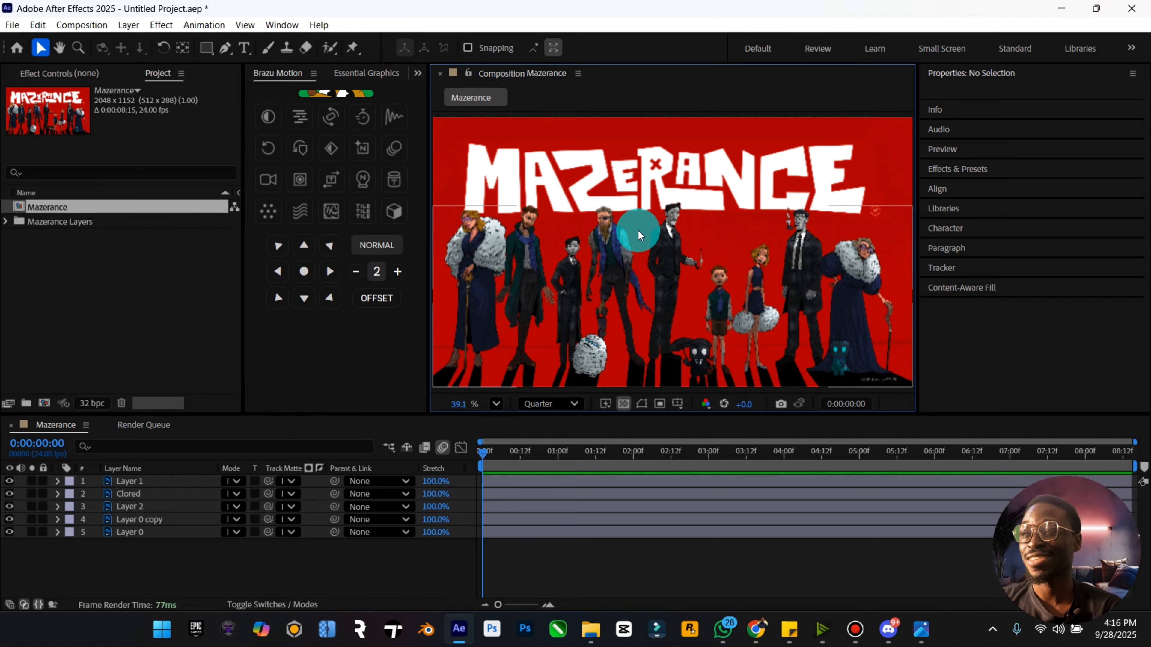
Try the composition preview at Full resolution and return it to Quarter
left_click(572, 404)
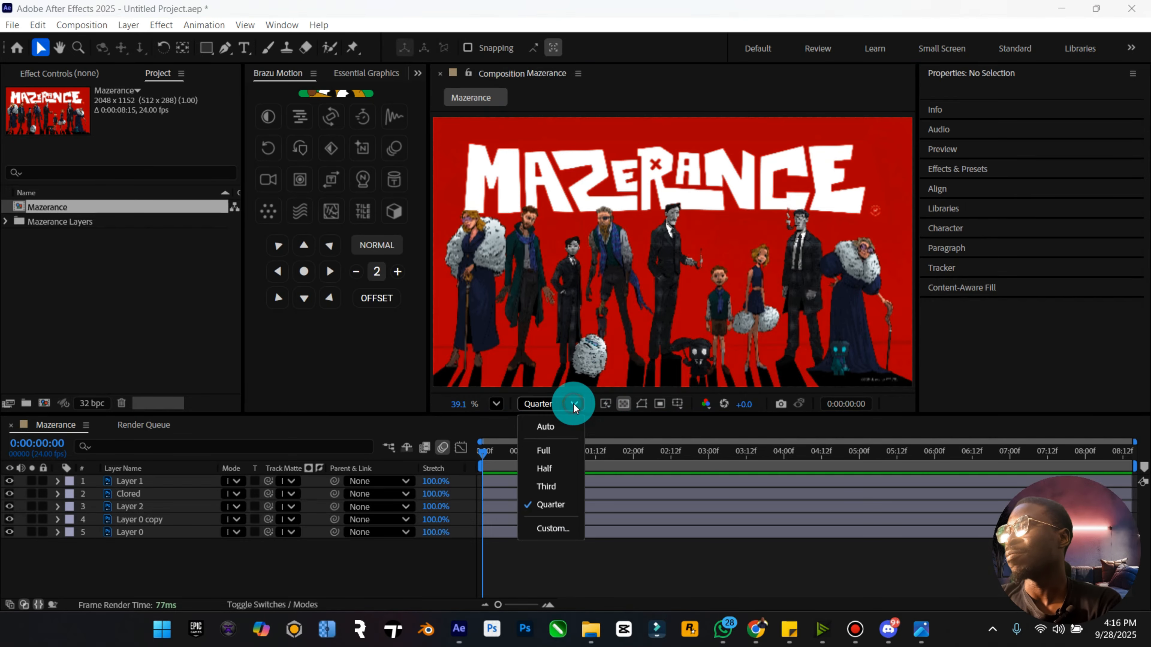
left_click(551, 442)
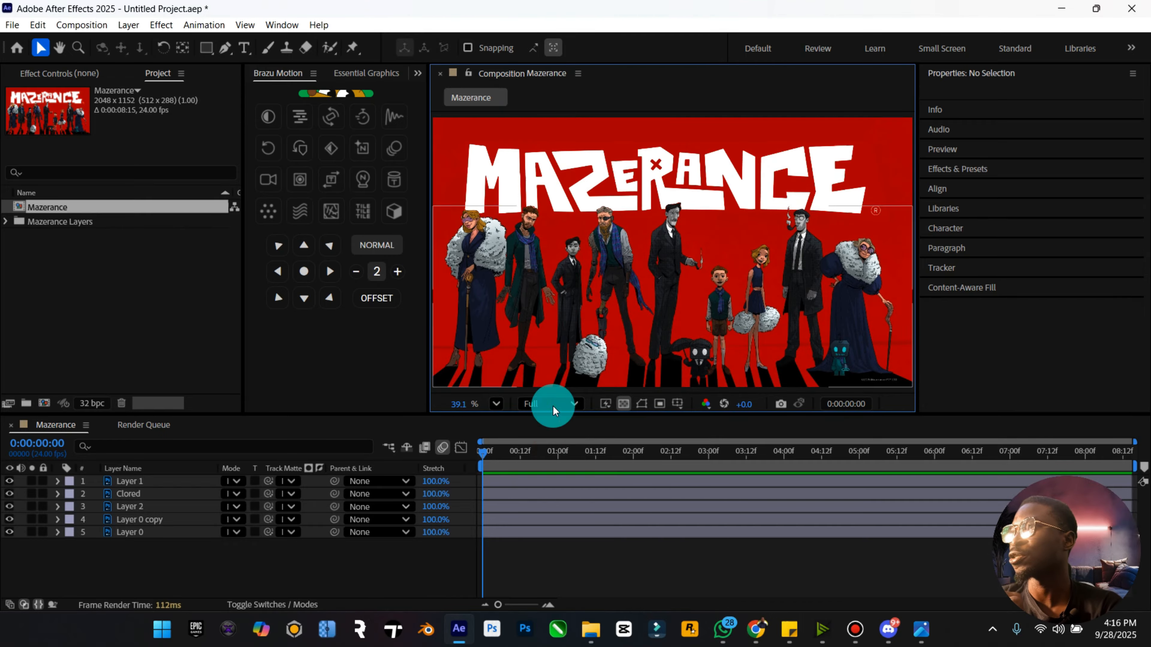
left_click(571, 400)
left_click(559, 501)
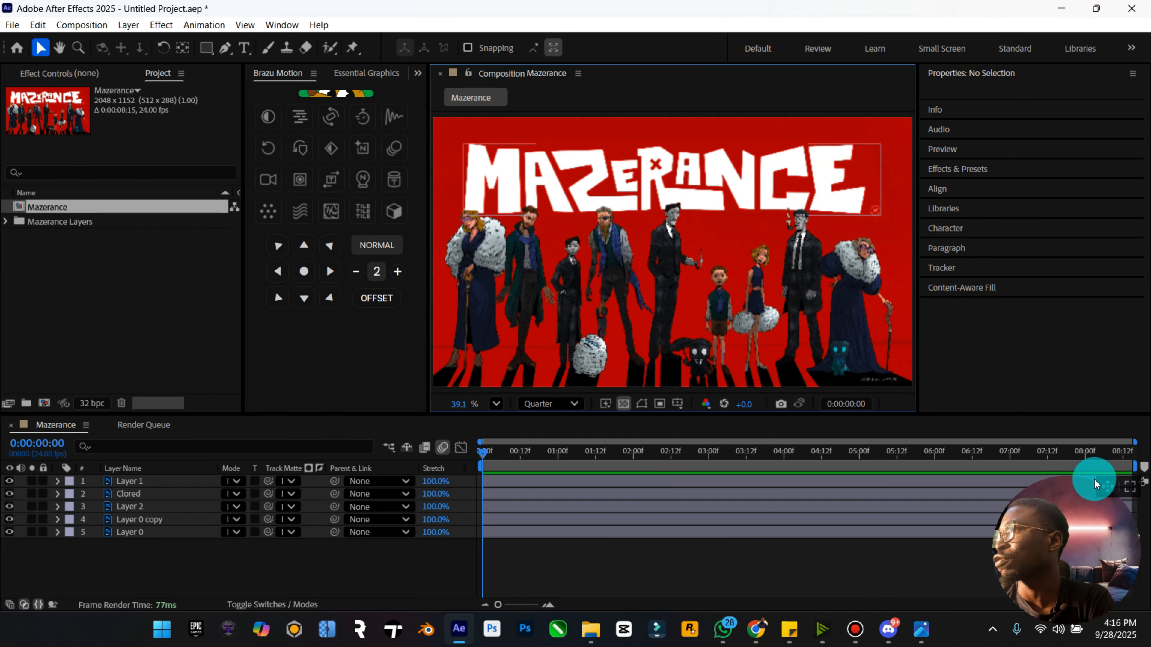
Check what Layer 1 contains by toggling its visibility and viewing the layer on its own
left_click_drag(1104, 488, 1106, 68)
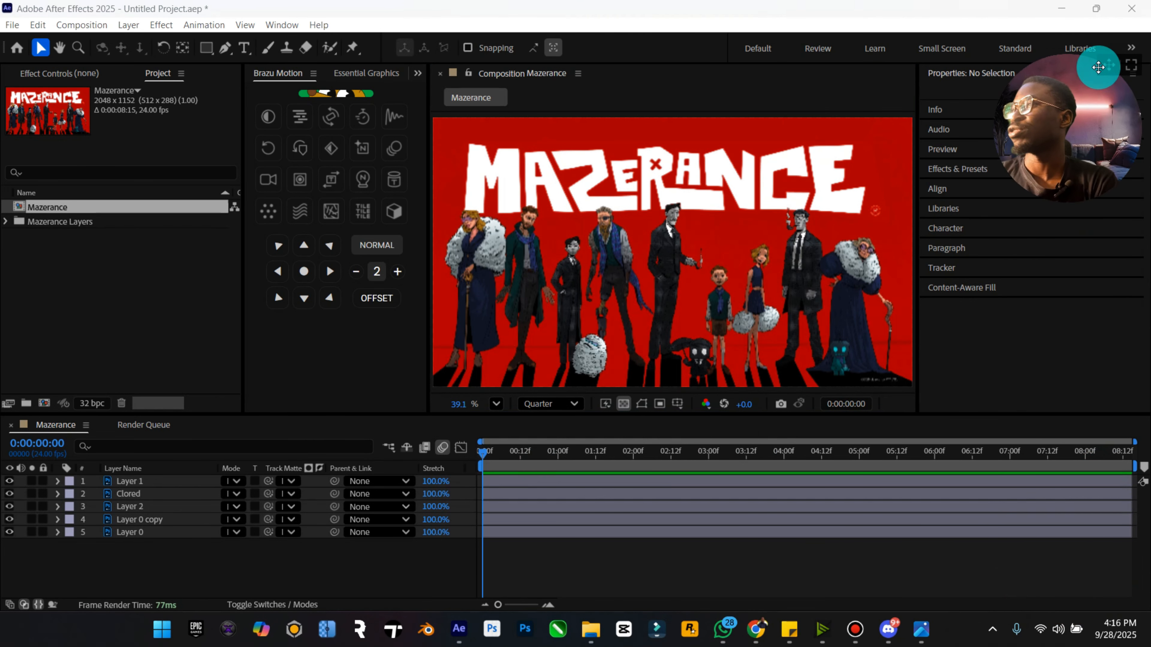
left_click(534, 266)
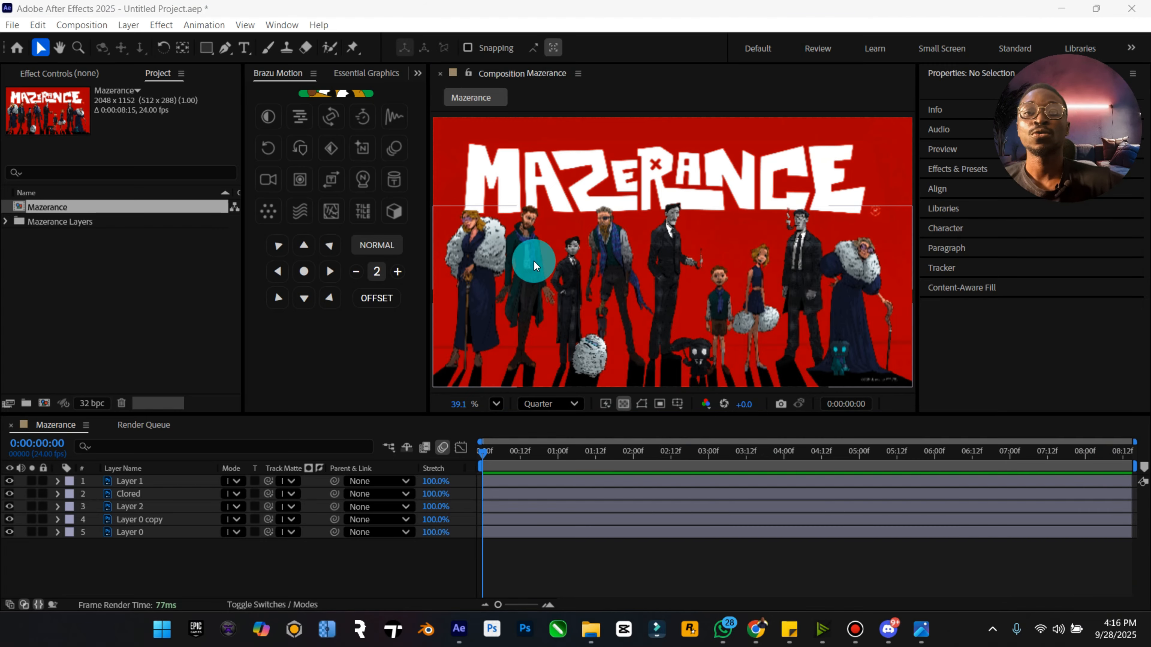
left_click(10, 482)
left_click(10, 482)
double_click(132, 481)
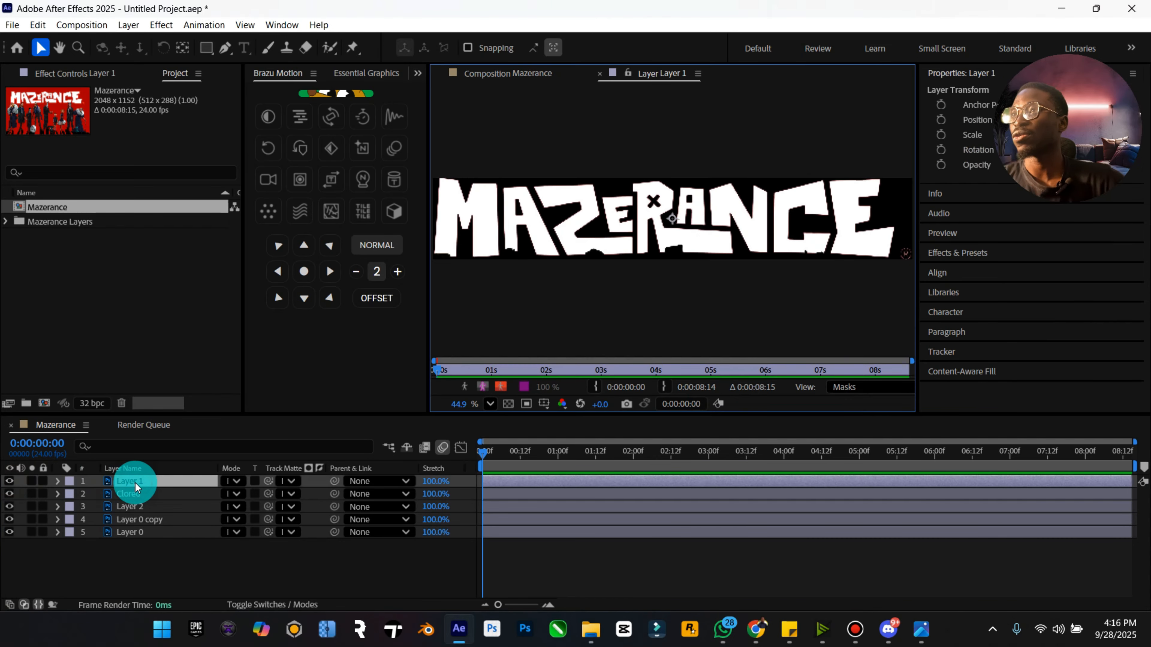
left_click(599, 73)
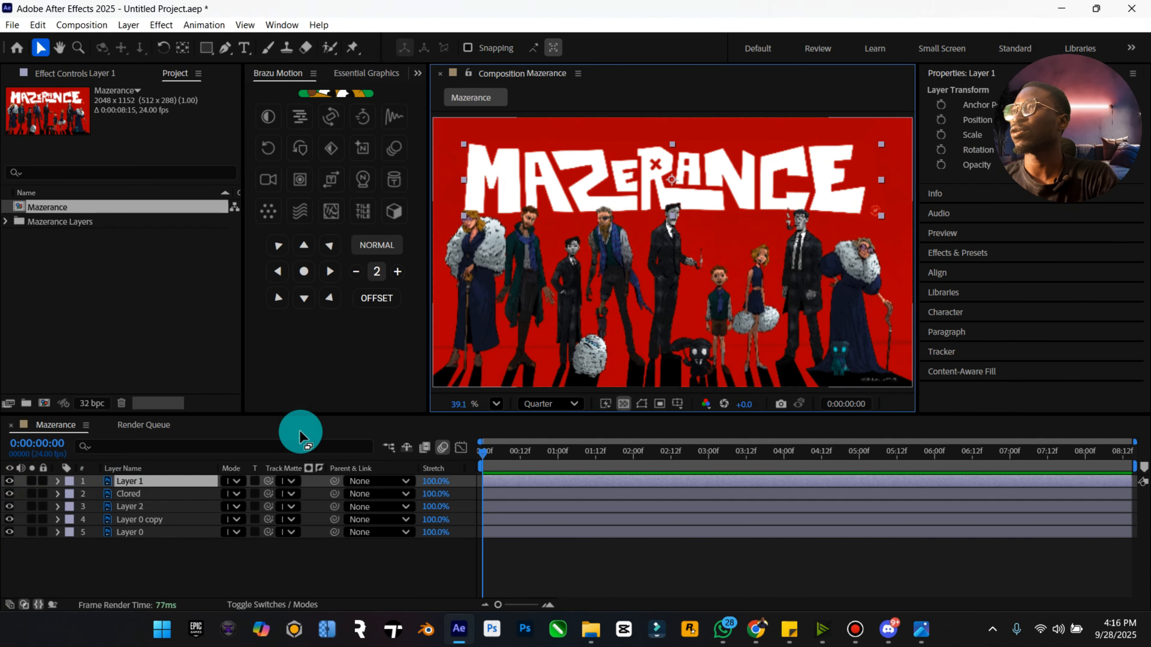
Rename Layer 1, the title lettering, to Logo
right_click(183, 477)
left_click(222, 434)
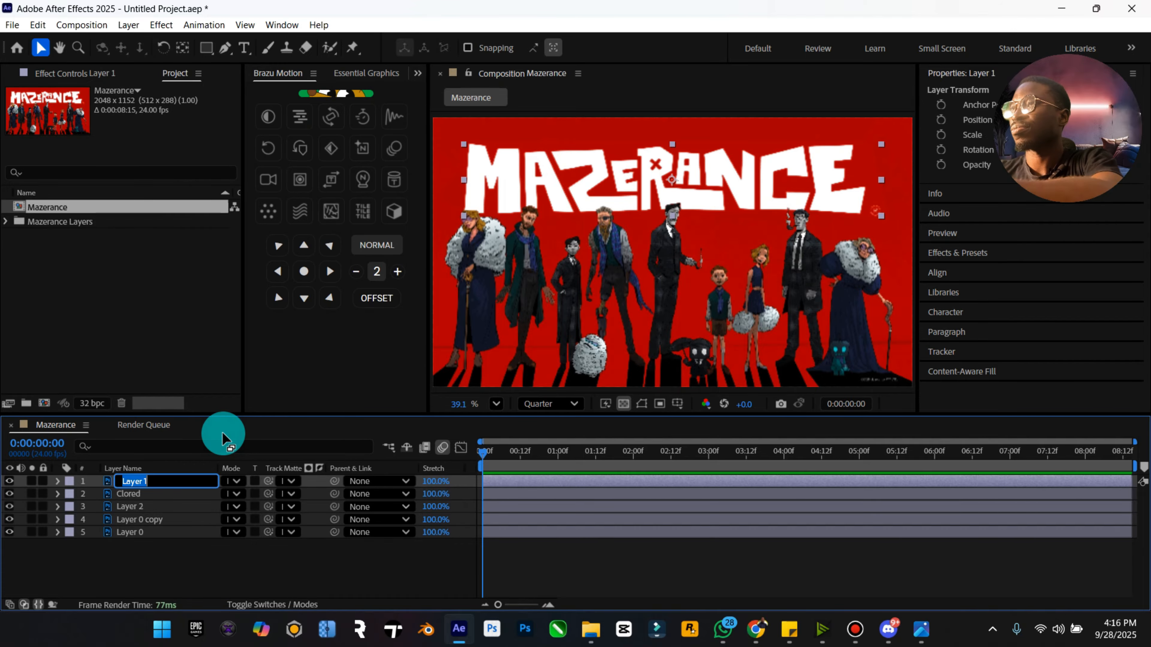
key("Caps_Lock")
type("Logo")
key("Return")
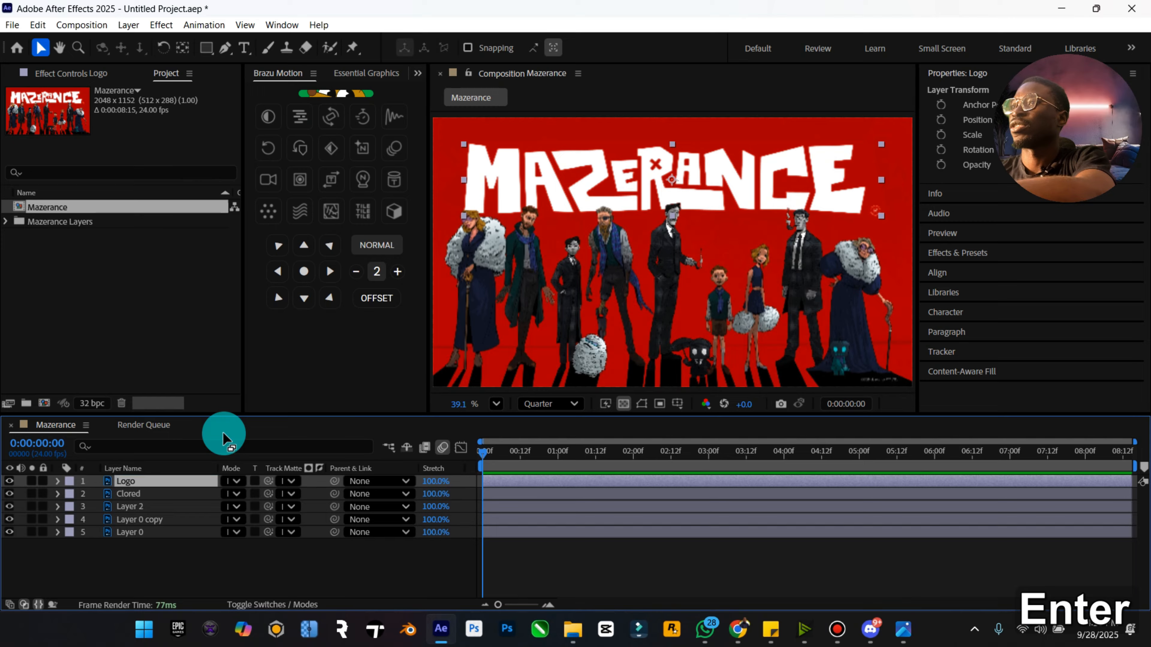
Hide Layer 0, and briefly turn off Layer 0 copy to check the cut-outs without a background
left_click(5, 497)
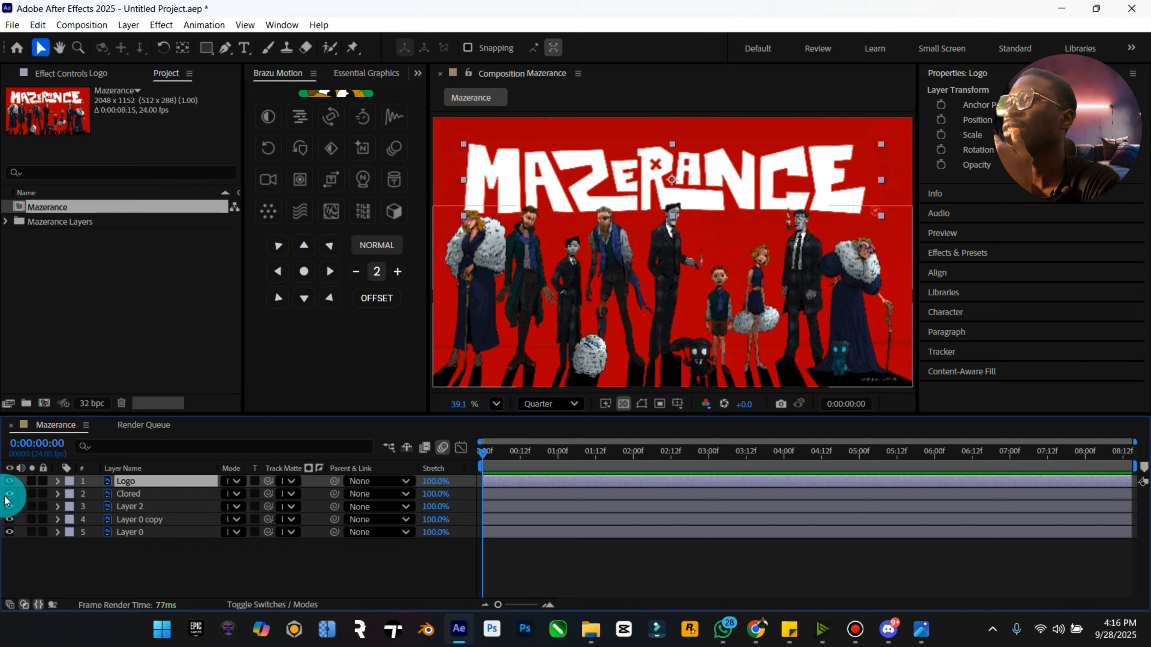
left_click(12, 521)
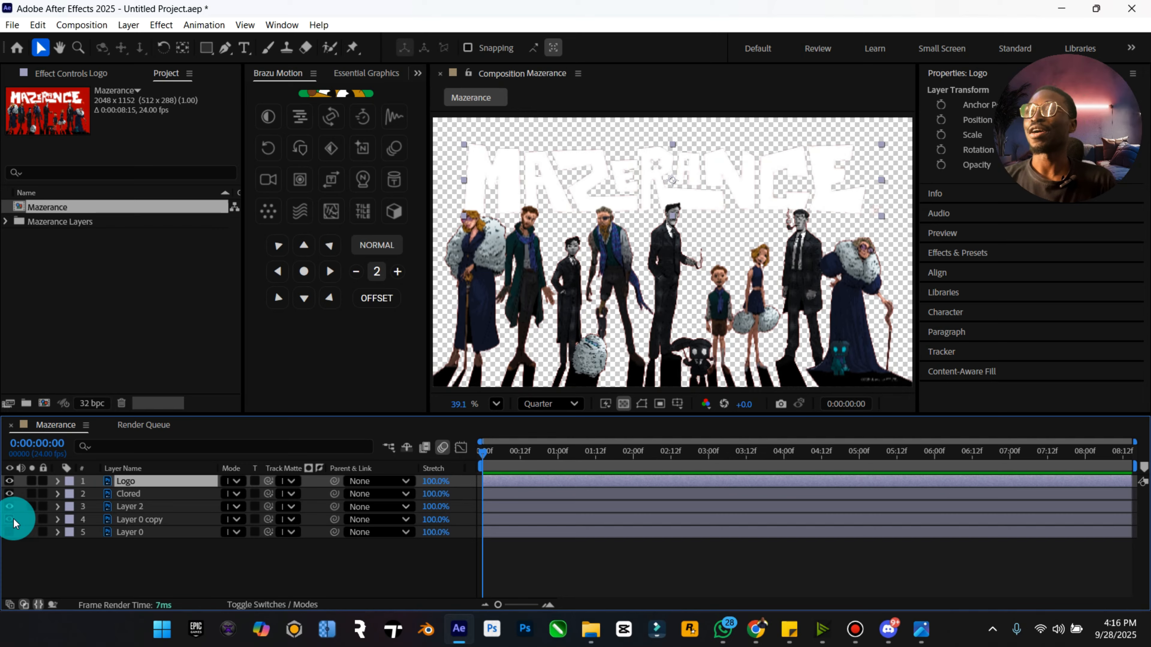
left_click(10, 520)
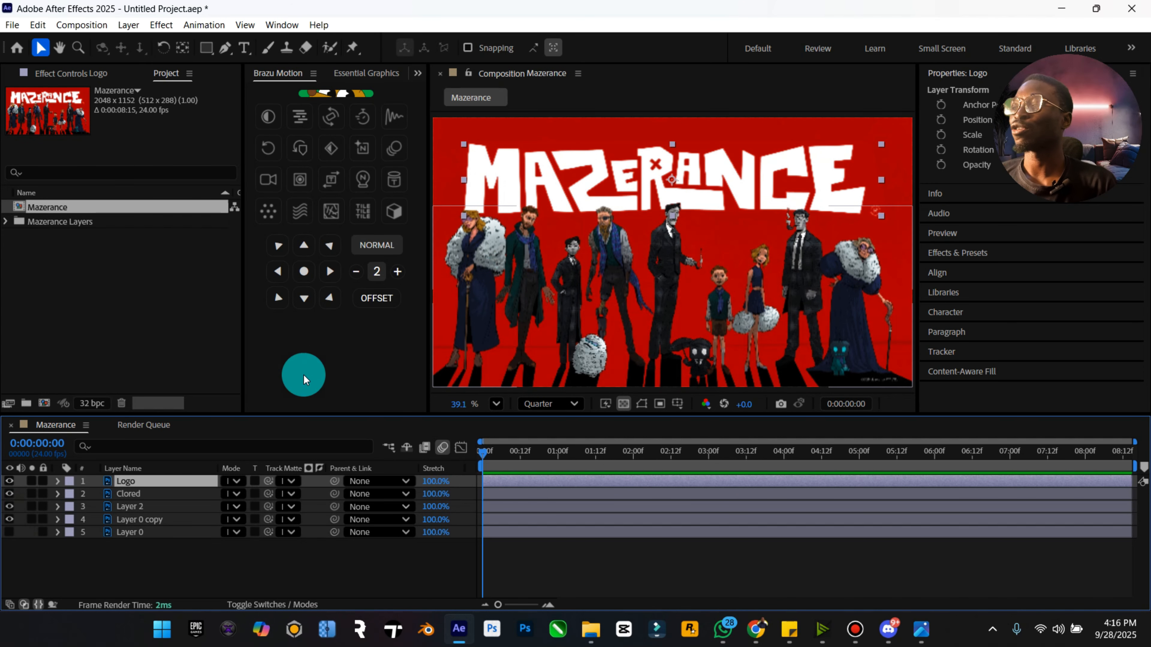
Create a 2048 x 1152 px solid in the artwork's background red, C30000, and place it between Layer 2 and Layer 0 copy
right_click(138, 554)
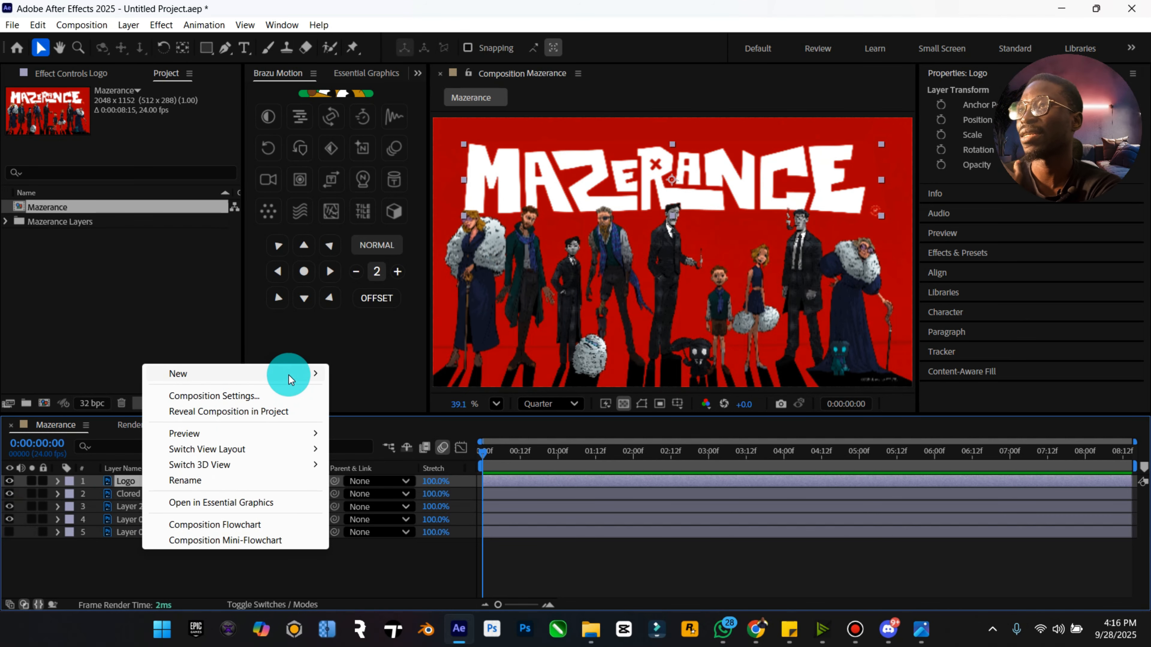
mouse_move(290, 380)
left_click(382, 414)
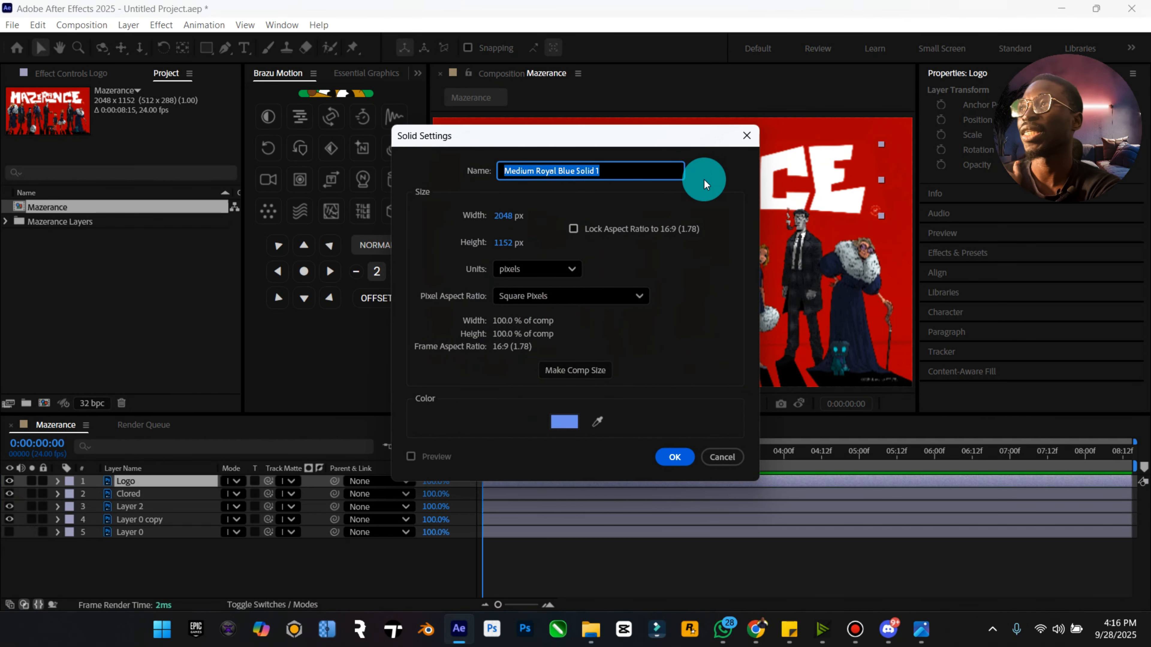
left_click_drag(611, 141, 282, 126)
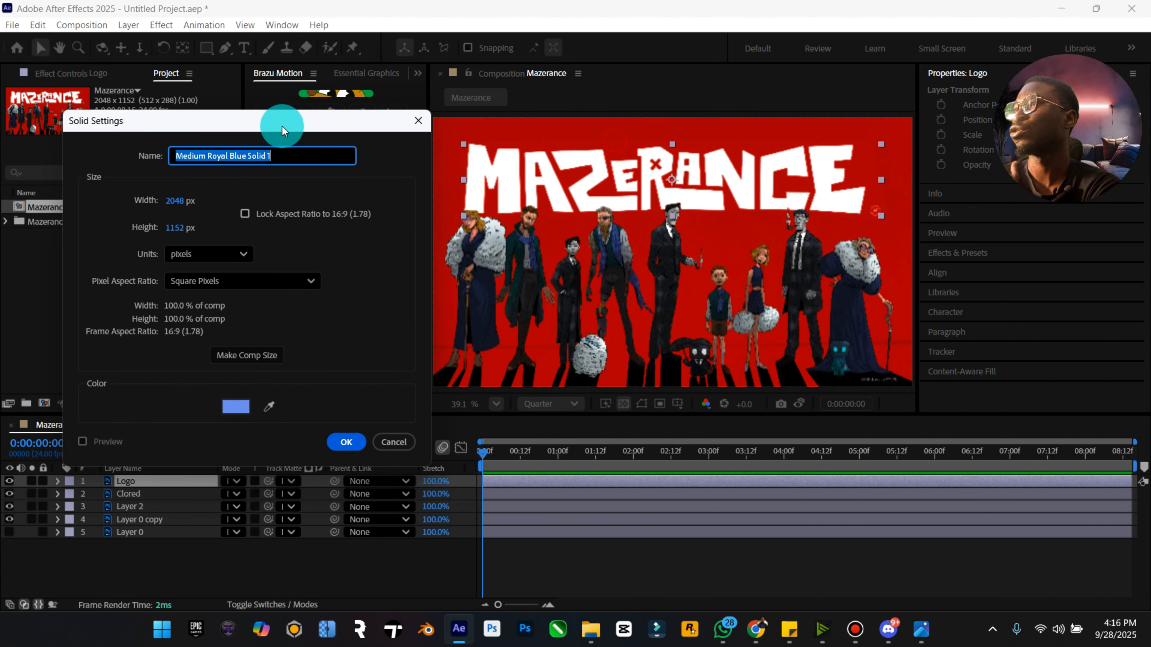
left_click(248, 405)
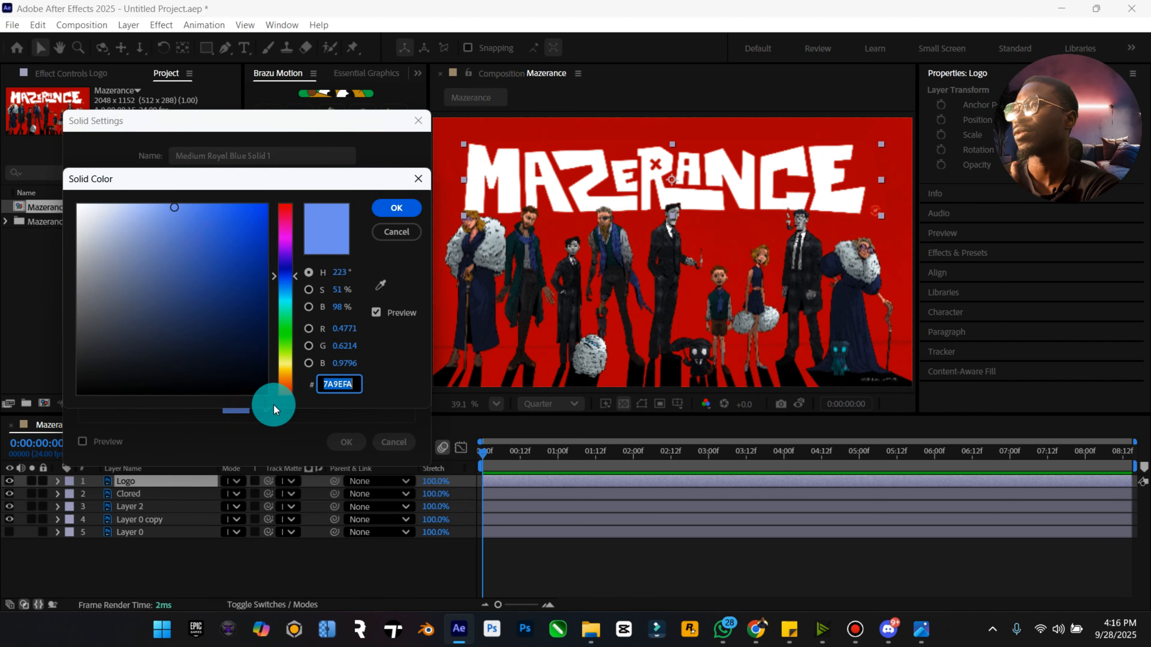
left_click(385, 288)
left_click(600, 131)
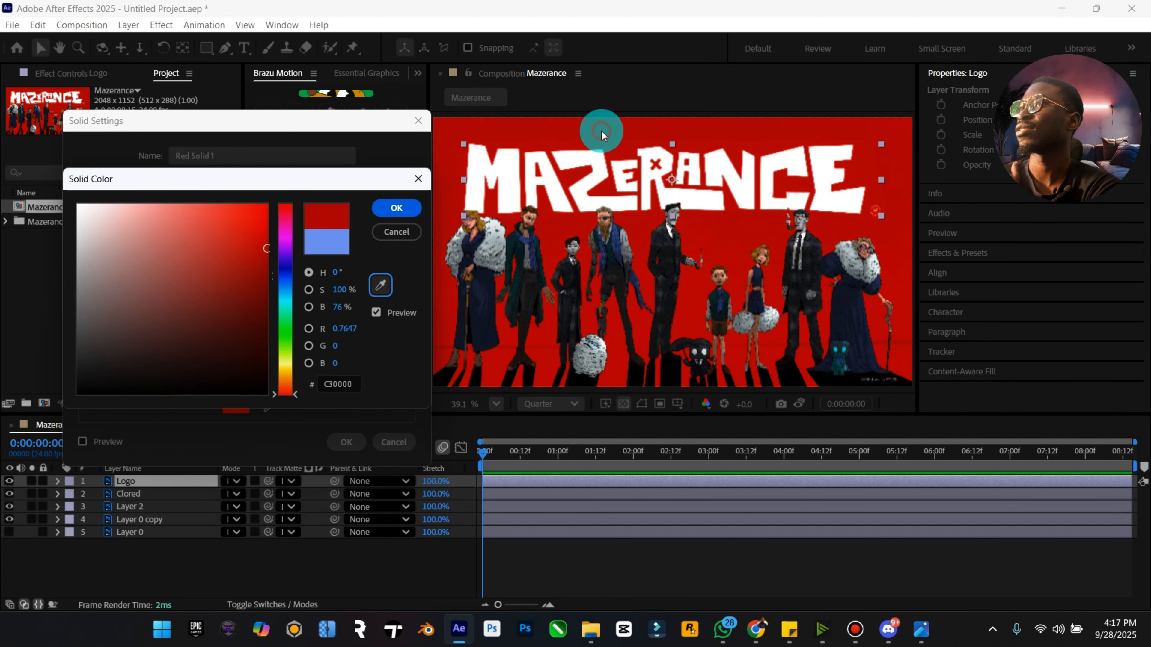
left_click(396, 208)
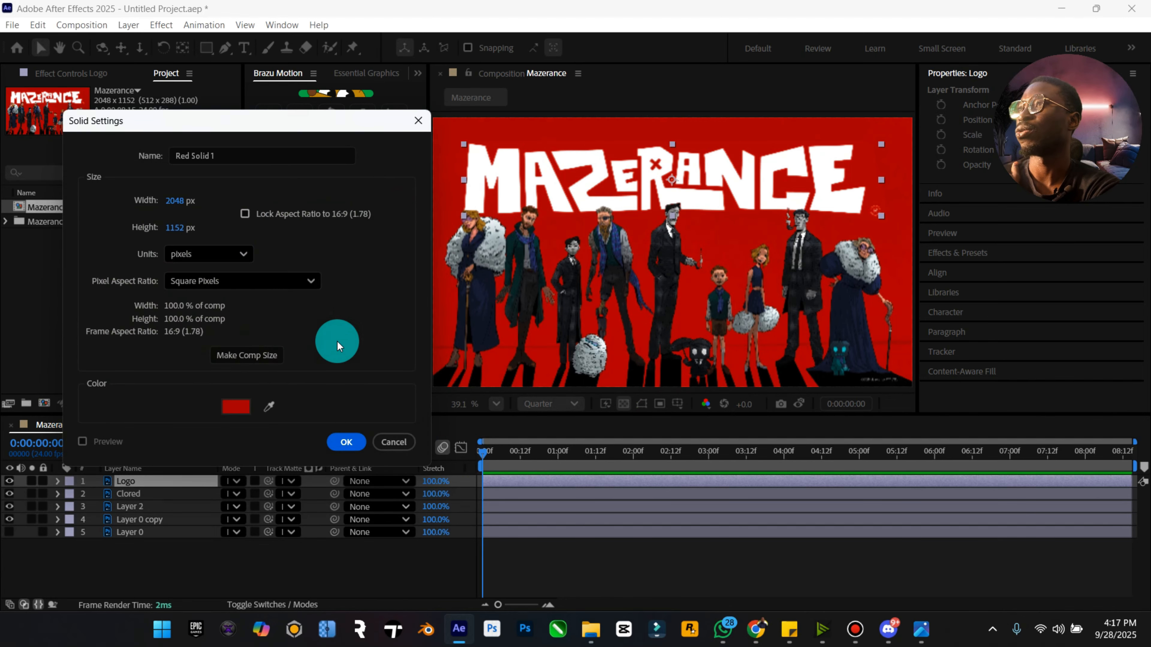
left_click(347, 442)
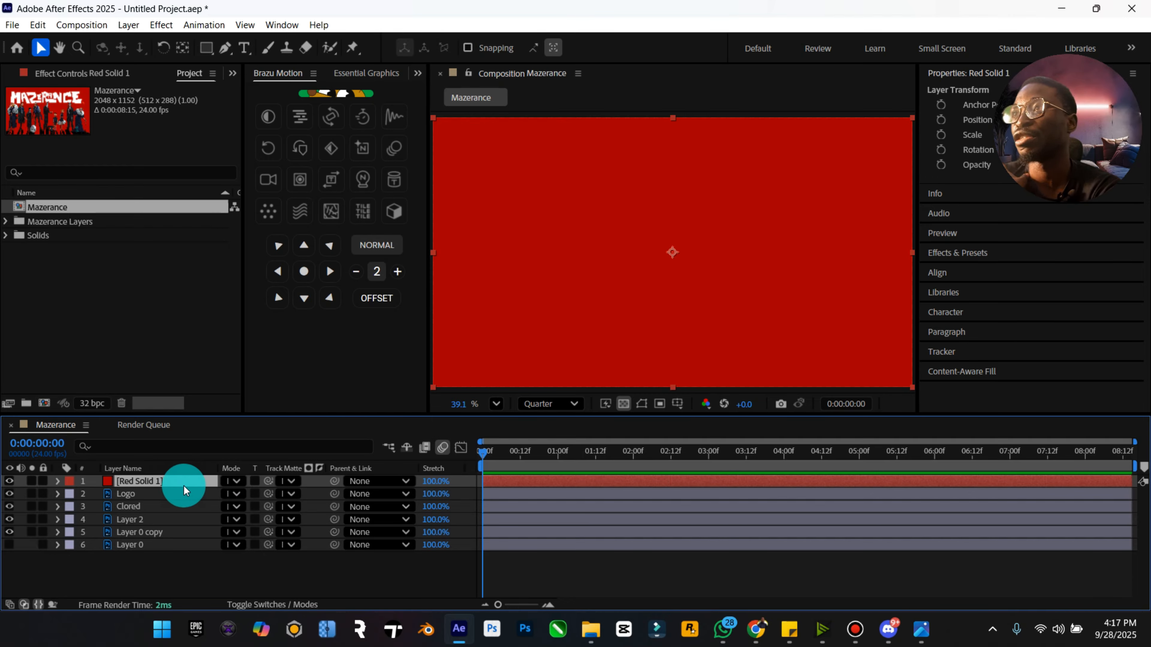
left_click_drag(184, 487, 186, 522)
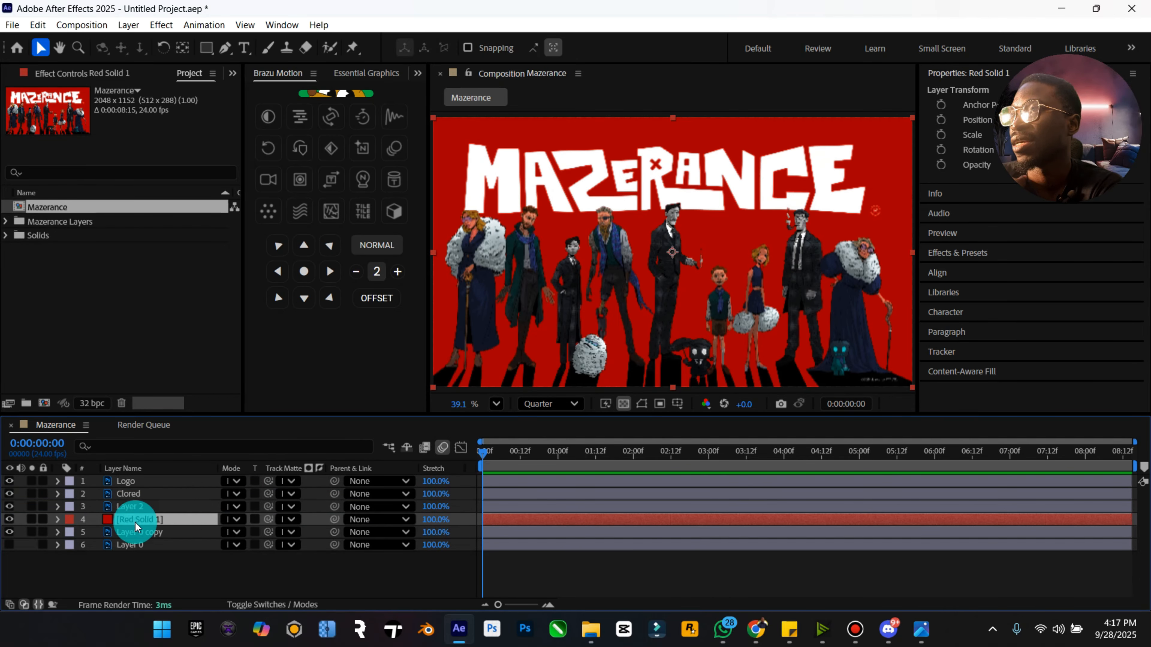
Lock the red solid and hide Layer 0 copy so the solid serves as the background
left_click(43, 520)
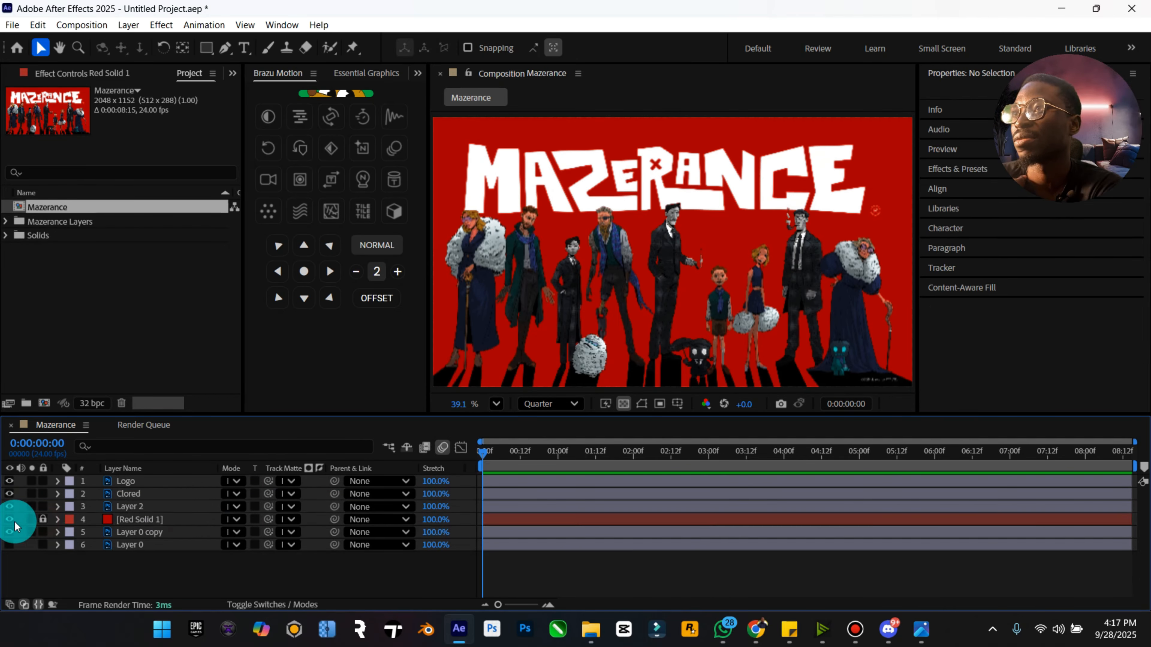
left_click(10, 532)
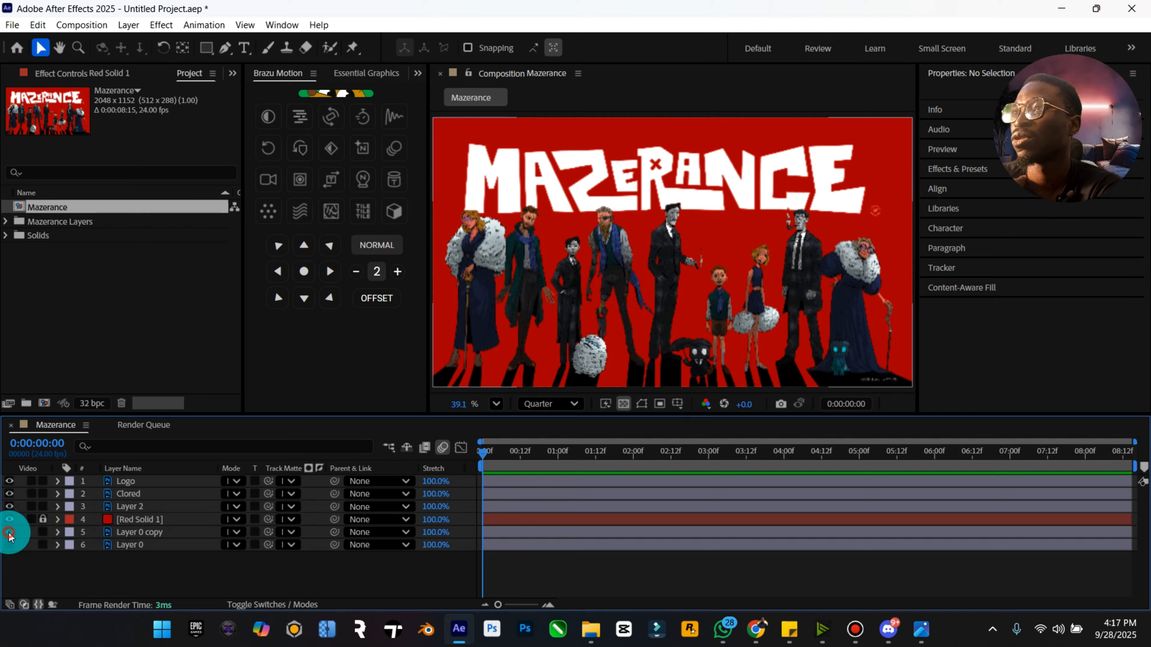
Check which characters Layer 2 contains by toggling its visibility against the red background
left_click(11, 508)
left_click(11, 508)
left_click(12, 509)
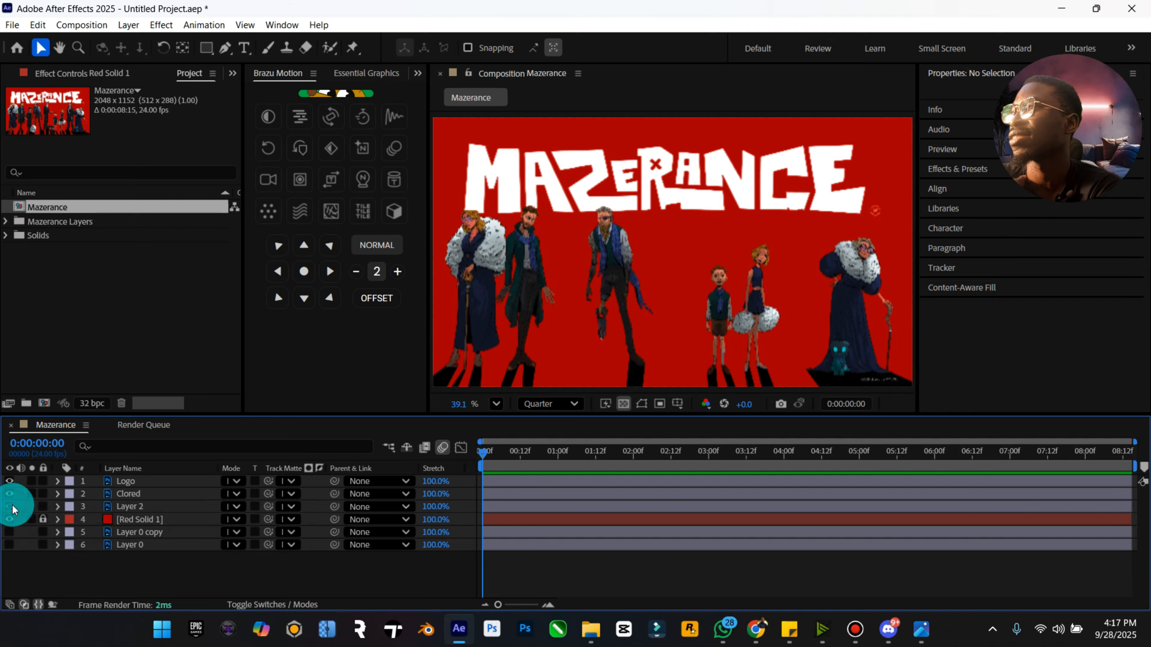
left_click(11, 509)
left_click(11, 509)
left_click(11, 507)
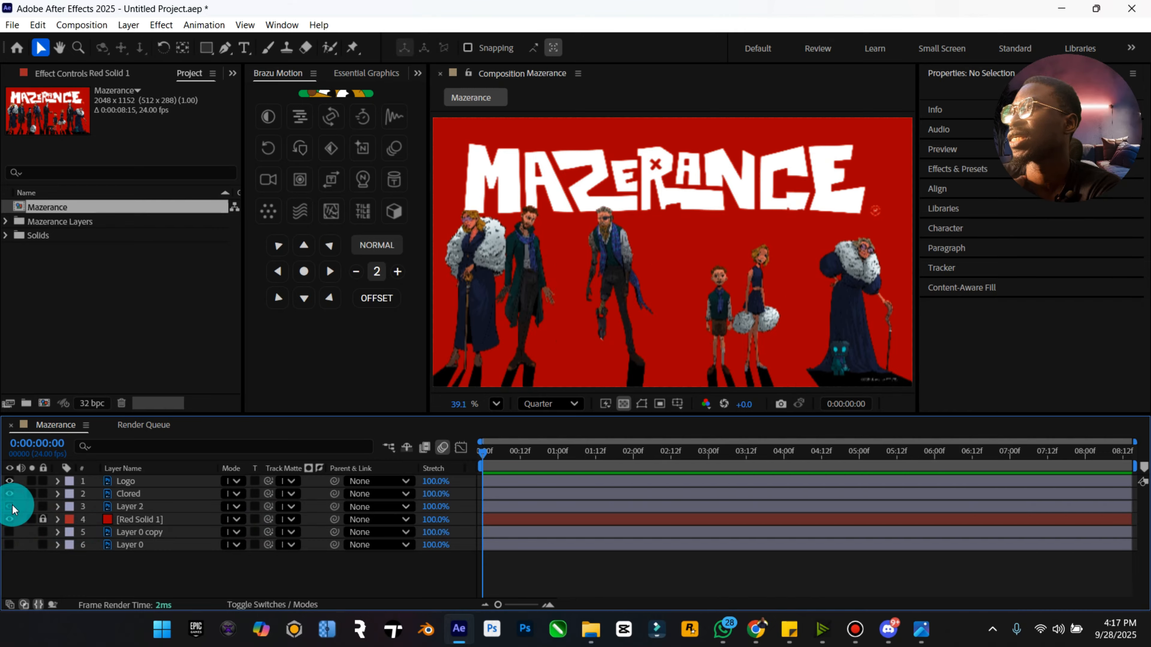
left_click(11, 507)
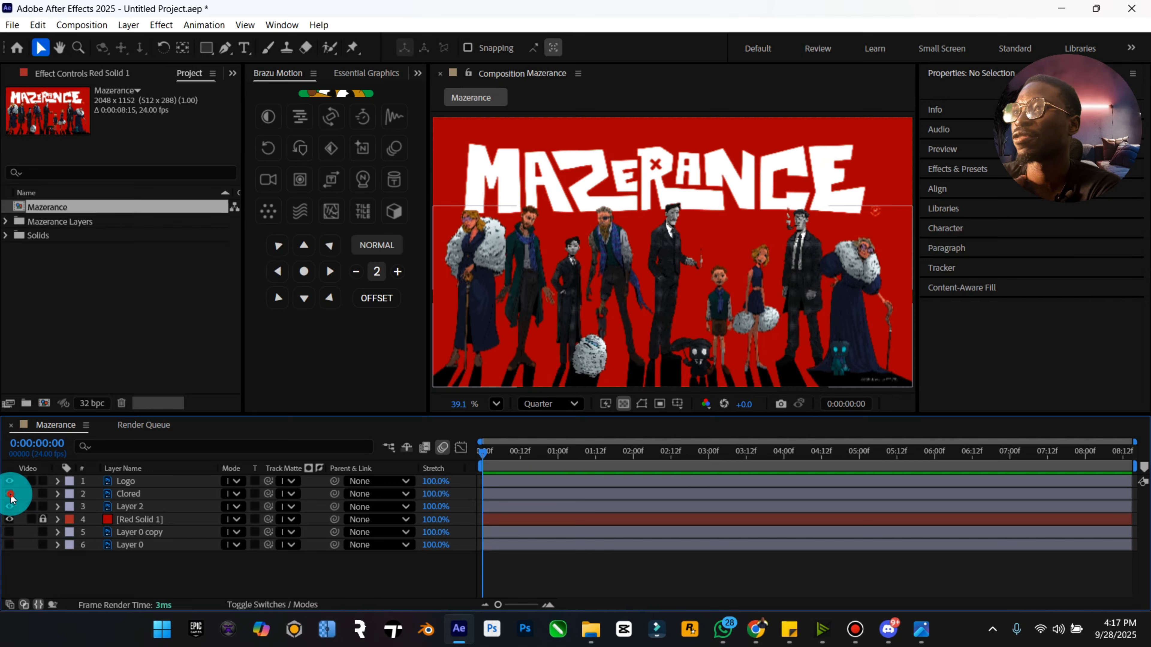
Check which characters the Clored layer contains by toggling its visibility
left_click(9, 496)
left_click(10, 495)
left_click(10, 495)
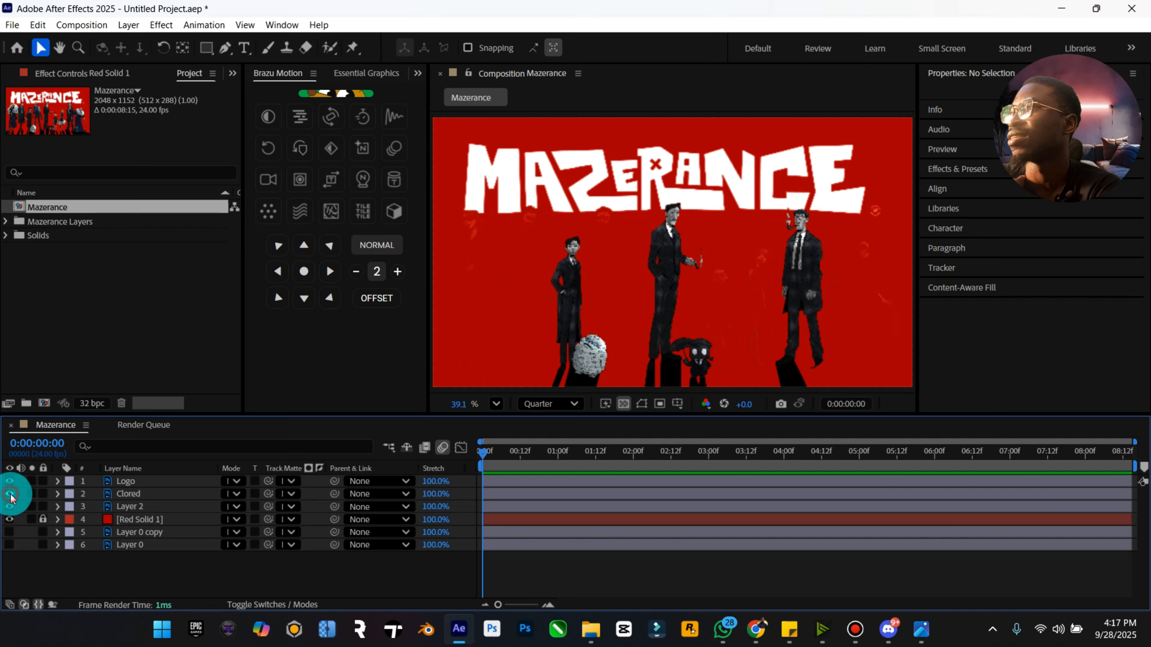
left_click(10, 495)
left_click(10, 495)
left_click(10, 495)
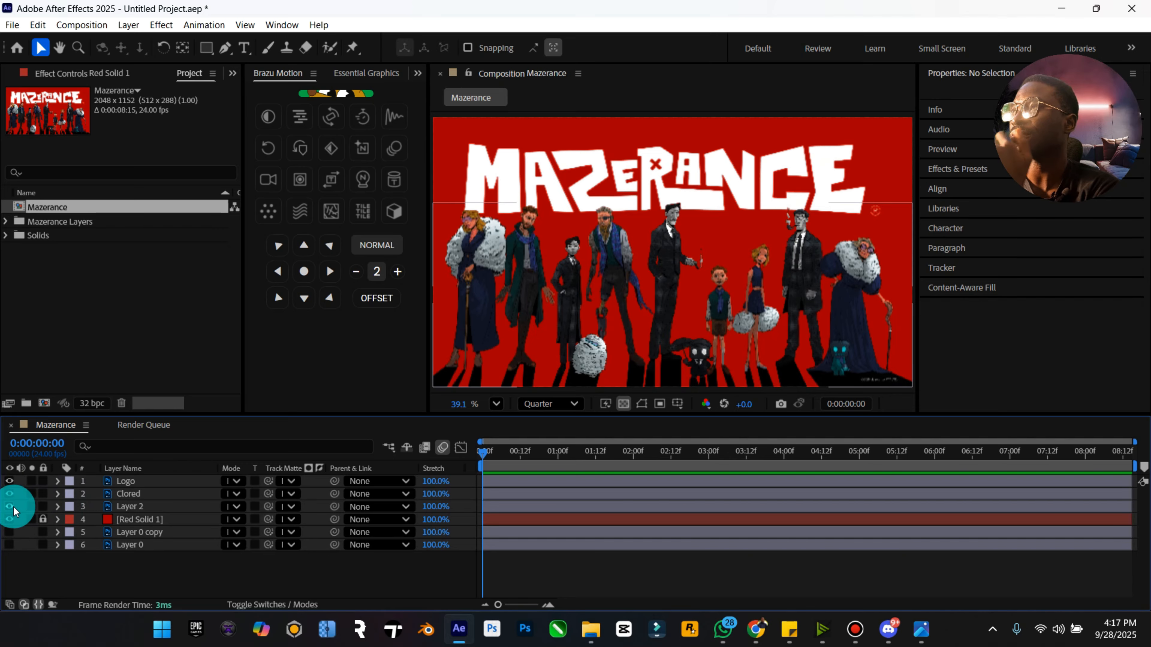
left_click(10, 494)
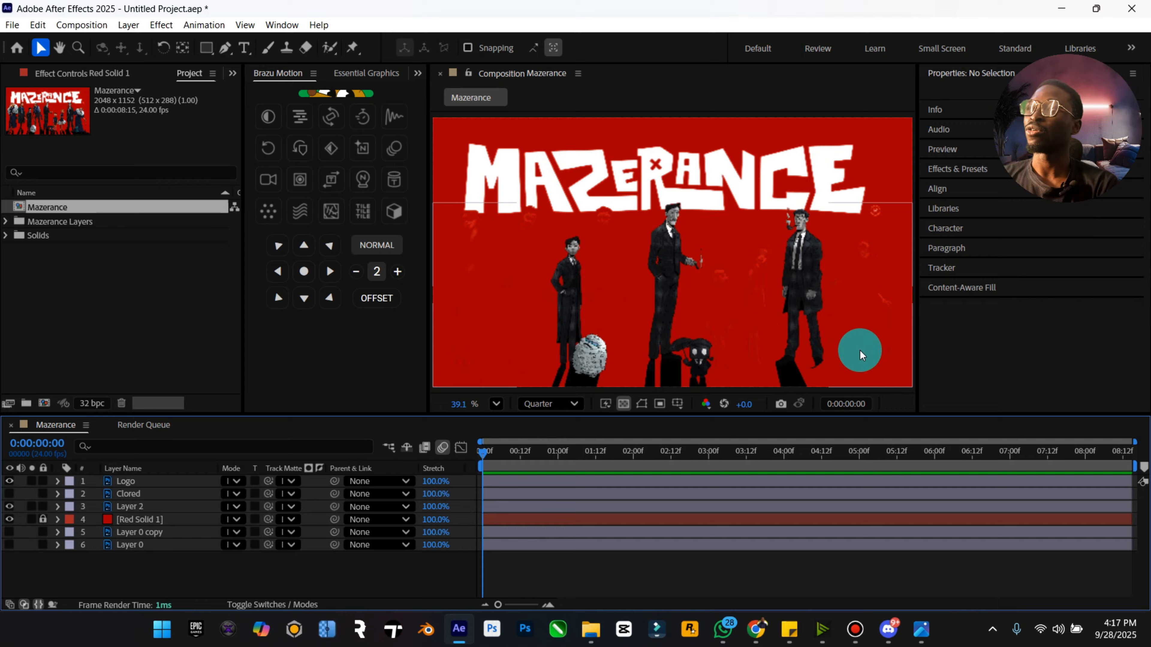
left_click(10, 494)
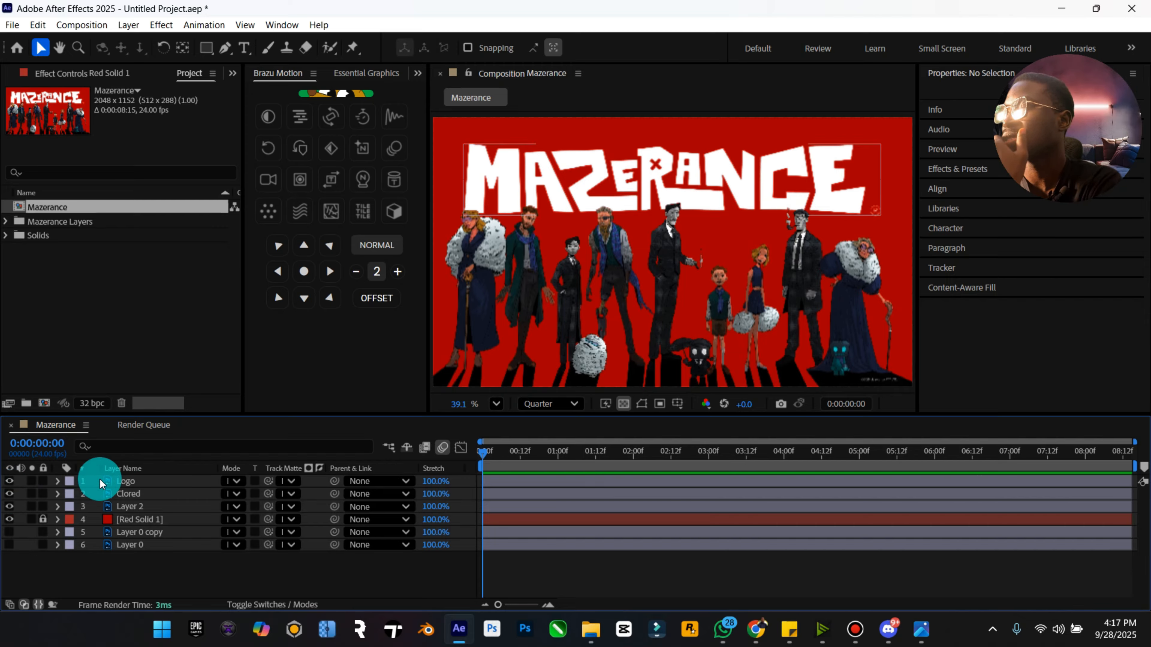
Switch the background back to Layer 0 copy by showing that layer and hiding the red solid
left_click(9, 532)
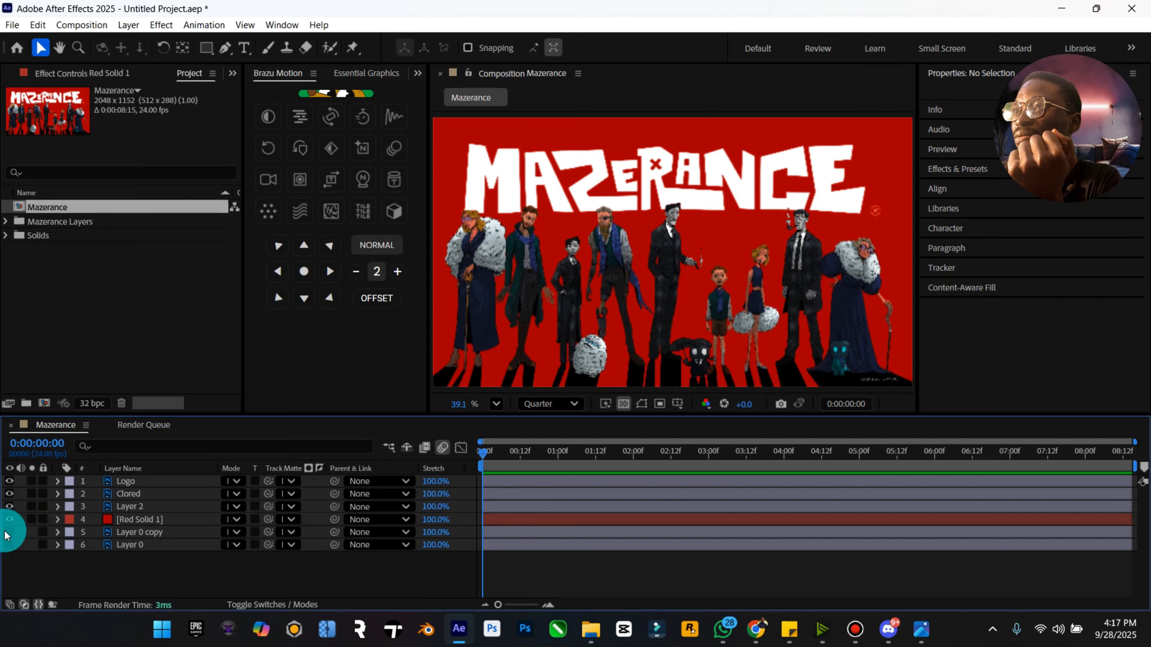
left_click(9, 519)
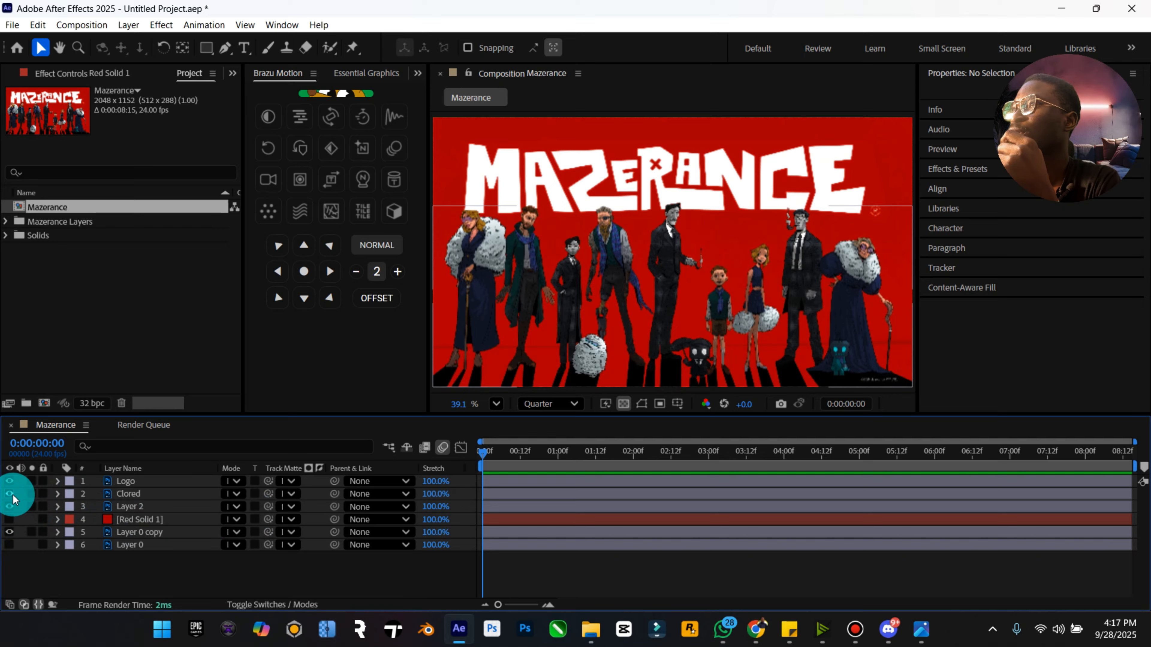
left_click(127, 496)
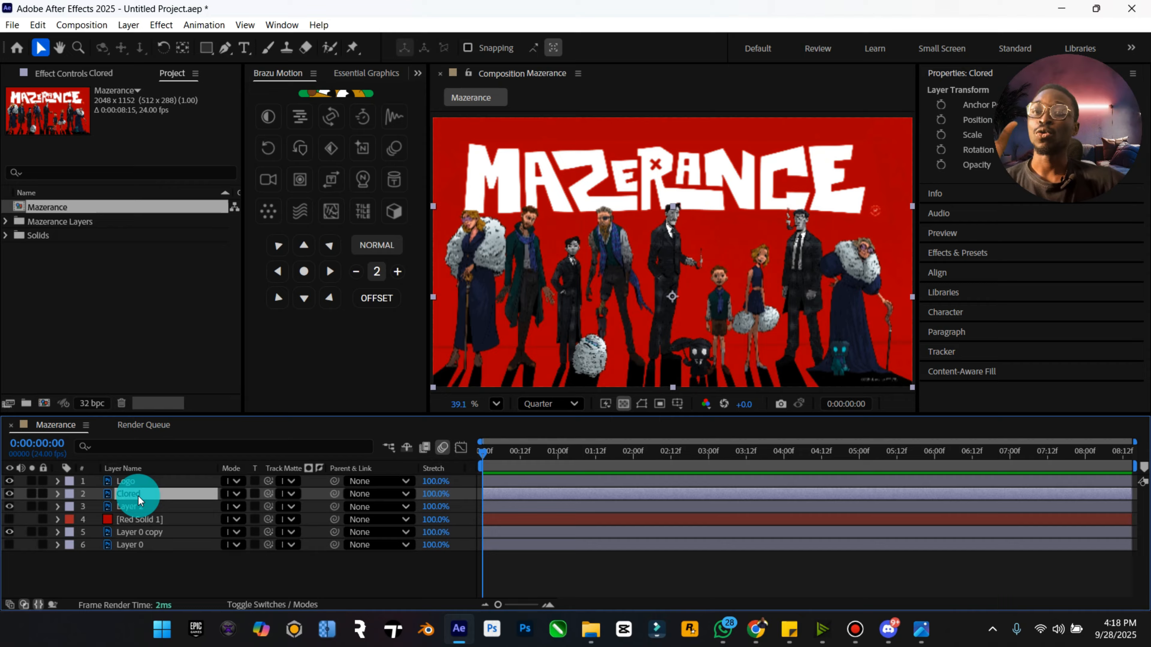
Select the Logo layer and check the Mazerance composition's duration in its settings
left_click(149, 482)
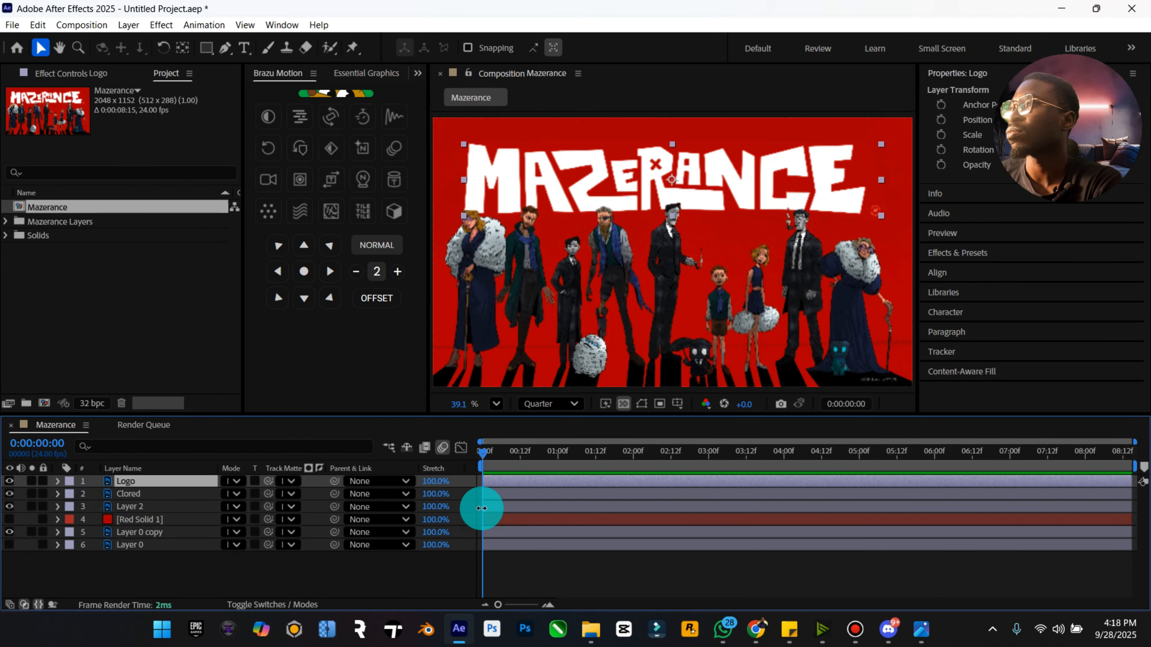
right_click(406, 564)
left_click(482, 412)
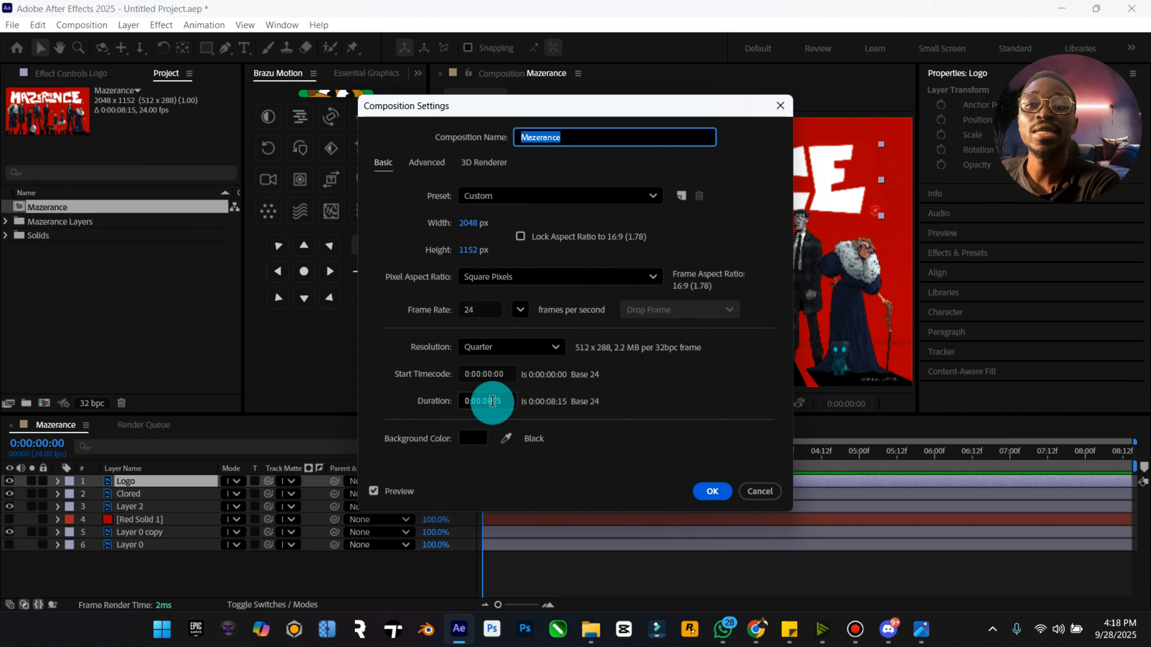
left_click(489, 402)
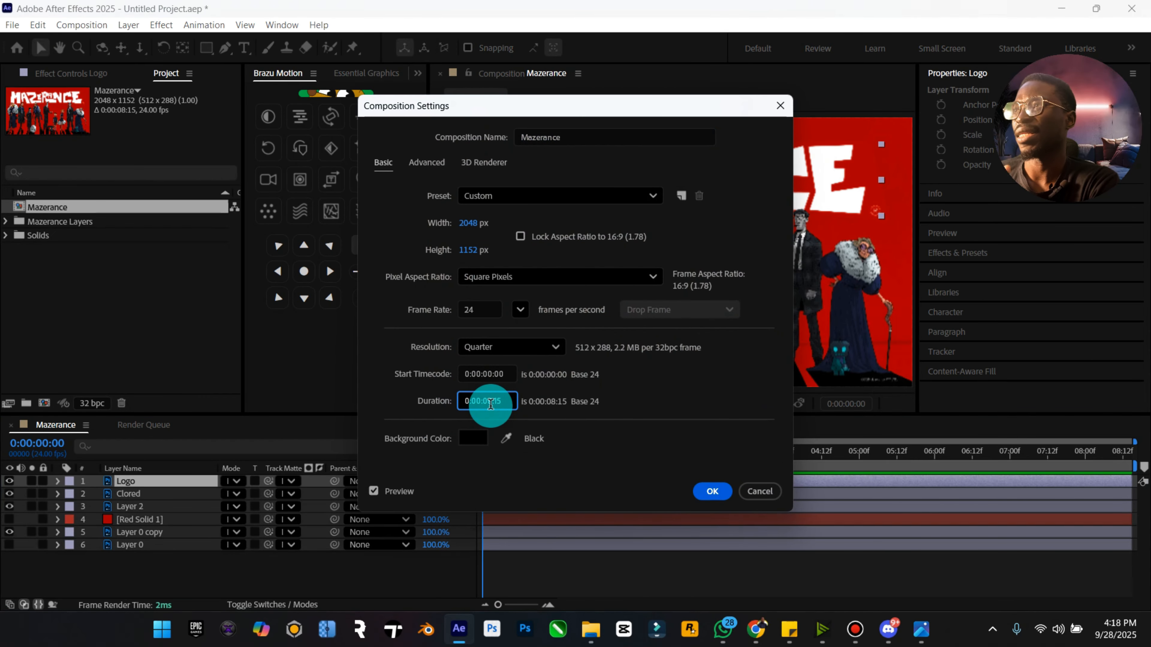
left_click(729, 488)
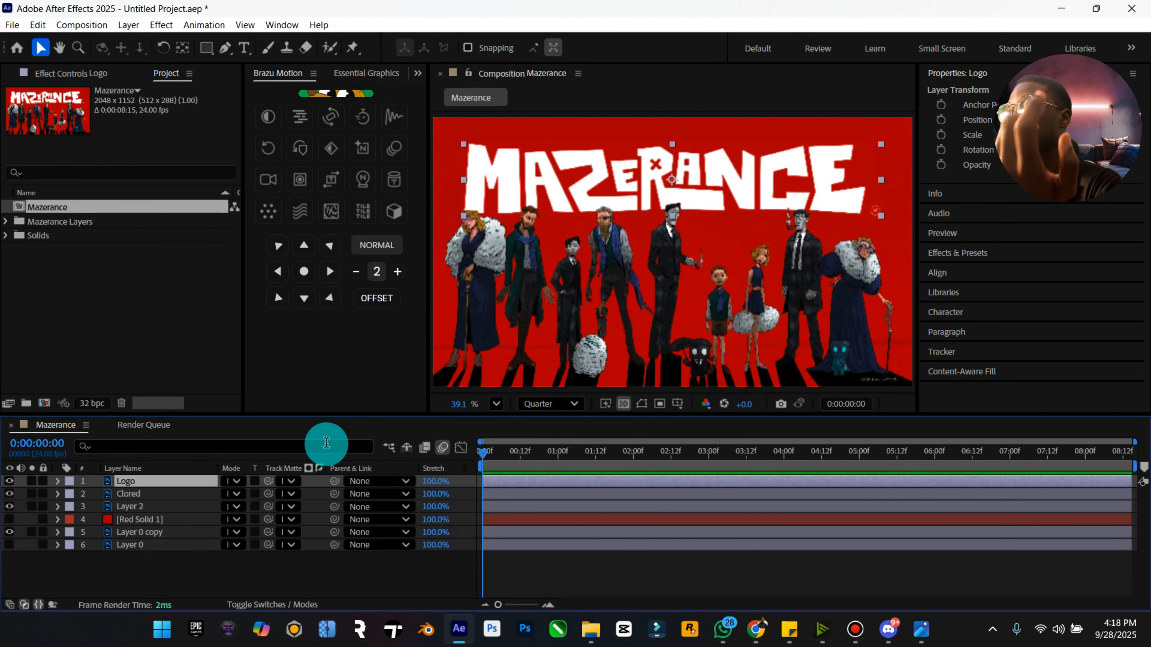
Apply the Brazu Motion Flicker effect to the Logo layer and preview the animation
left_click(270, 118)
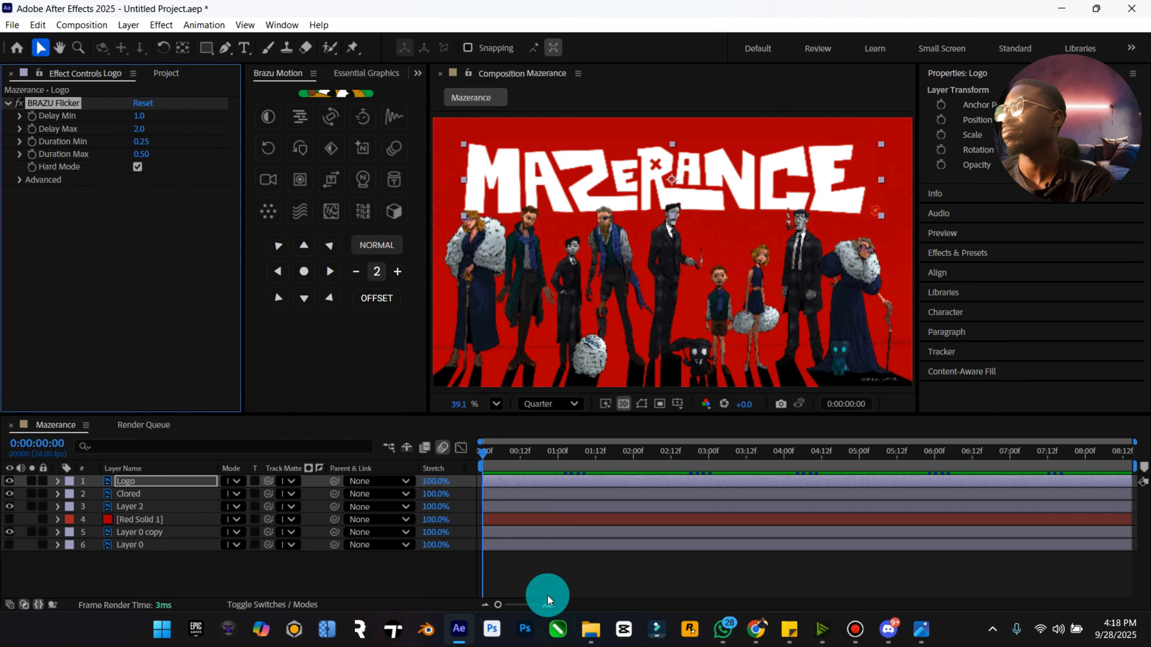
left_click(490, 605)
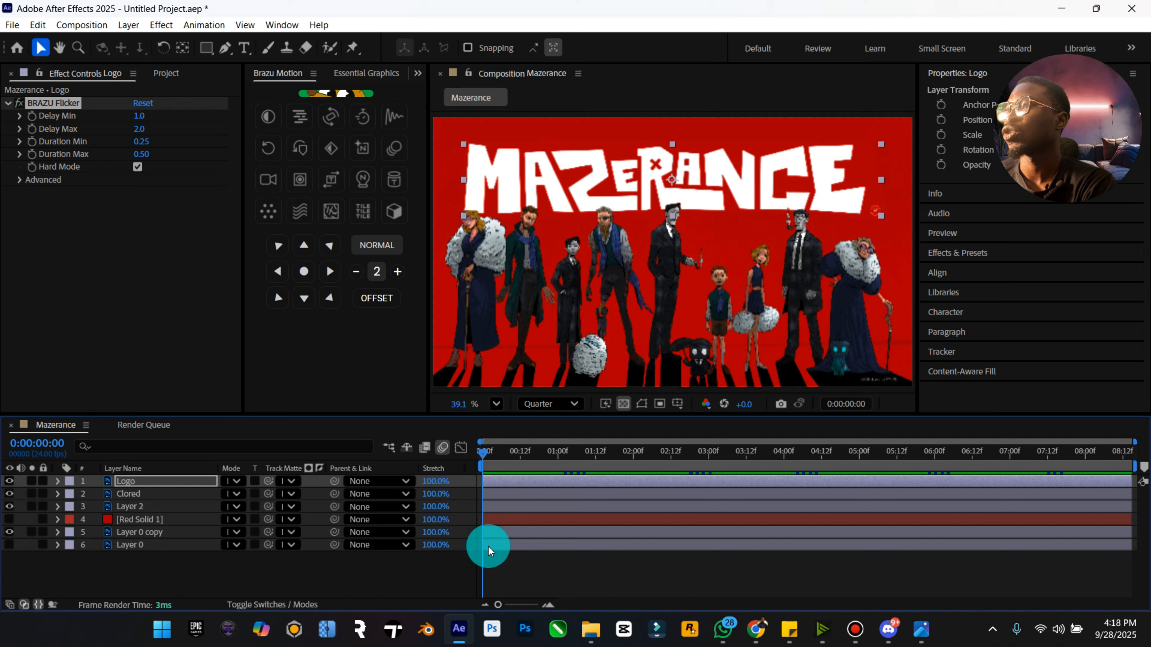
key("space")
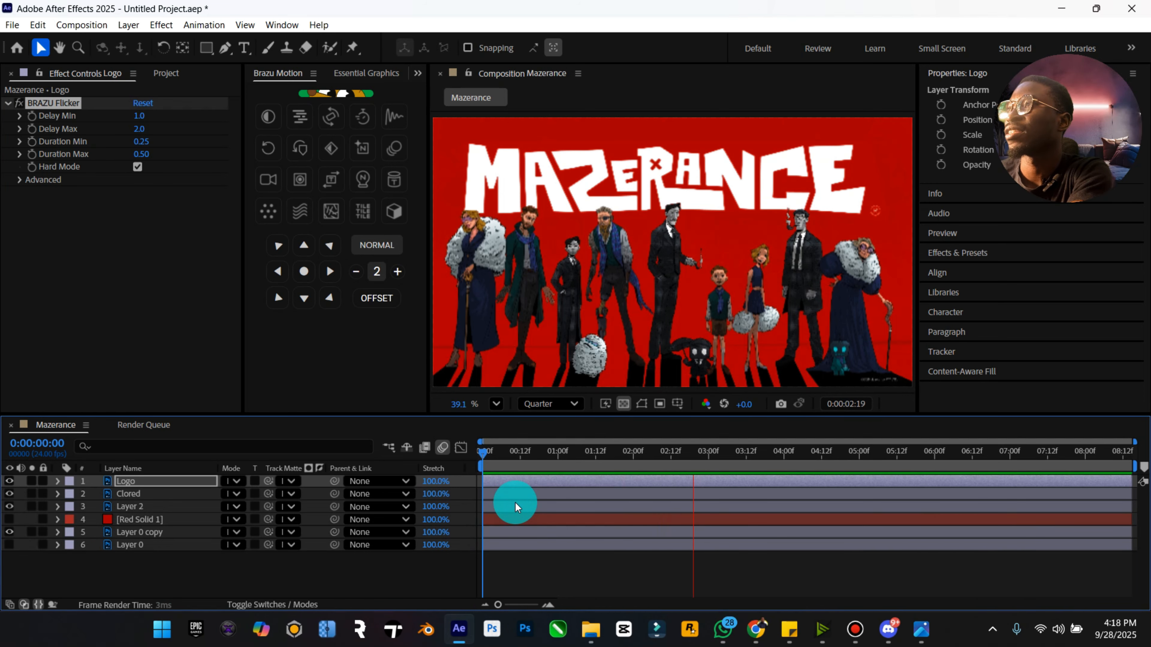
key("space")
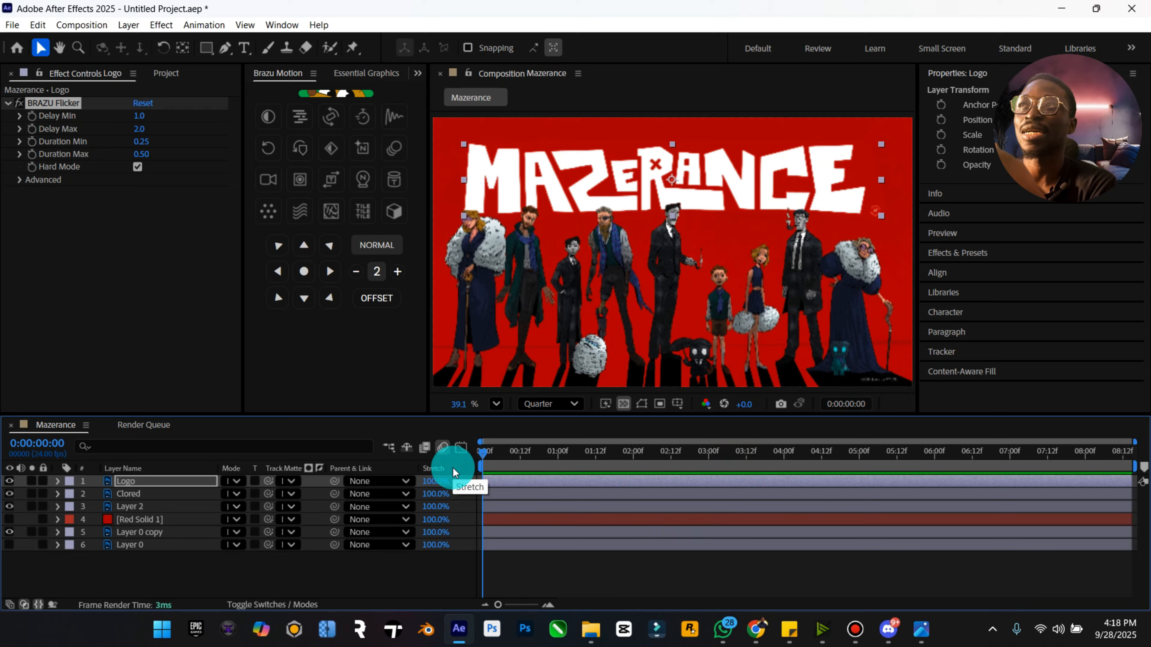
Turn off the Logo flicker's Hard Mode, set Duration Min to 0.40 and Delay Max to 1.1, and preview the result
left_click(137, 166)
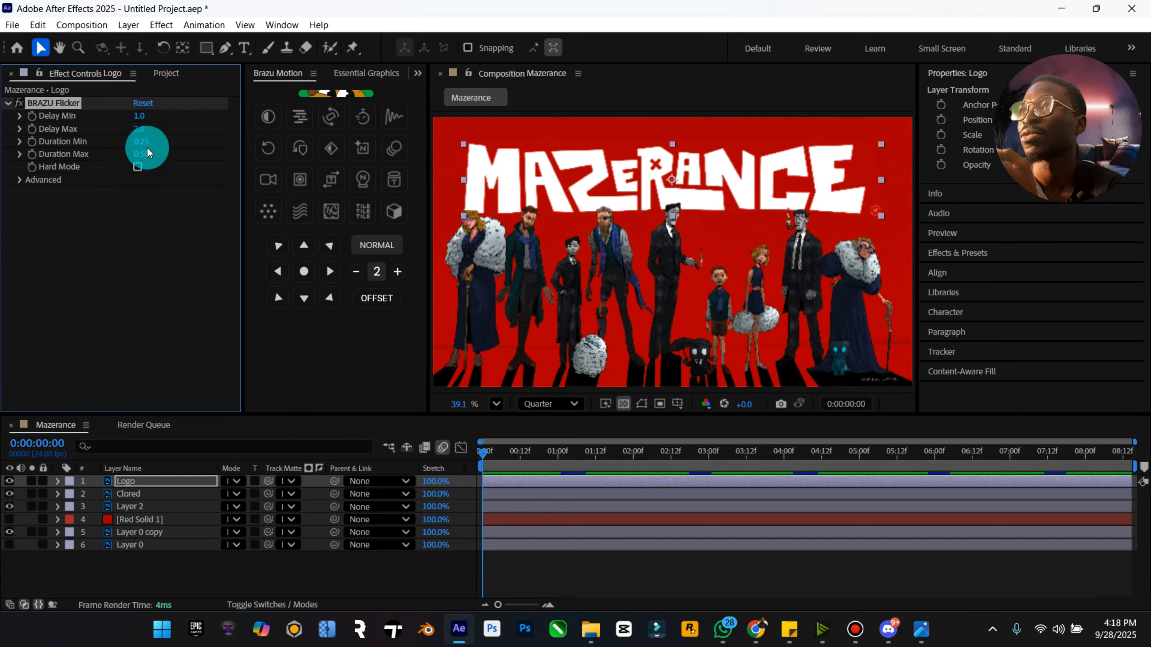
left_click_drag(141, 141, 152, 141)
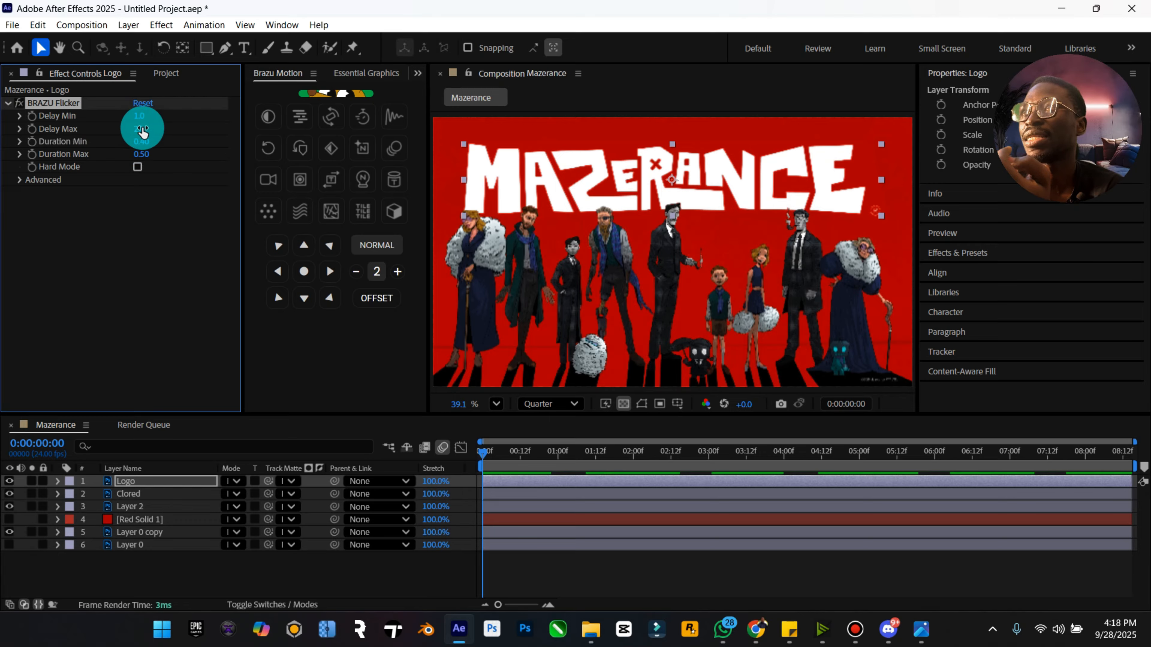
left_click_drag(142, 129, 144, 134)
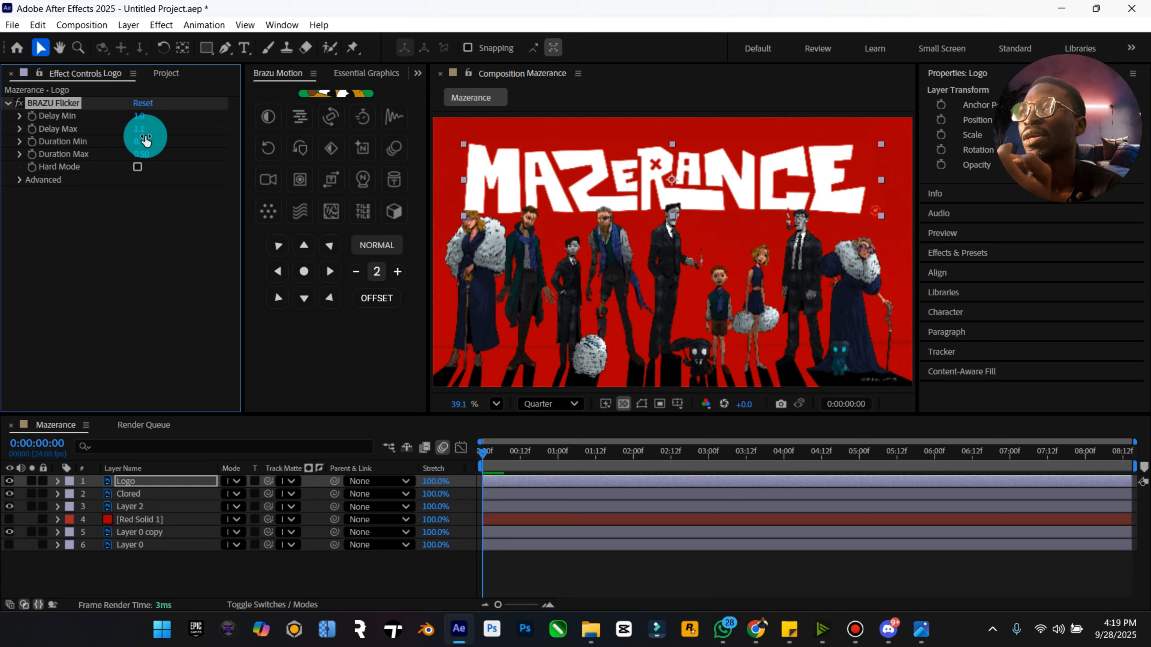
key("space")
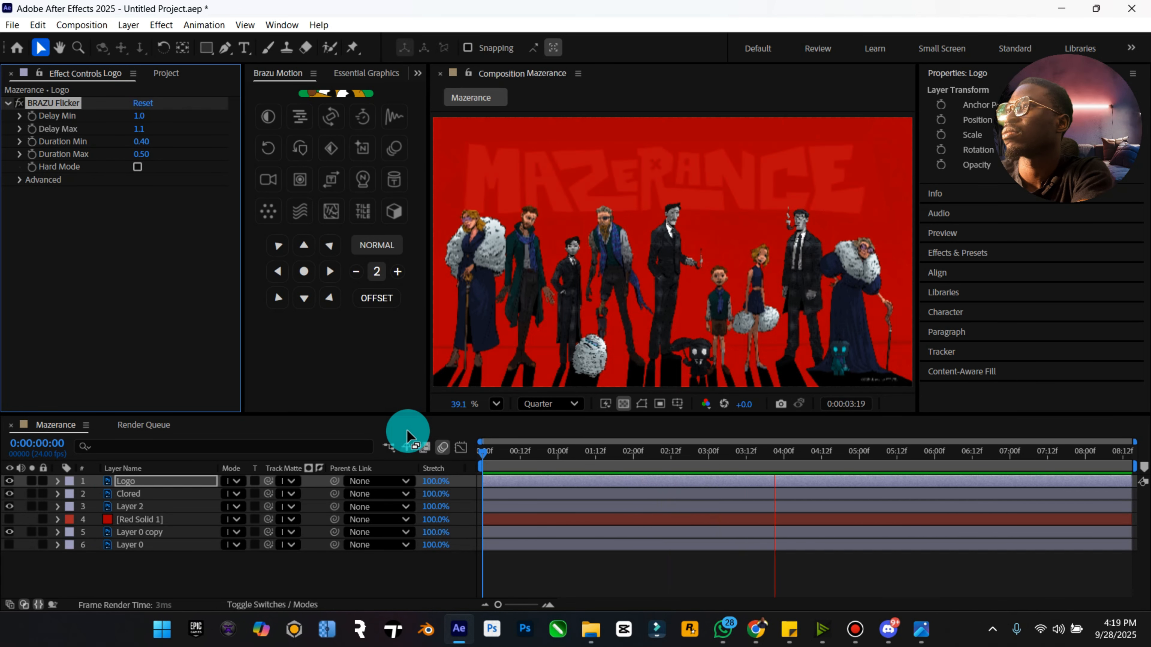
key("space")
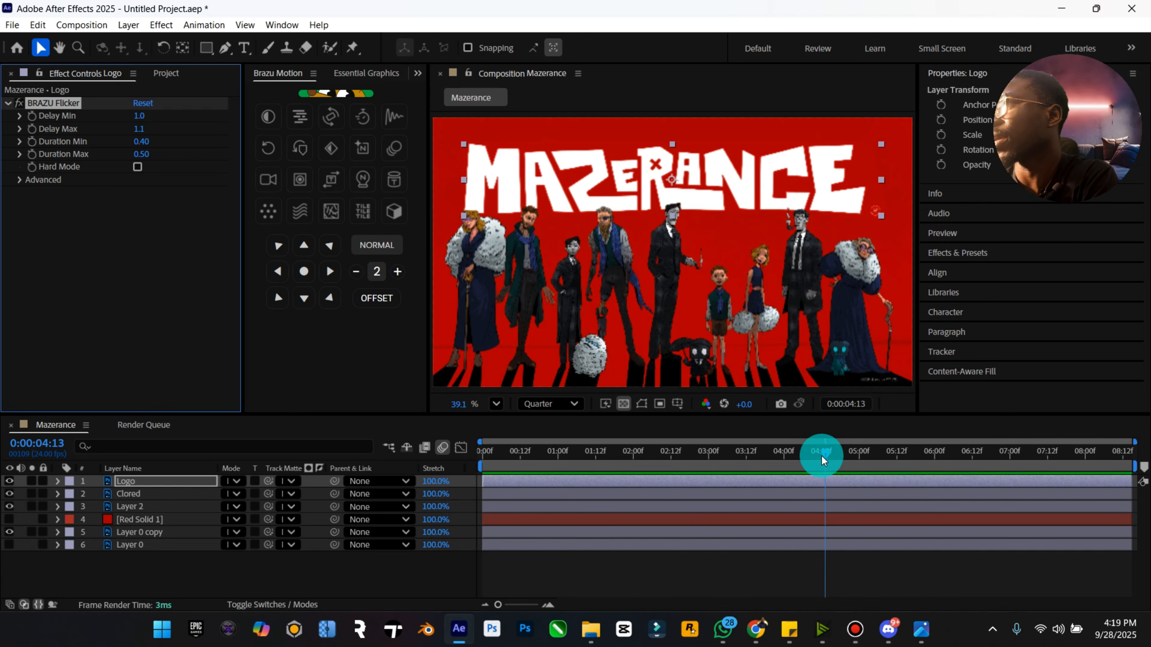
left_click_drag(822, 456, 472, 479)
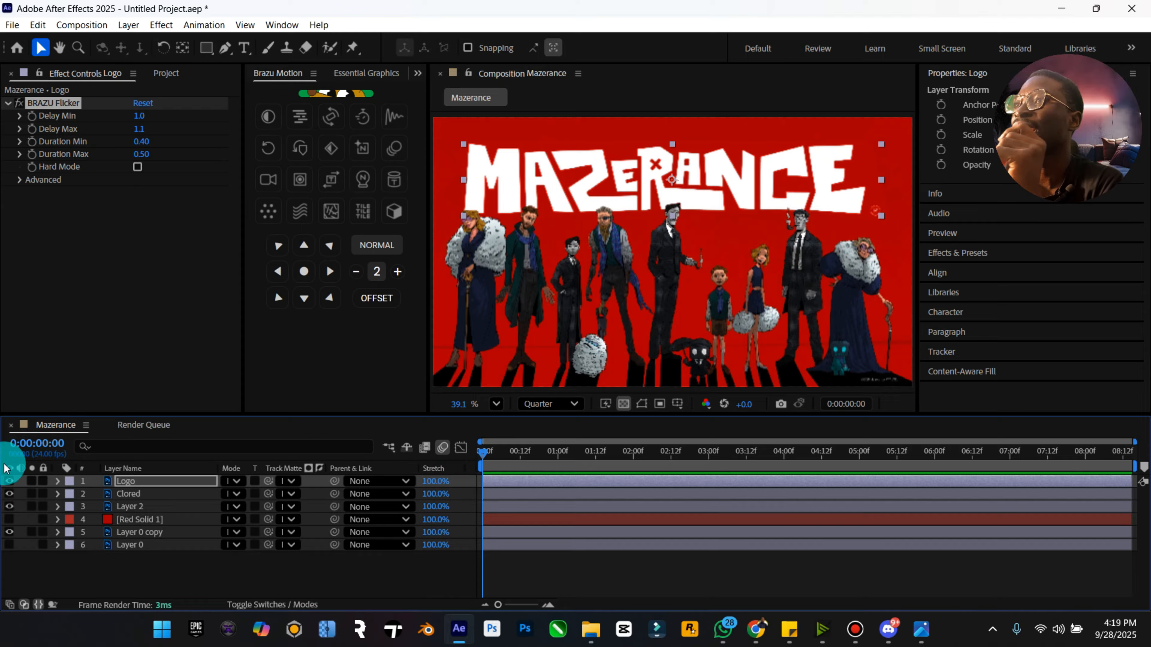
Find the Black & White effect by searching for "bla" and apply it to the Clored layer
left_click(132, 497)
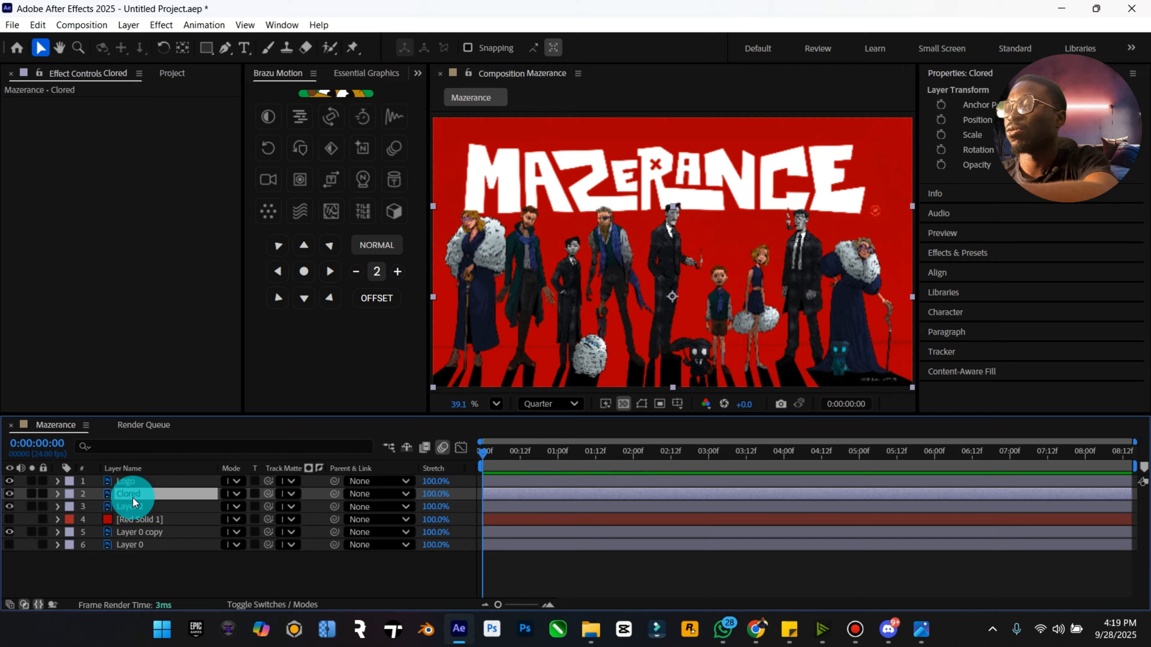
key("ctrl+space")
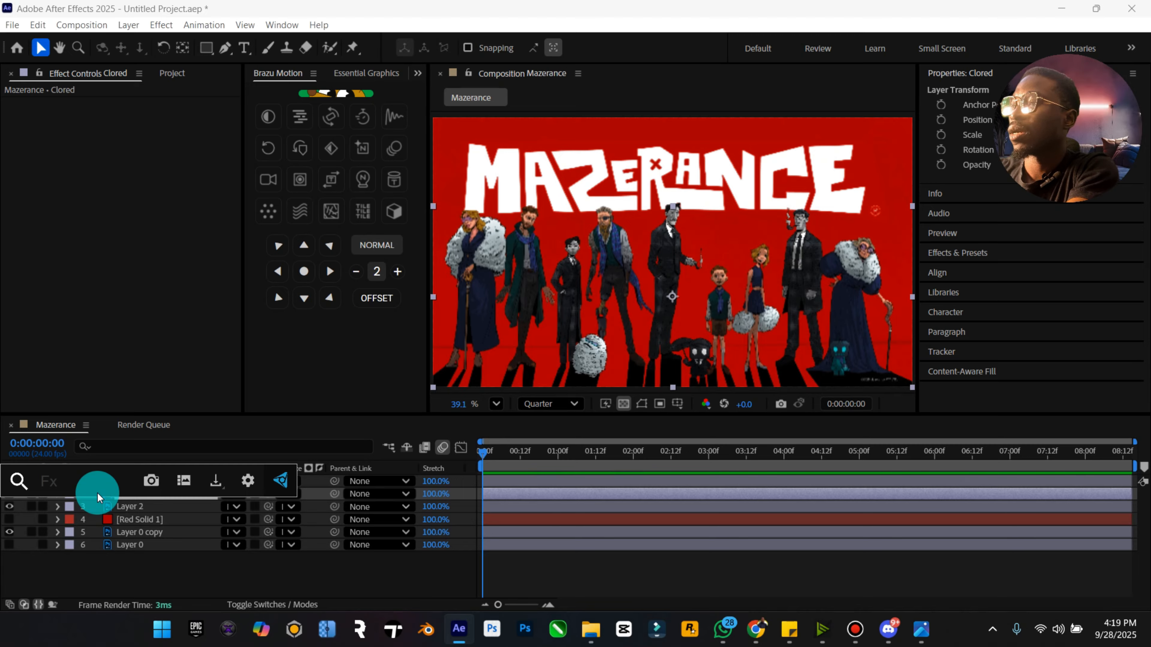
type("bla")
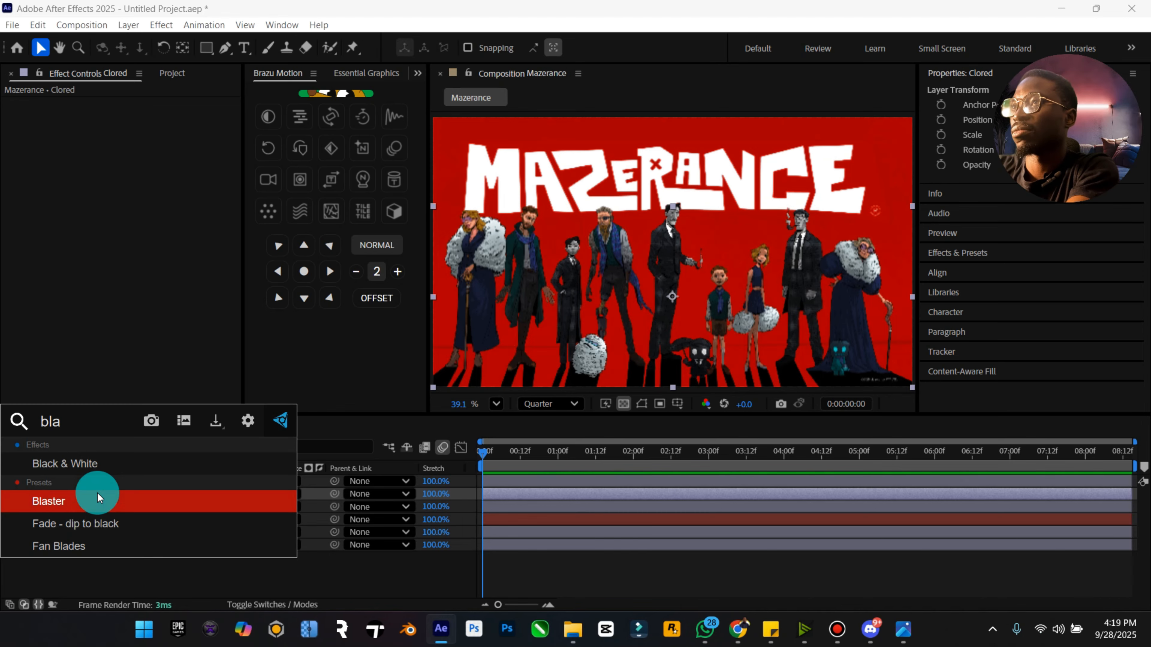
left_click(109, 459)
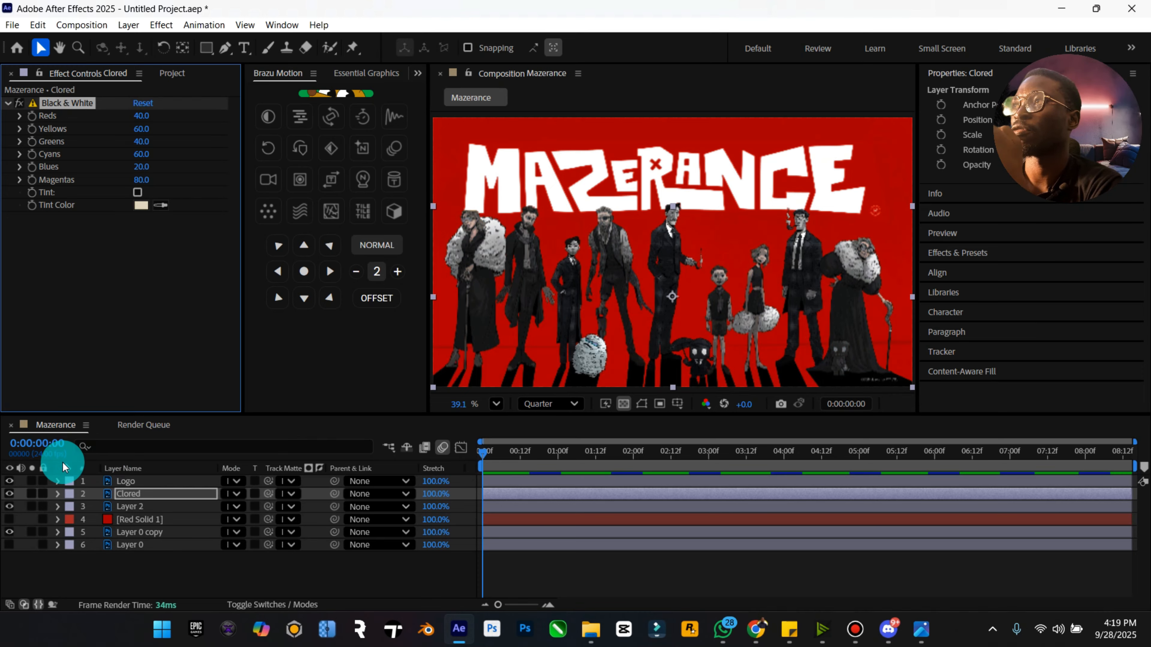
Compare the Clored characters with and without the Black & White effect by toggling it
left_click(16, 103)
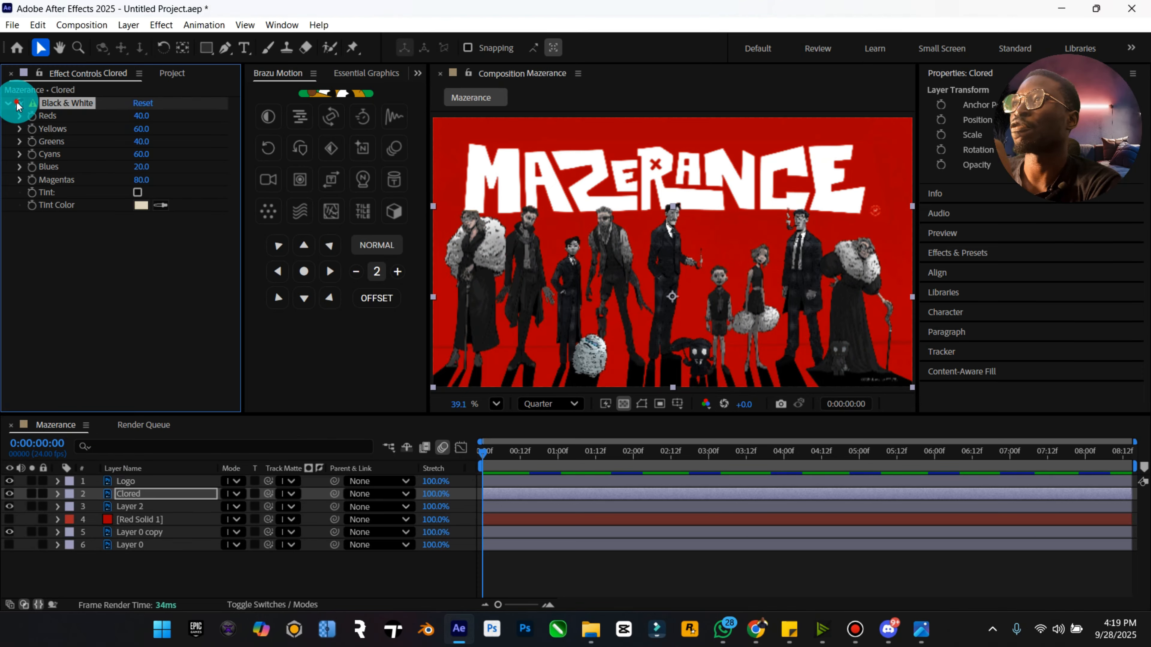
left_click(17, 102)
left_click(17, 103)
left_click(17, 103)
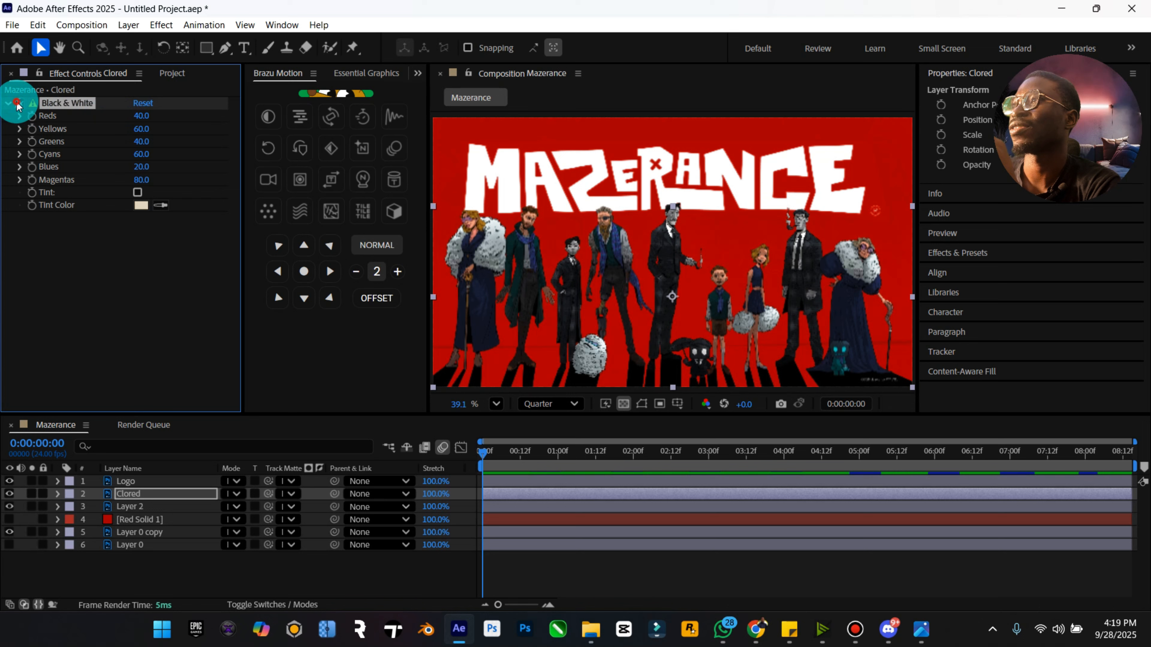
left_click(17, 102)
left_click(16, 103)
left_click(33, 162)
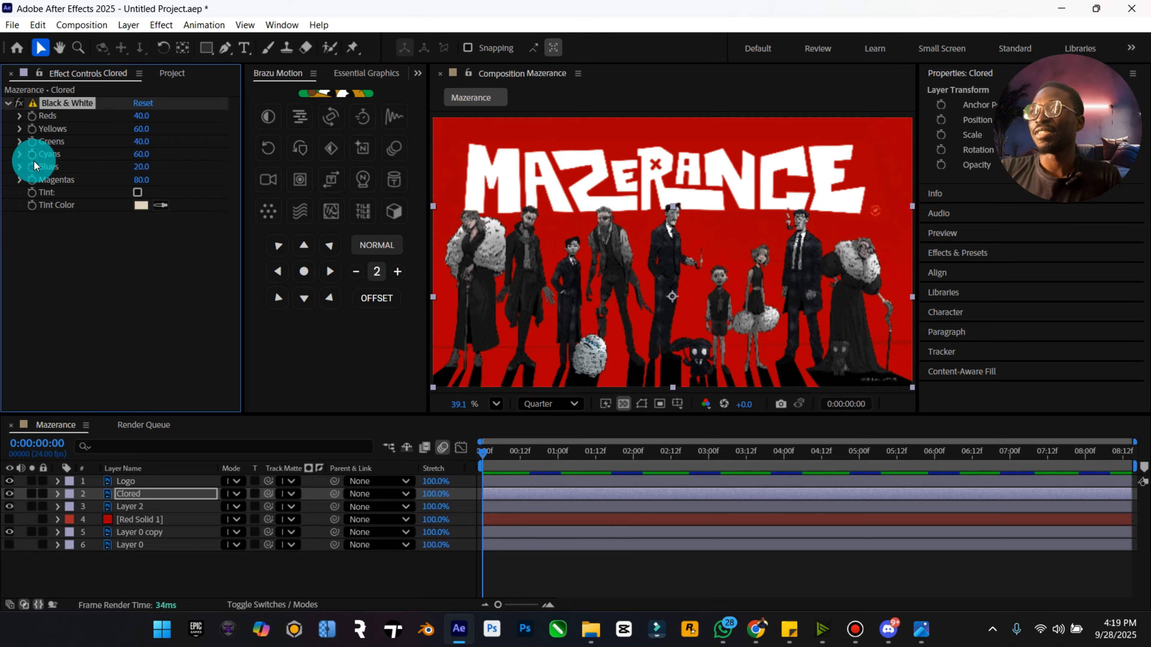
Try lowering the Black & White effect's Reds value to -14 on the Clored layer, and undo the change
left_click(57, 494)
left_click(70, 511)
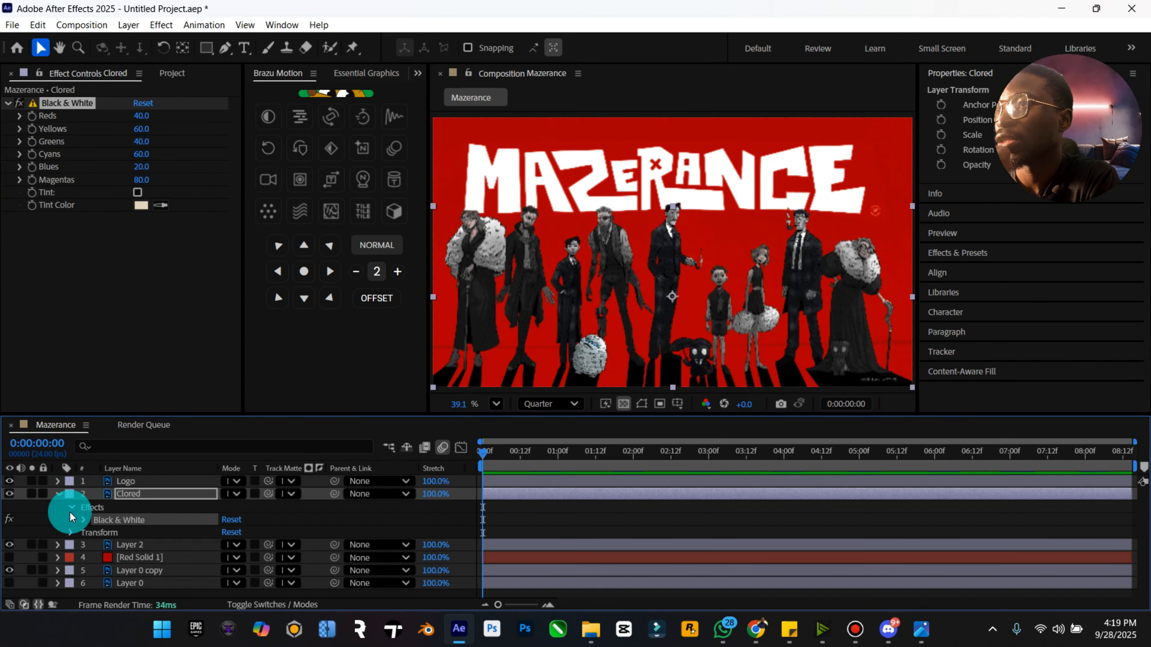
left_click(82, 520)
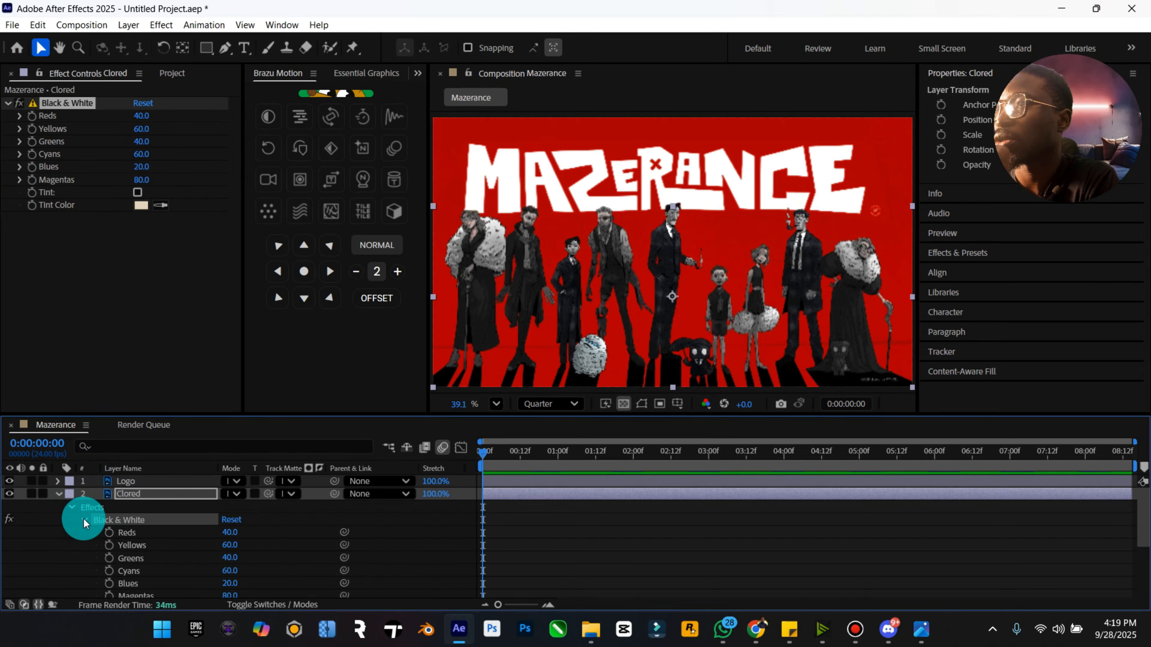
left_click(84, 520)
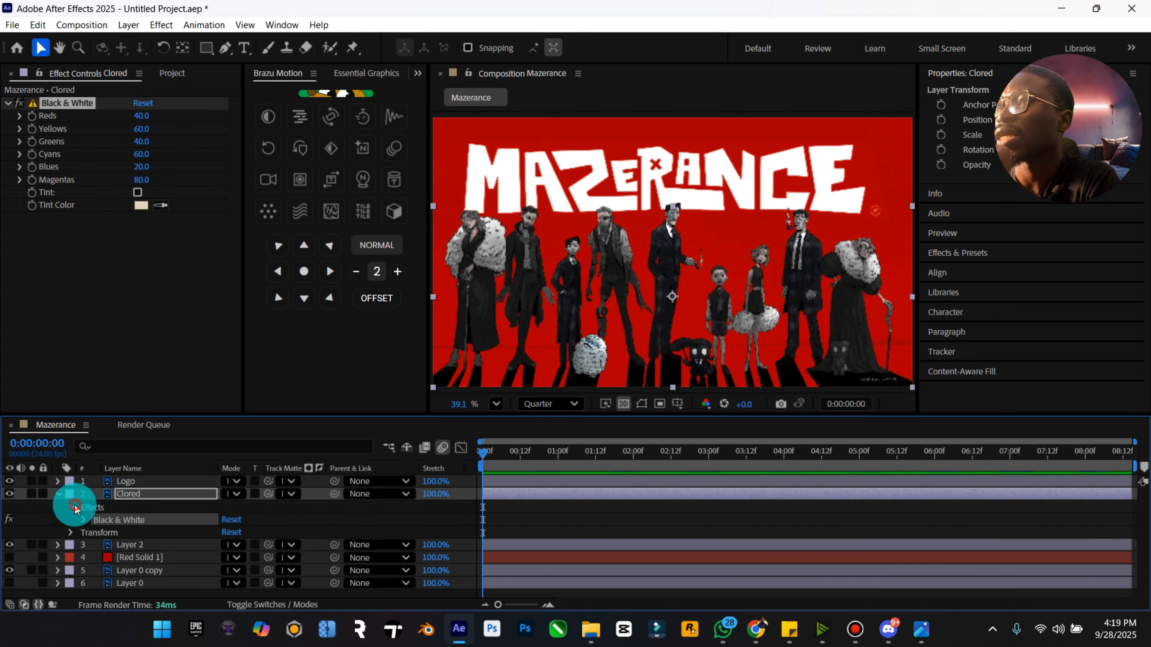
left_click(73, 509)
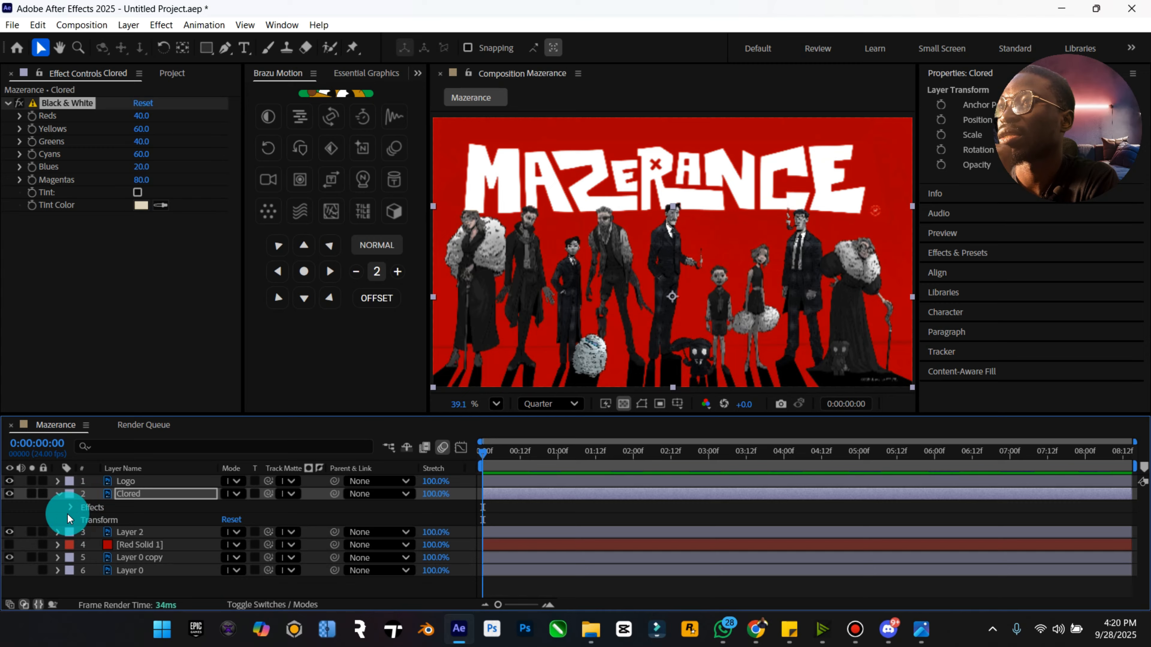
left_click(69, 508)
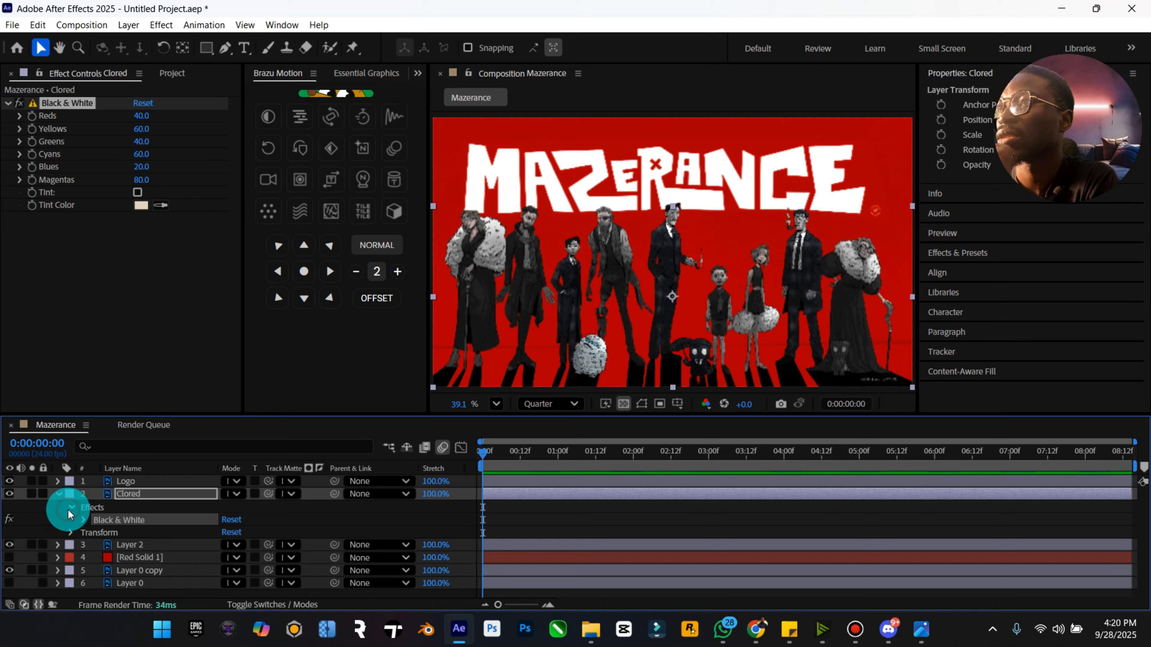
left_click(86, 520)
scroll(103, 531, "down", 1)
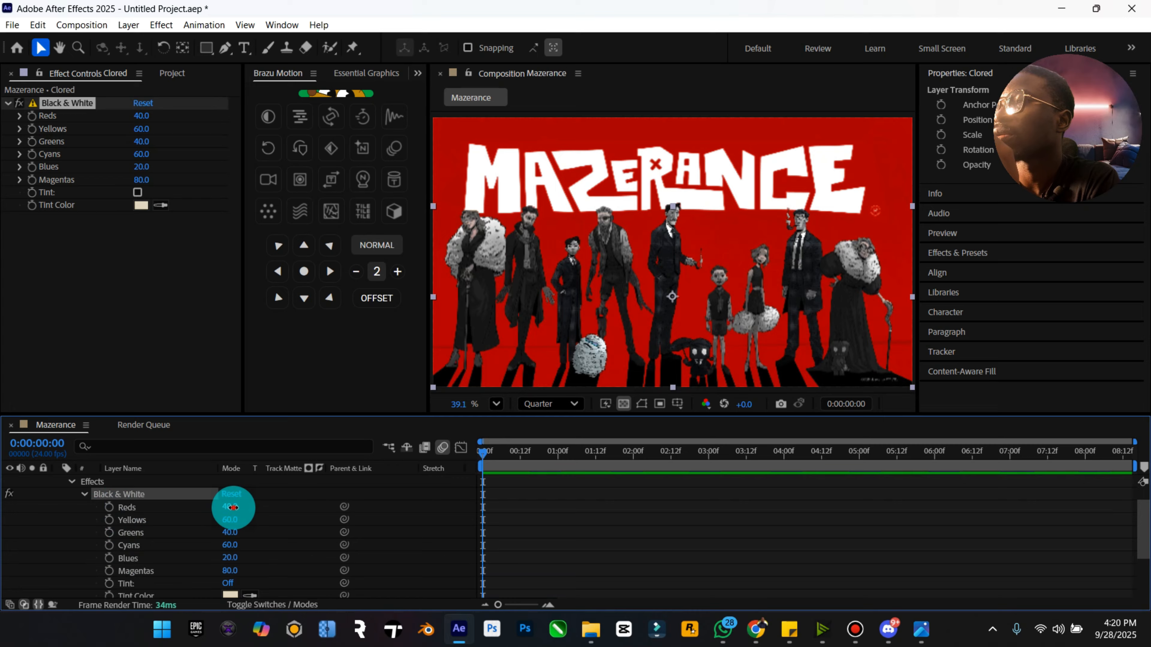
left_click_drag(233, 508, 198, 513)
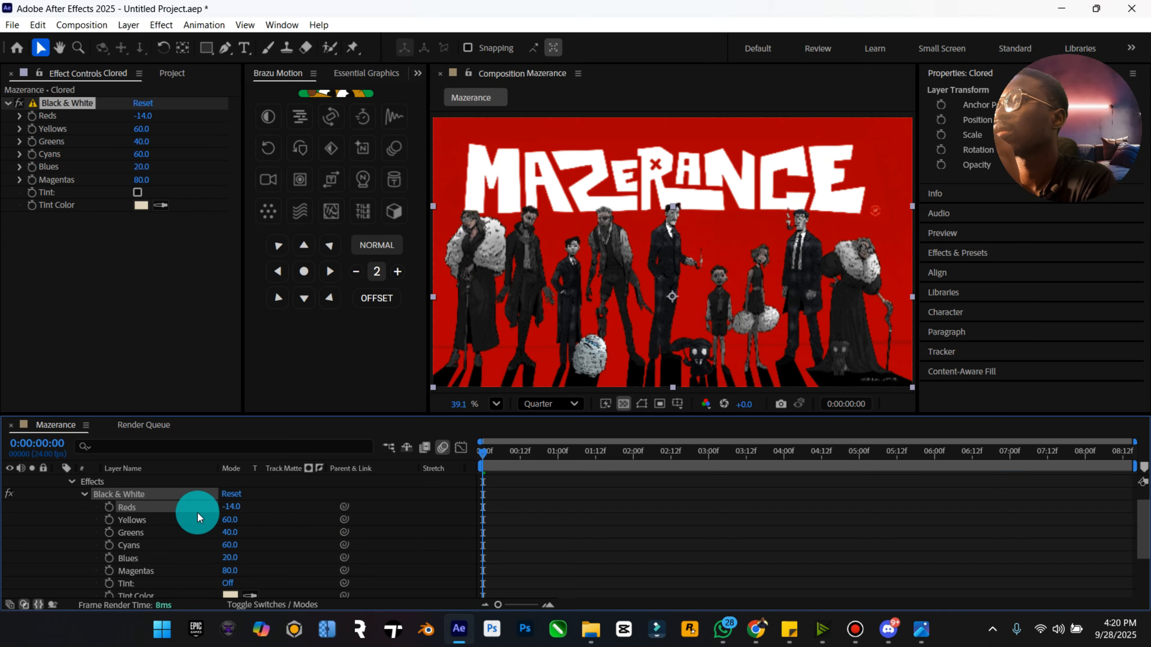
key("ctrl+z")
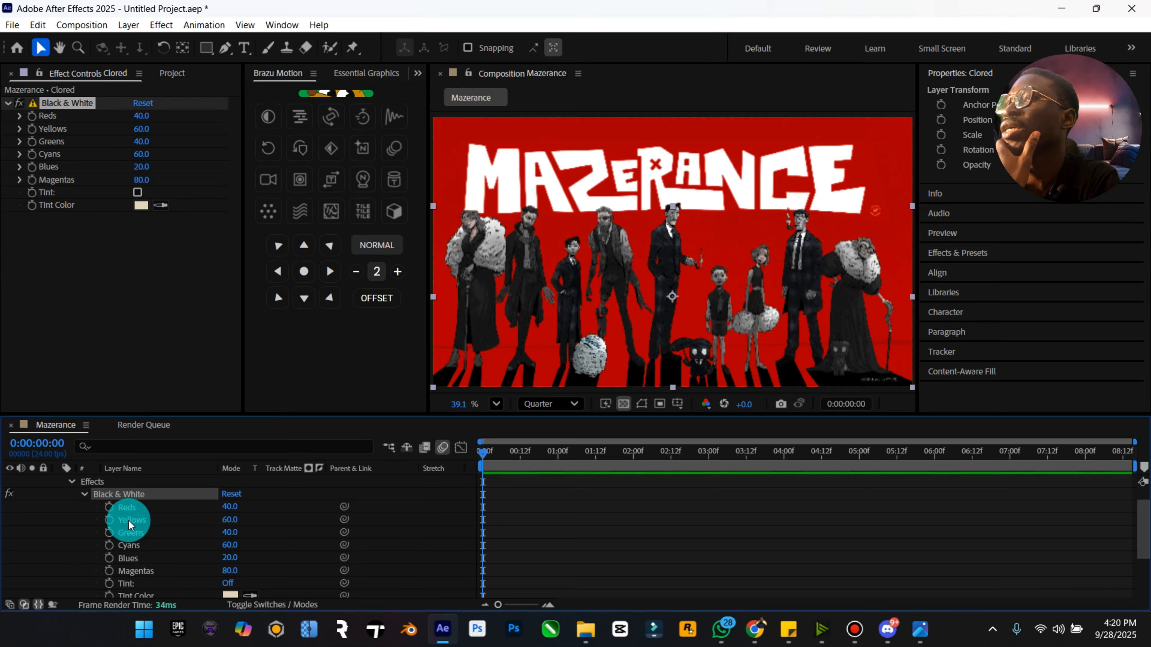
Try the Black & White effect's Tint option on the Clored layer and switch it off again
left_click(143, 192)
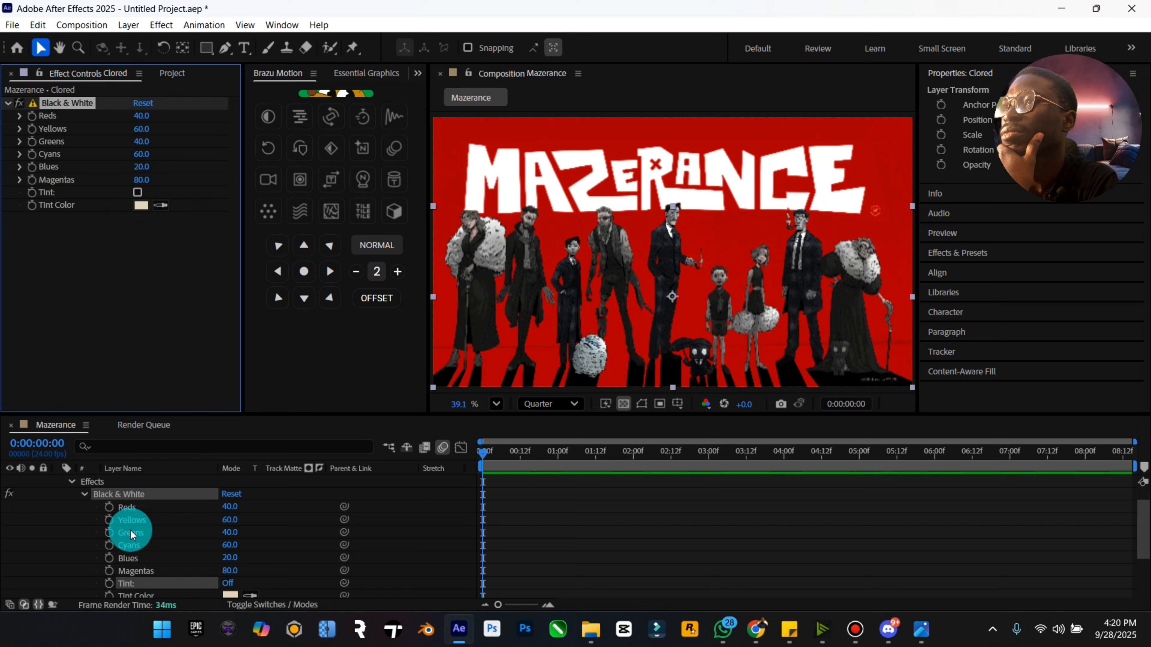
scroll(206, 589, "down", 2)
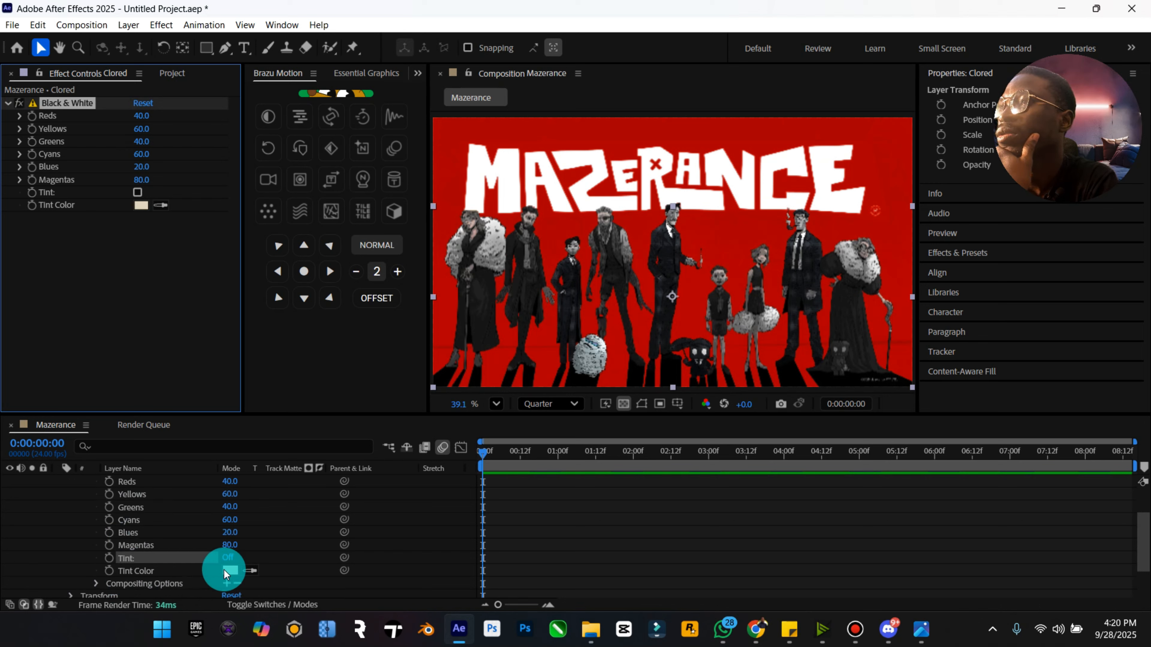
left_click(228, 558)
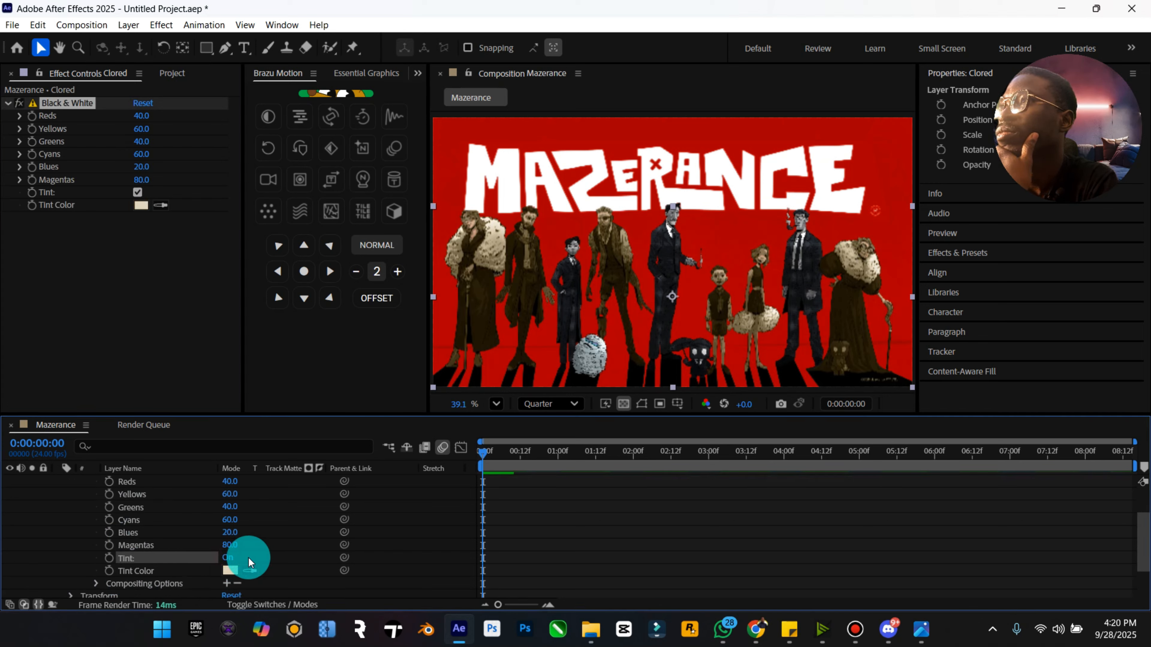
left_click(227, 559)
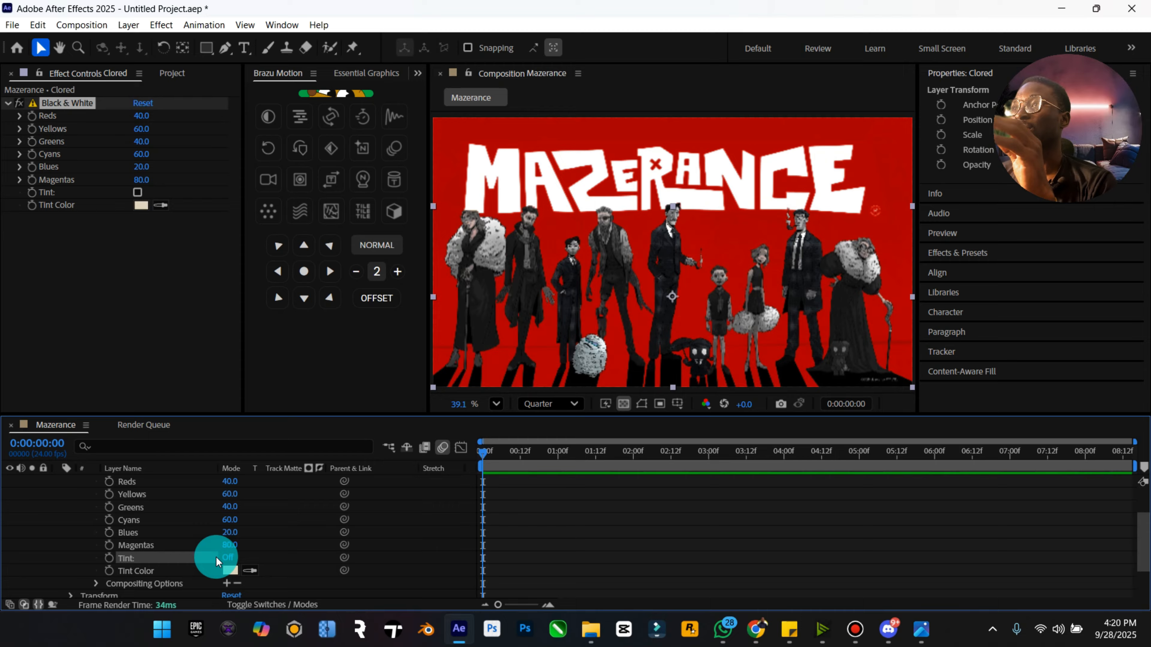
scroll(213, 558, "up", 1)
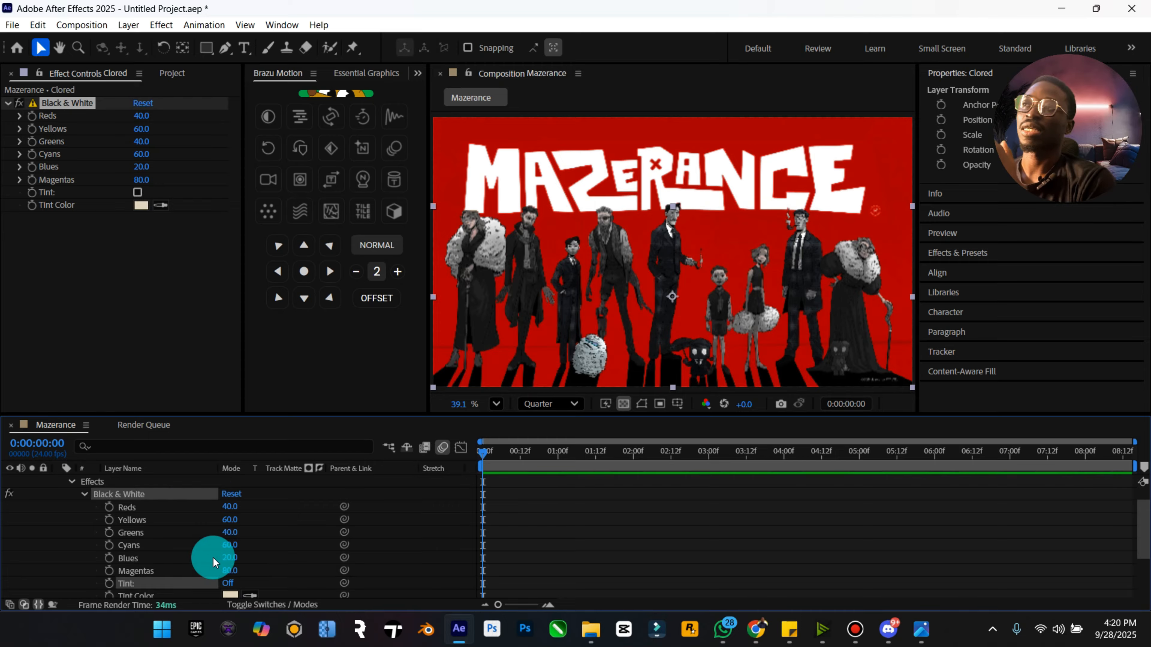
scroll(213, 558, "up", 1)
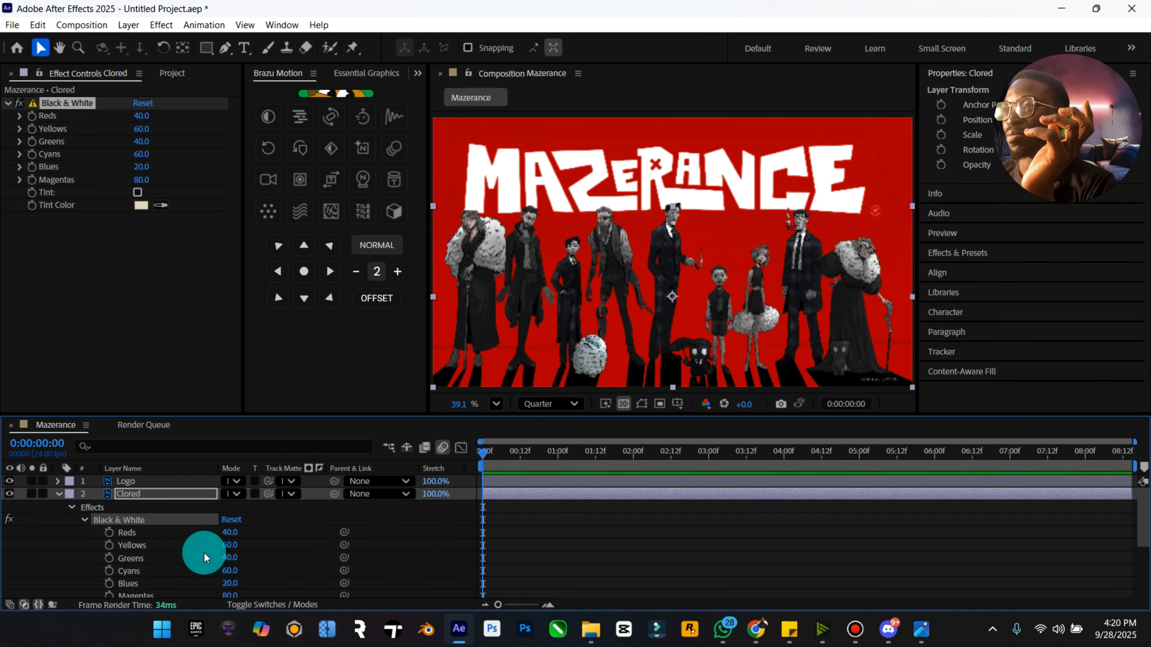
left_click(71, 510)
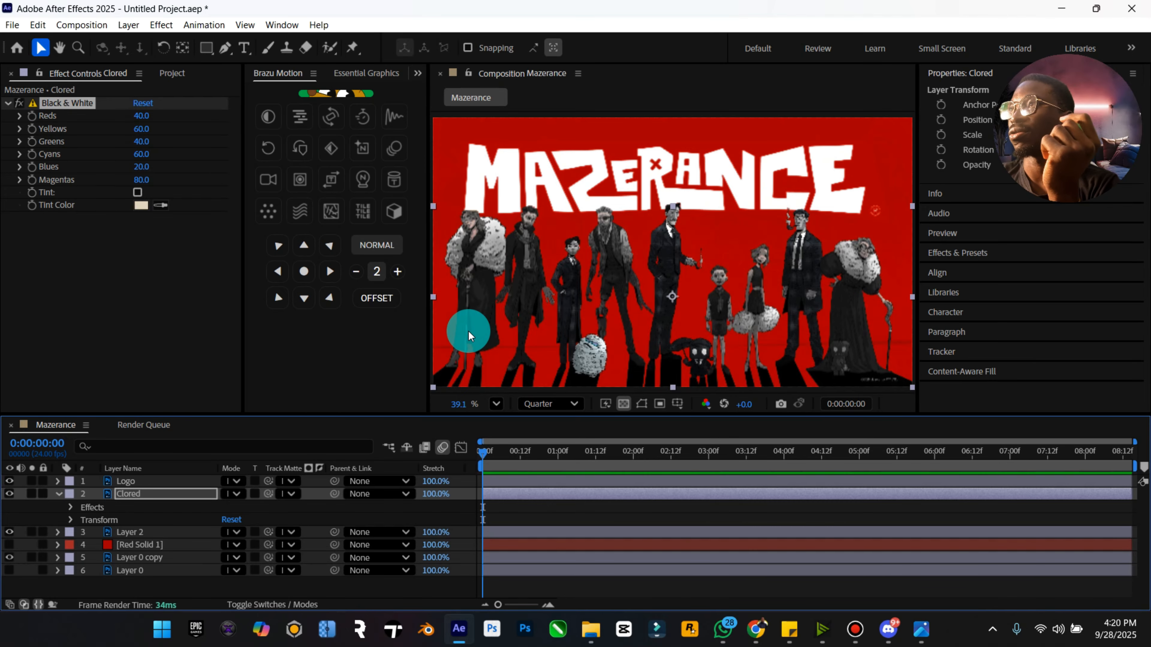
Delete the Black & White effect from the Clored layer and collapse the layer's properties
left_click(108, 104)
key("Home")
key("Delete")
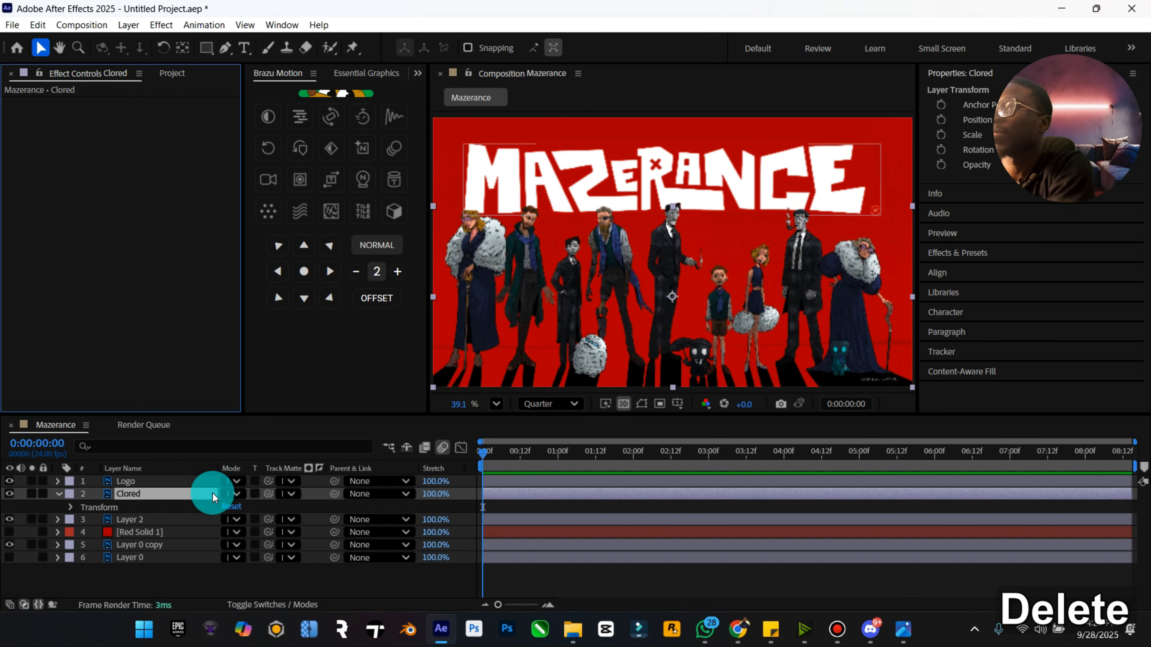
left_click(65, 496)
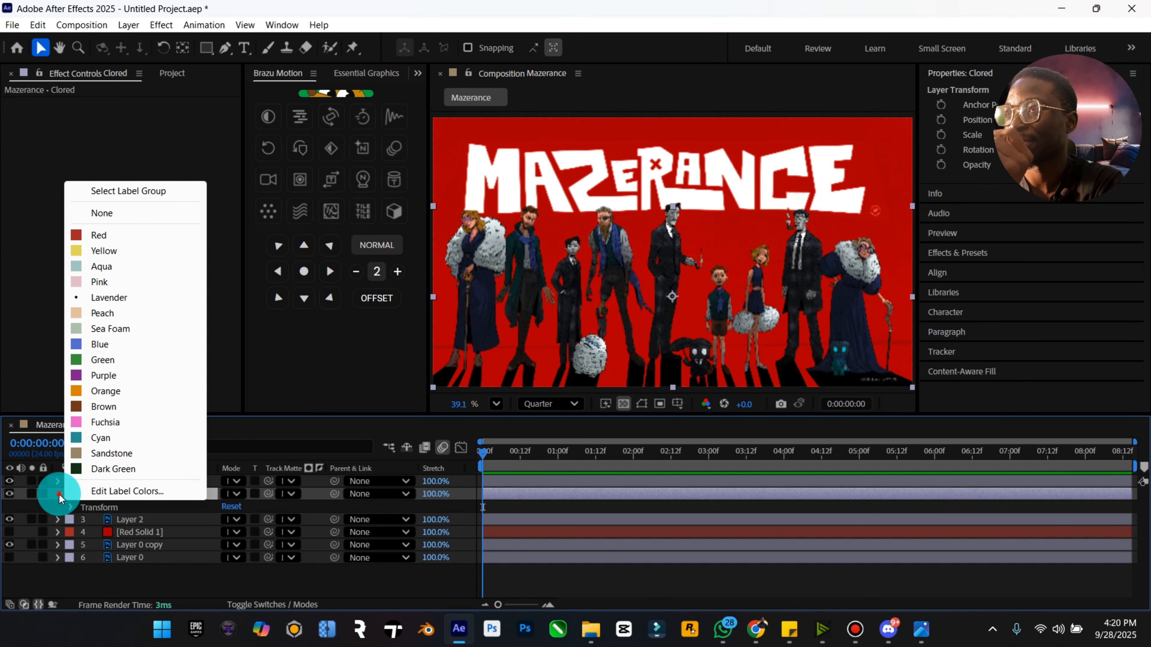
left_click(59, 494)
Compare the full-colour artwork with the Clored layer hidden and shown, leaving the layer visible
left_click(13, 495)
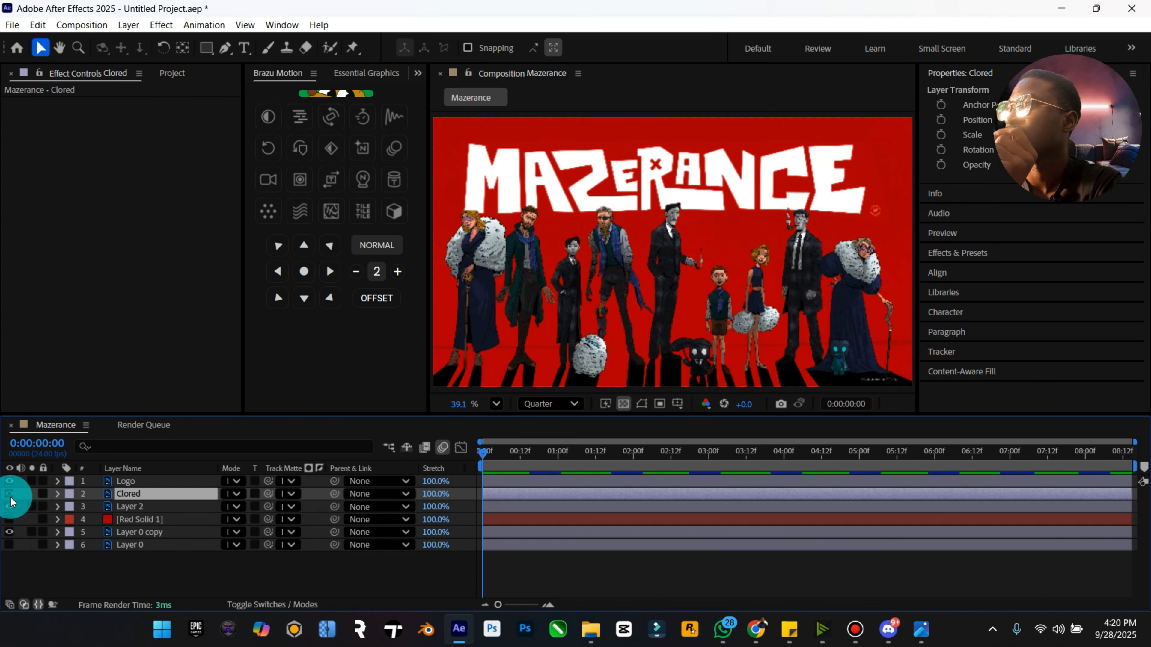
left_click(10, 495)
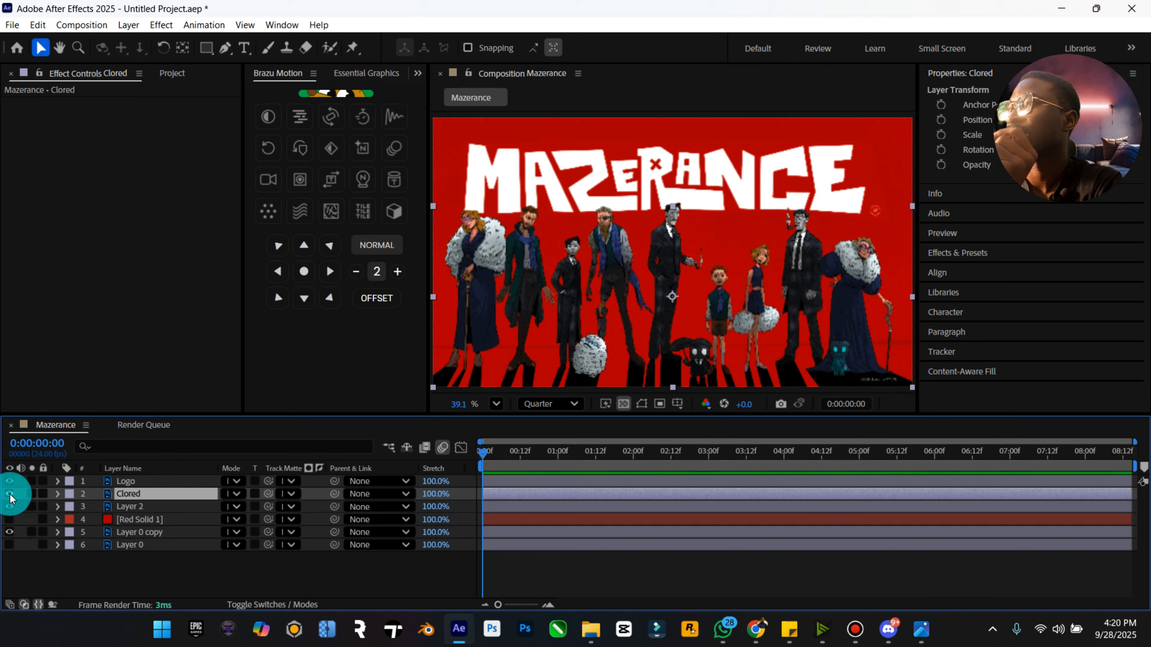
left_click(10, 495)
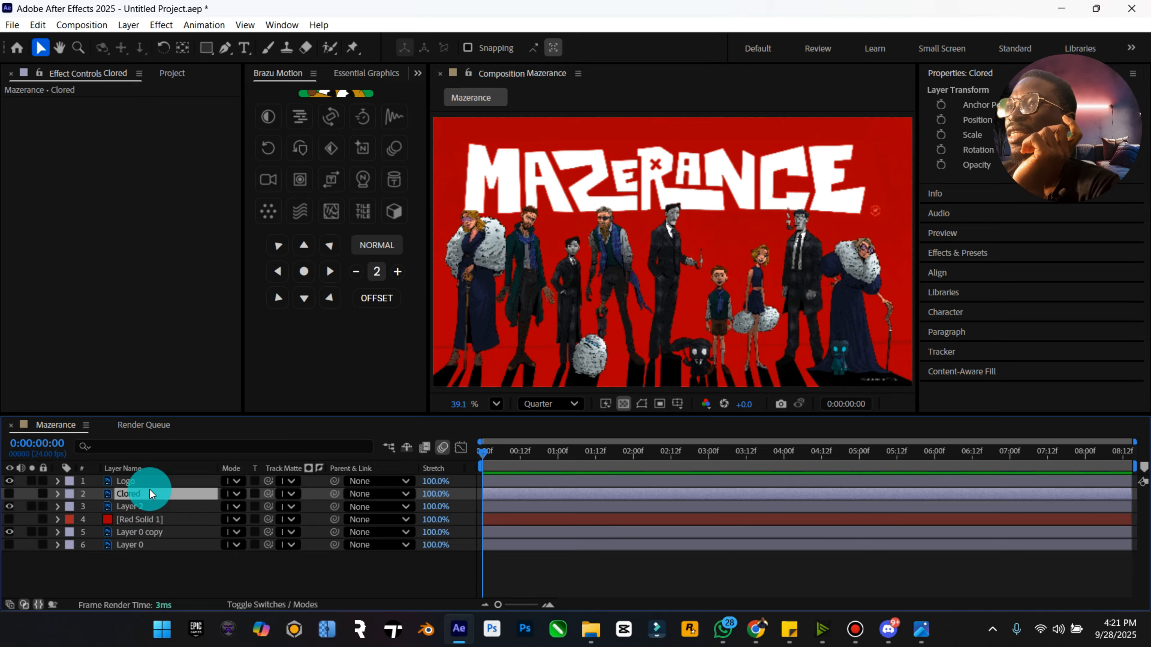
left_click(10, 494)
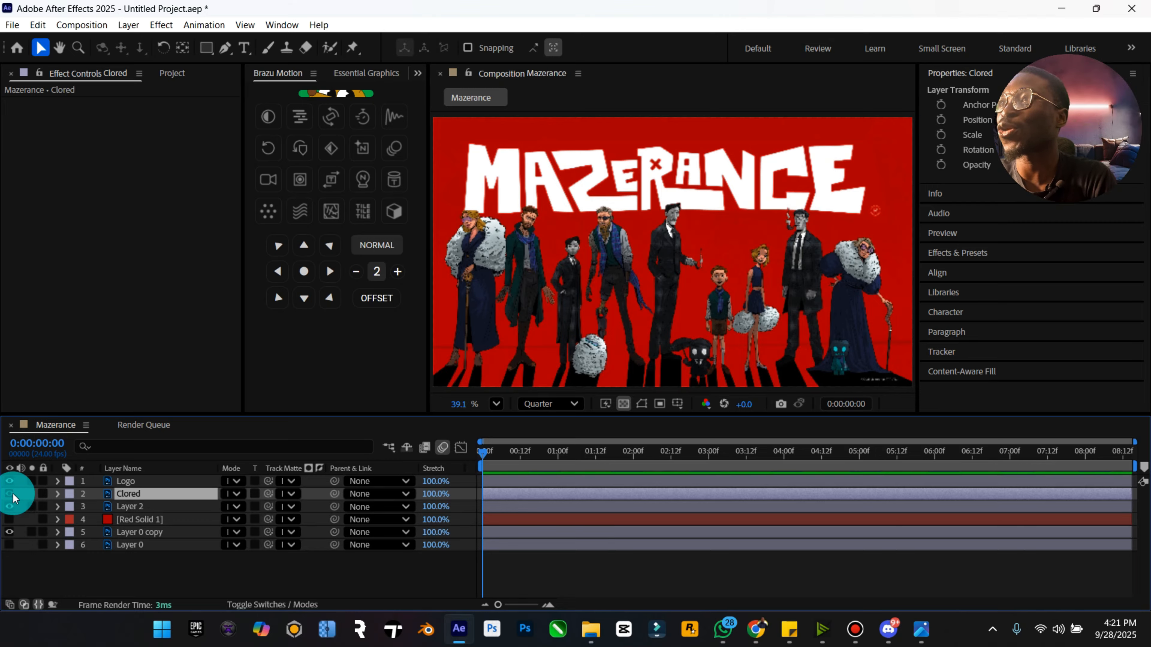
Find the Black & White effect by searching for "bla", reapply it to the Clored layer and collapse its settings
left_click(147, 497)
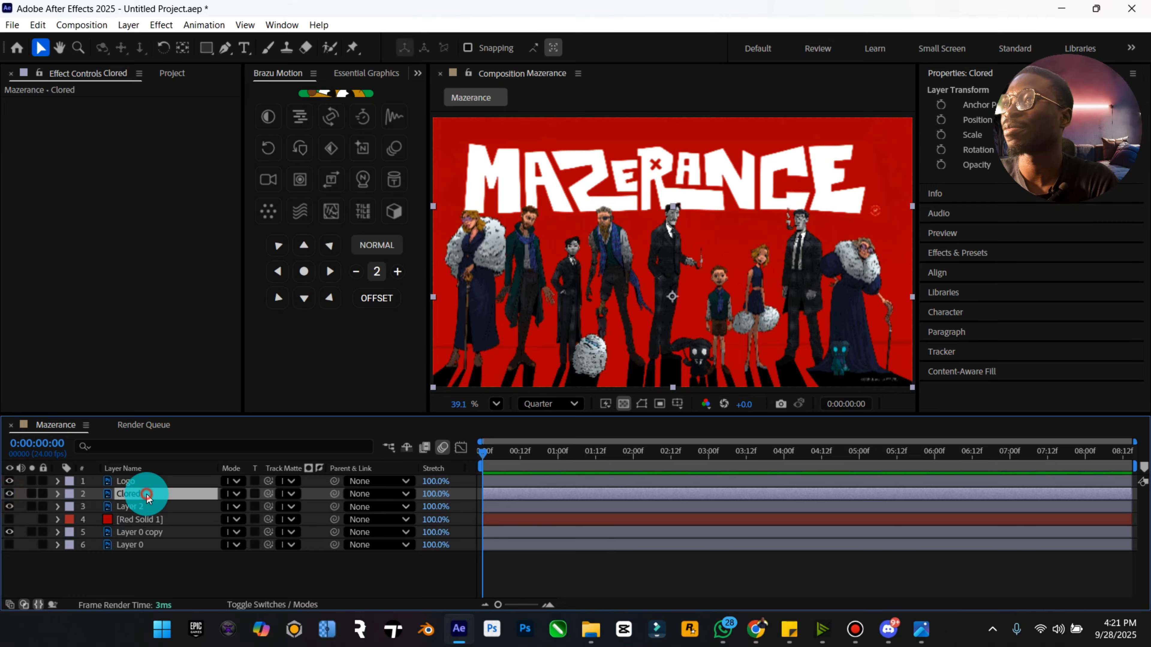
key("ctrl+space")
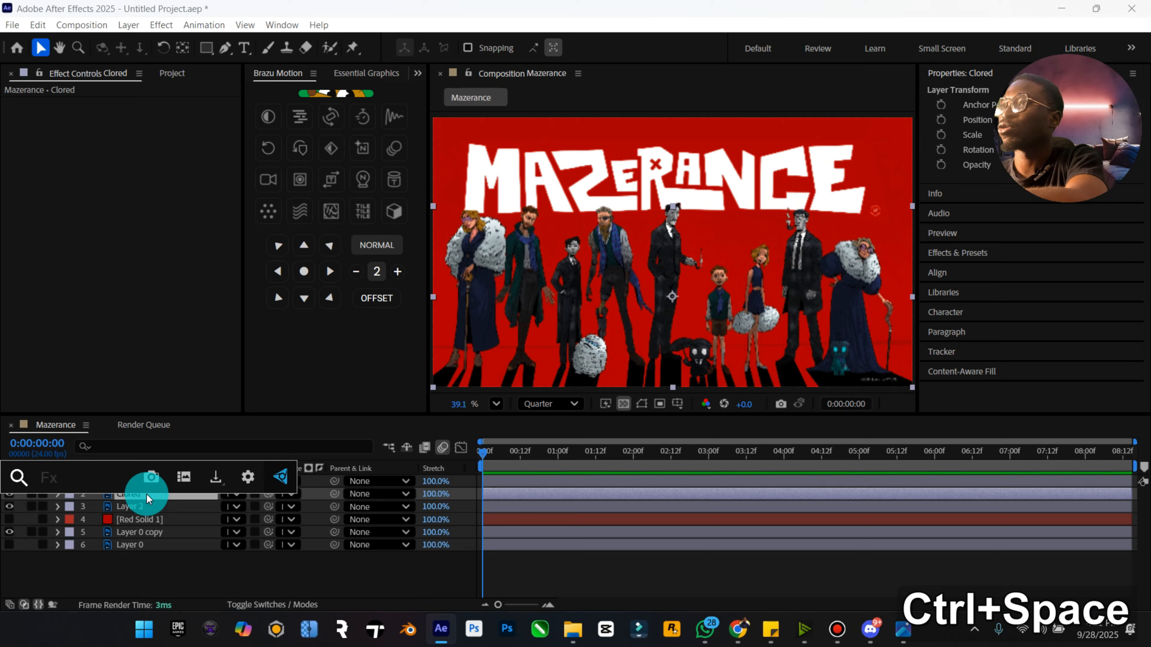
type("bla")
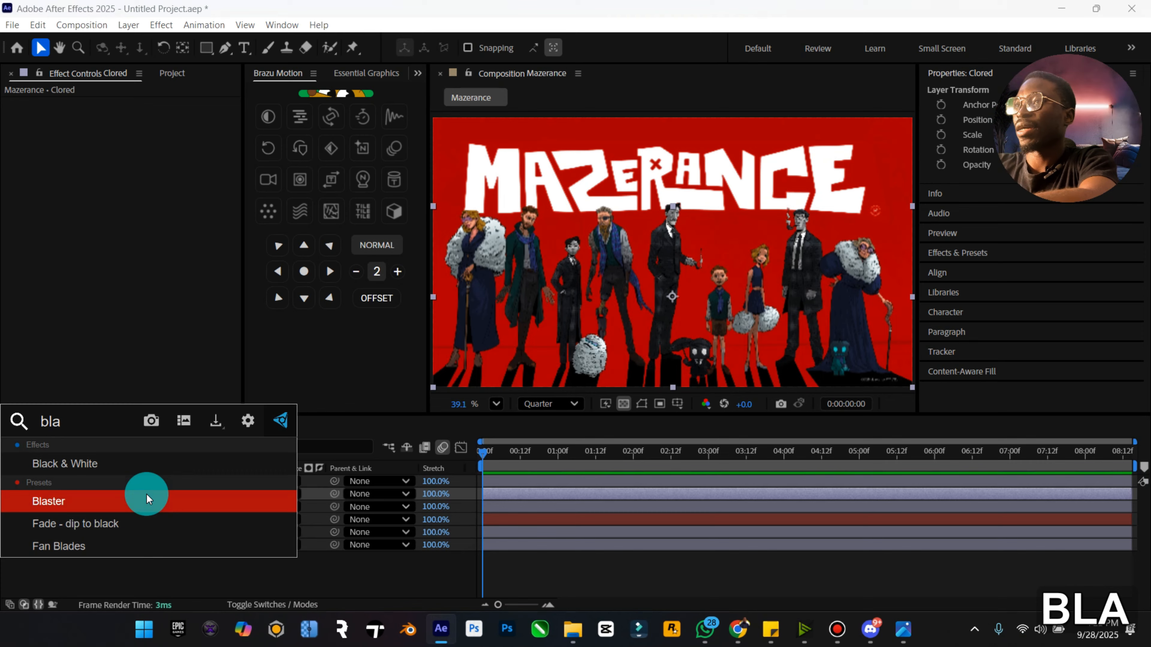
left_click(151, 464)
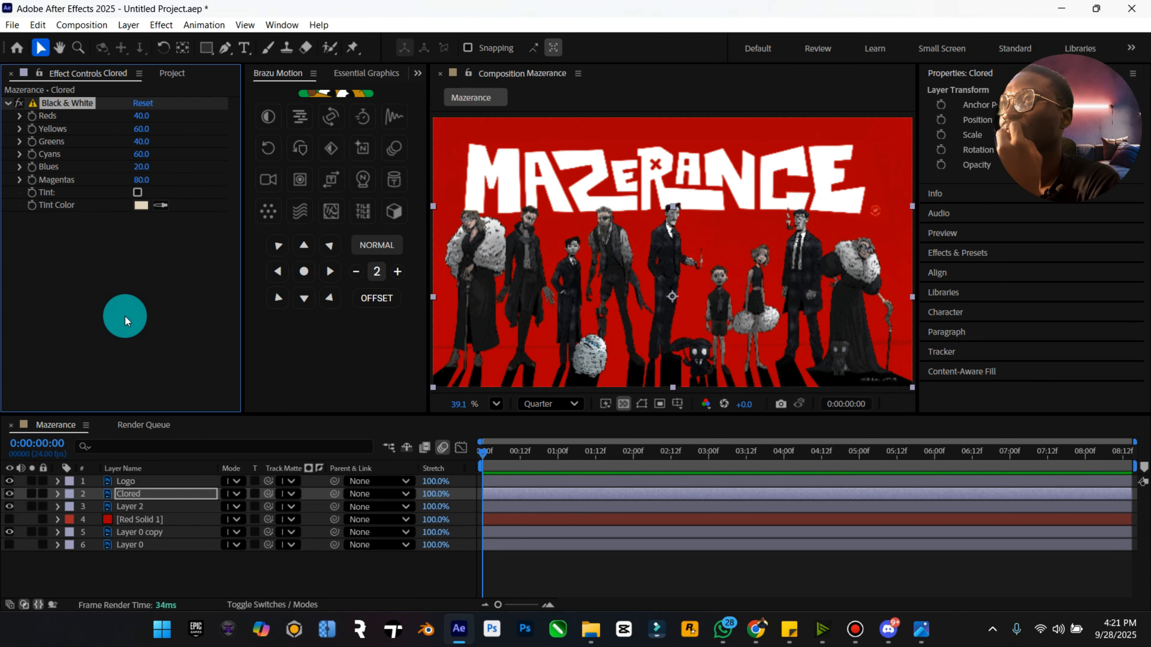
left_click(7, 103)
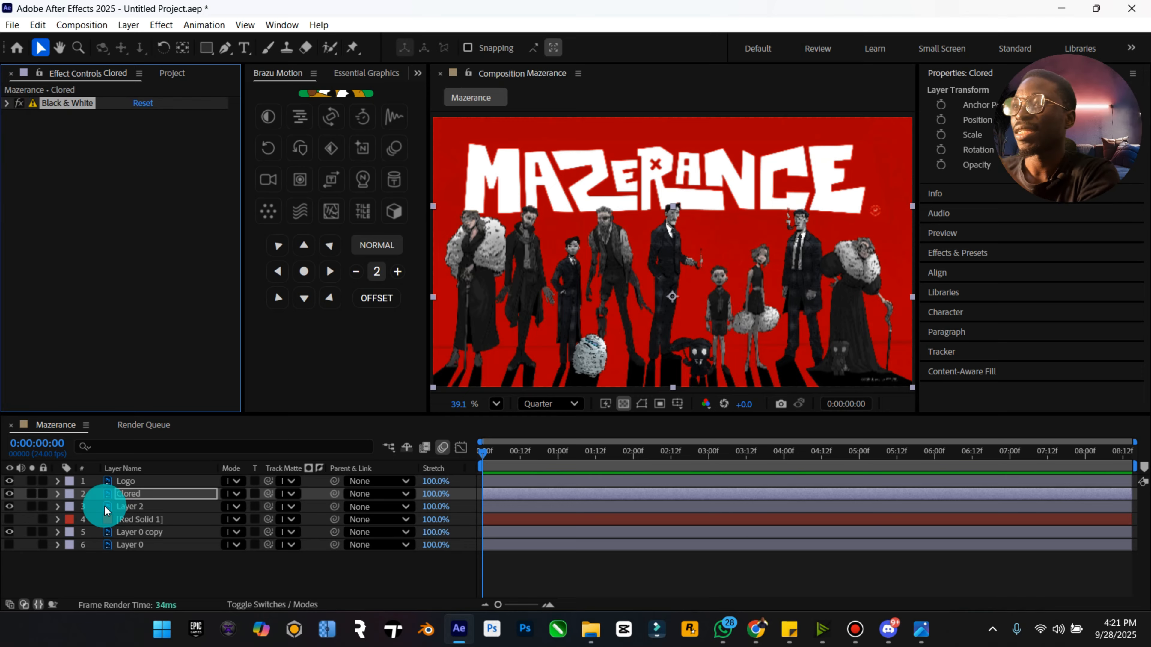
Compare the black-and-white and coloured characters by repeatedly hiding and showing the Clored layer
left_click(10, 493)
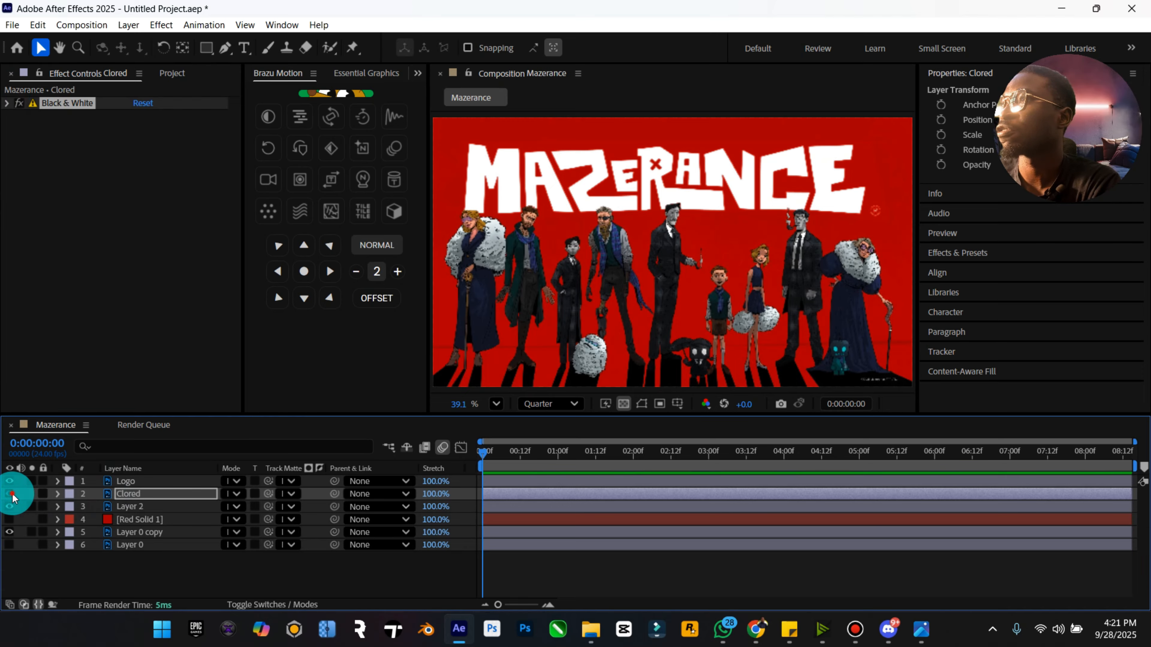
left_click(10, 494)
left_click(10, 493)
left_click(10, 494)
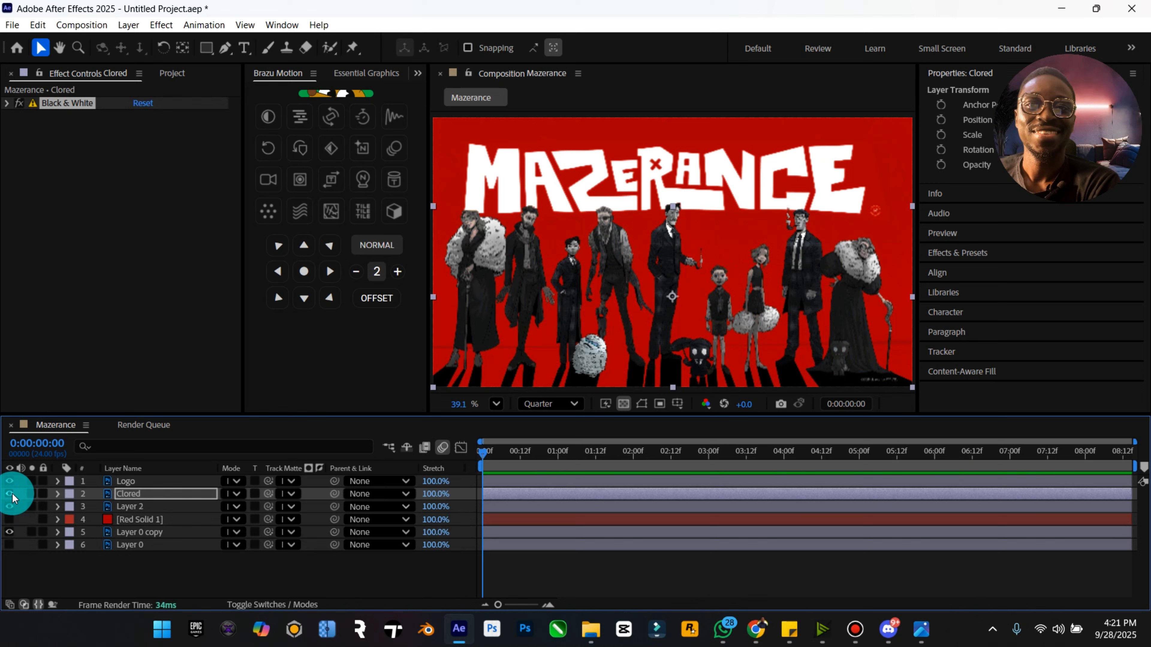
Set the Clored layer's Opacity to 0% and add an Opacity keyframe at 0:00:00:00
left_click(128, 501)
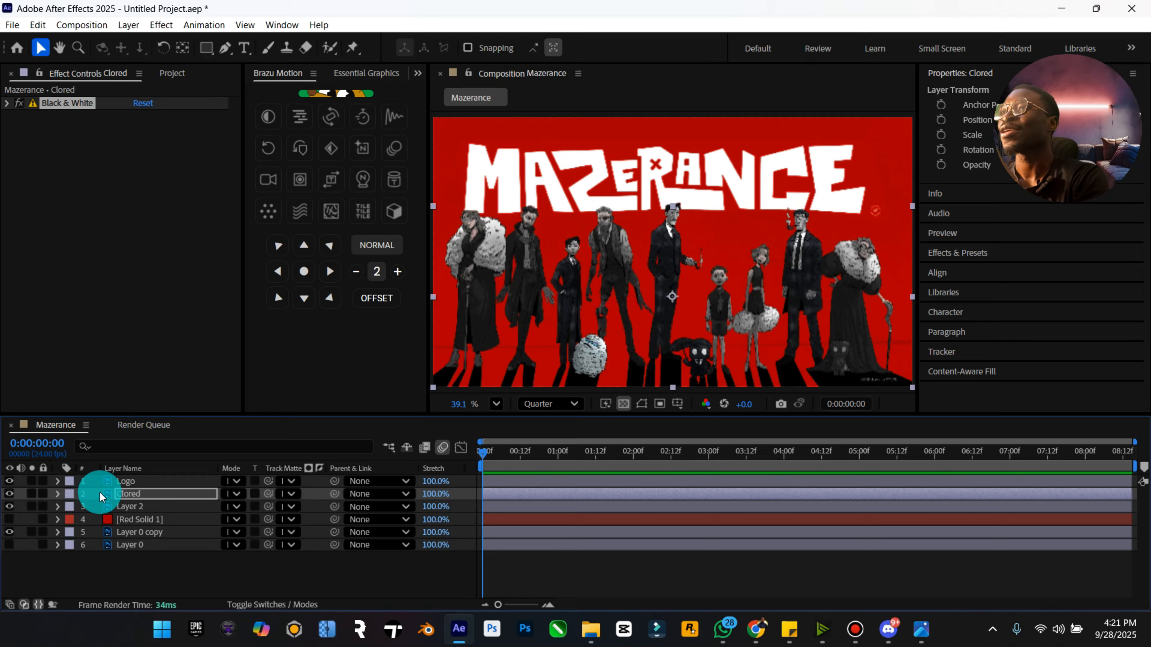
left_click(61, 494)
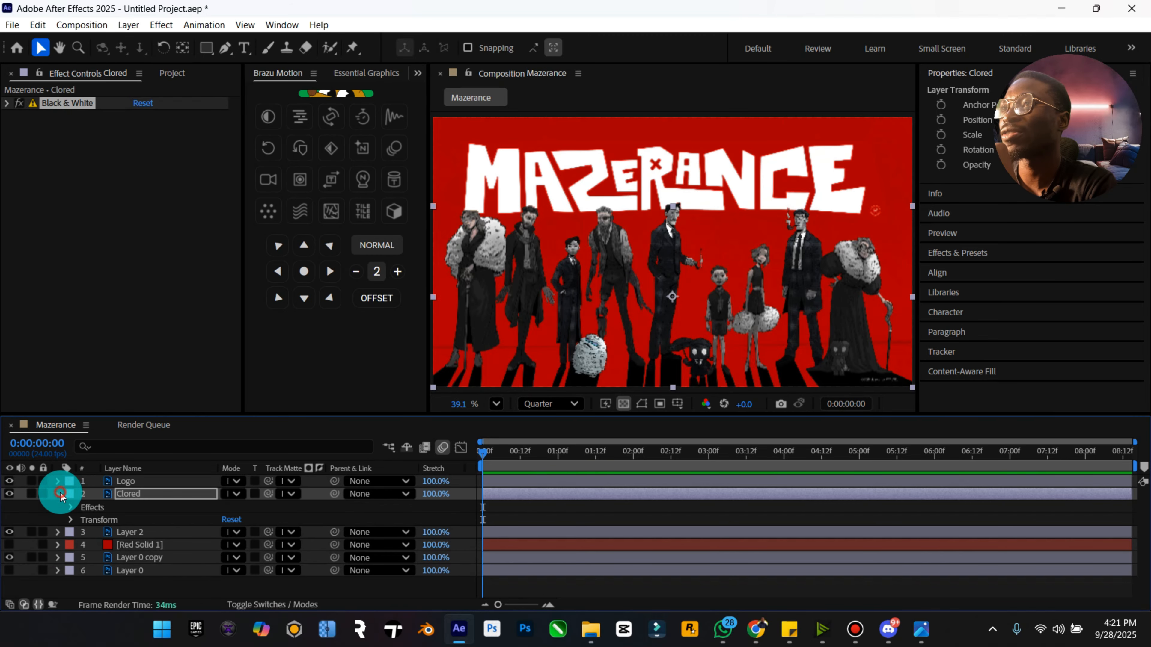
left_click(61, 494)
left_click(128, 494)
key("t")
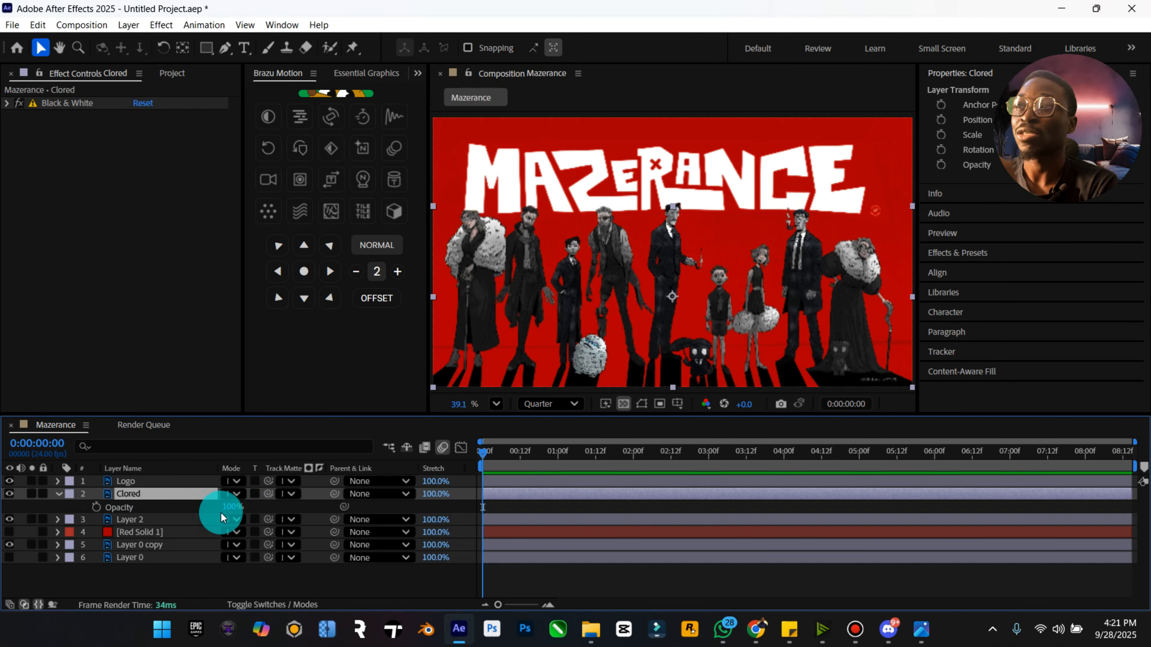
left_click_drag(235, 512, 109, 511)
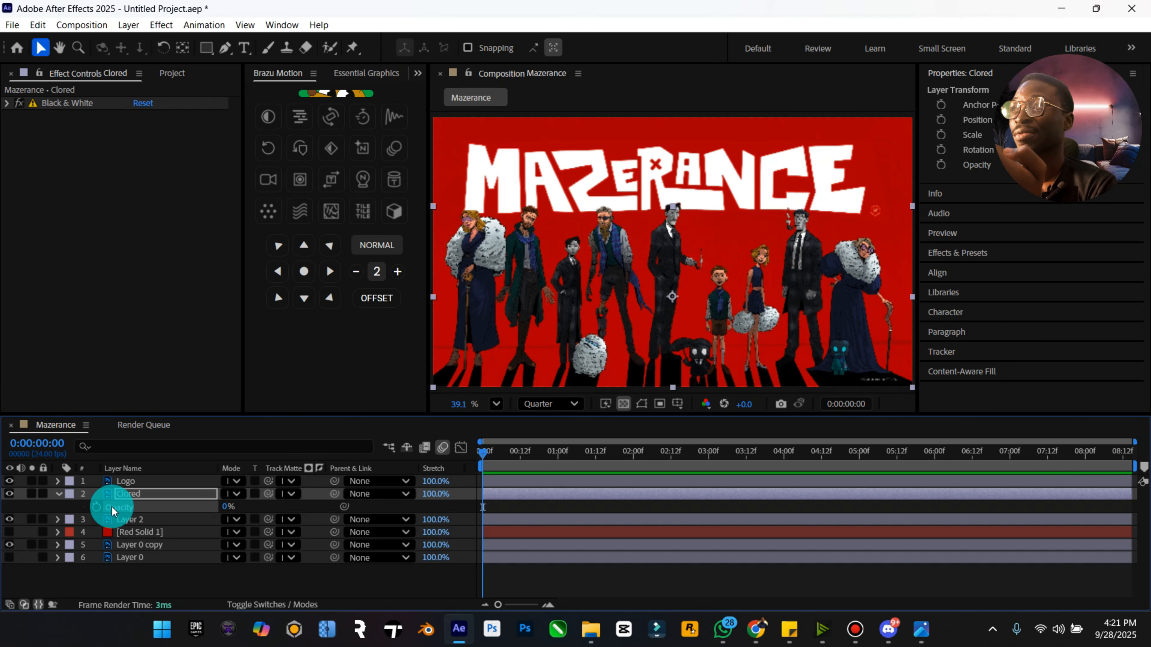
left_click(96, 507)
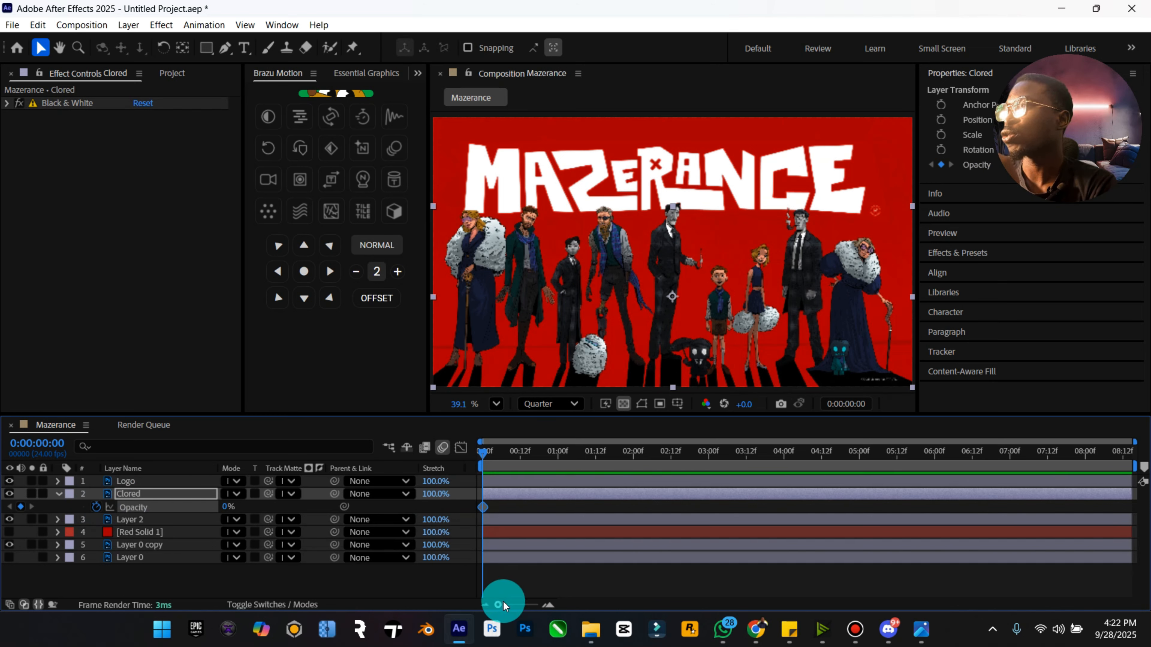
Set the Clored layer's Opacity to 100% at 0:00:00:08 to create a second keyframe
left_click_drag(500, 605, 519, 598)
left_click_drag(486, 453, 533, 457)
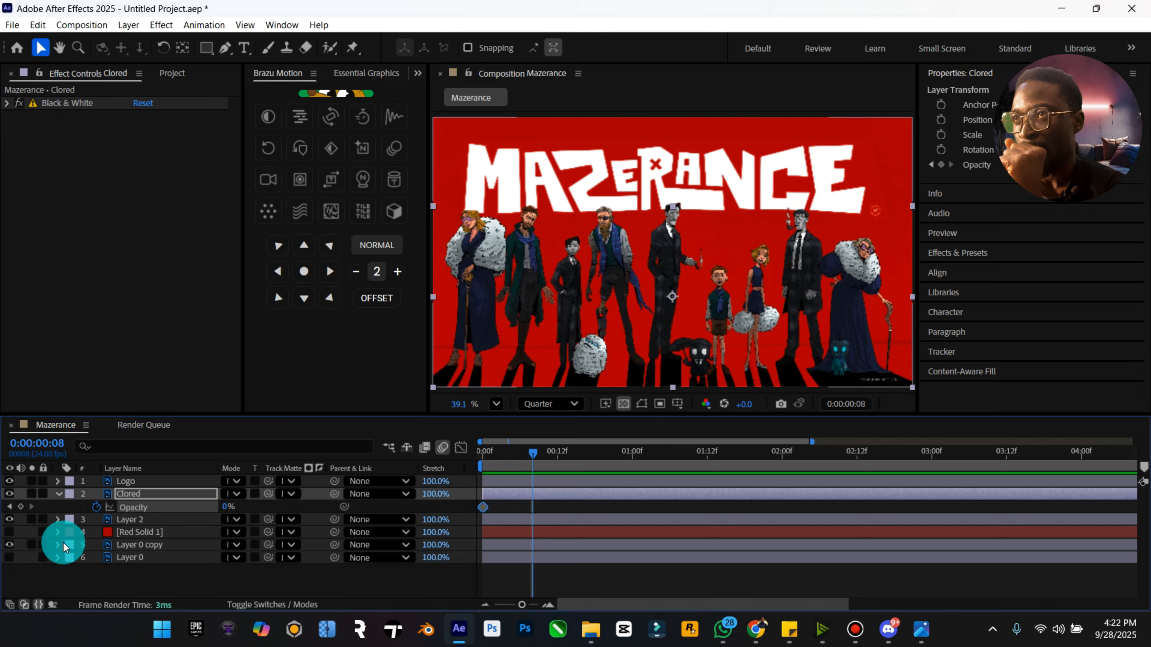
left_click_drag(227, 509, 546, 510)
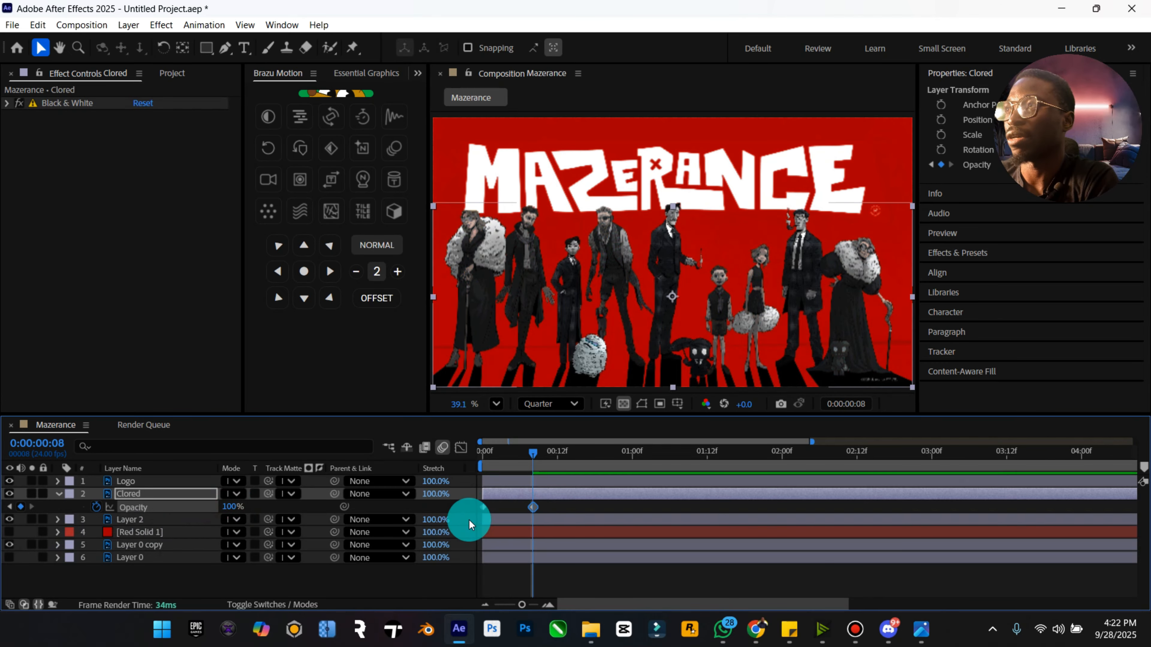
Set the Clored layer's Opacity to 0% at 0:00:00:17 to create a third keyframe
left_click_drag(561, 508, 473, 493)
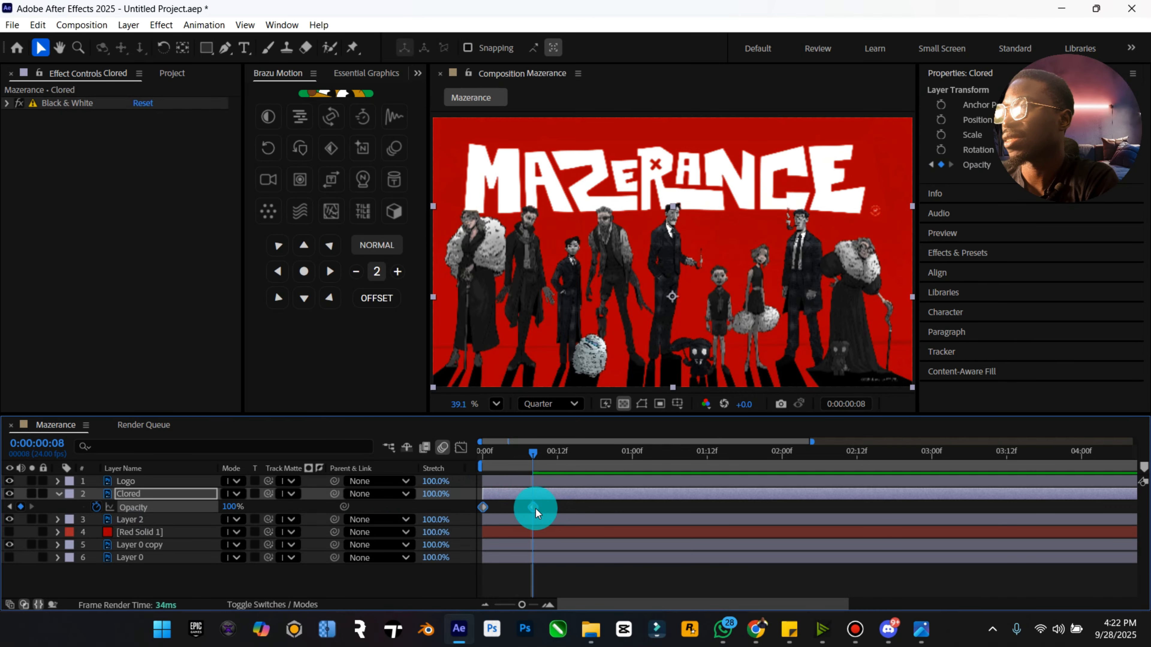
left_click(570, 499)
left_click_drag(534, 452, 590, 453)
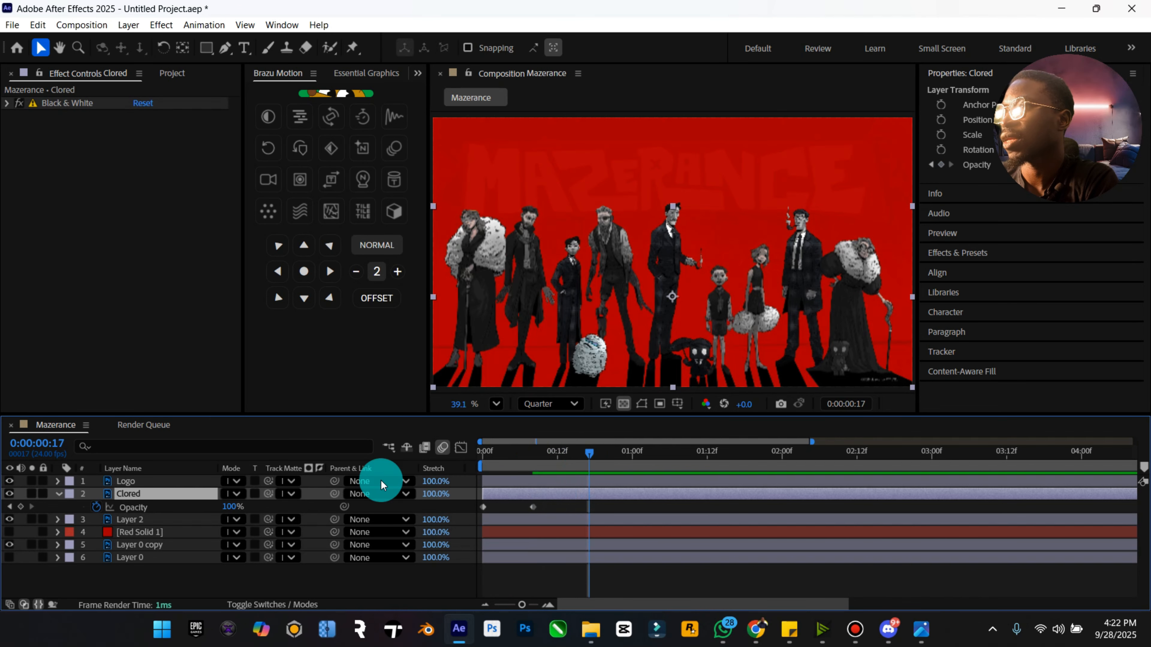
left_click_drag(238, 516, 89, 512)
left_click(589, 508)
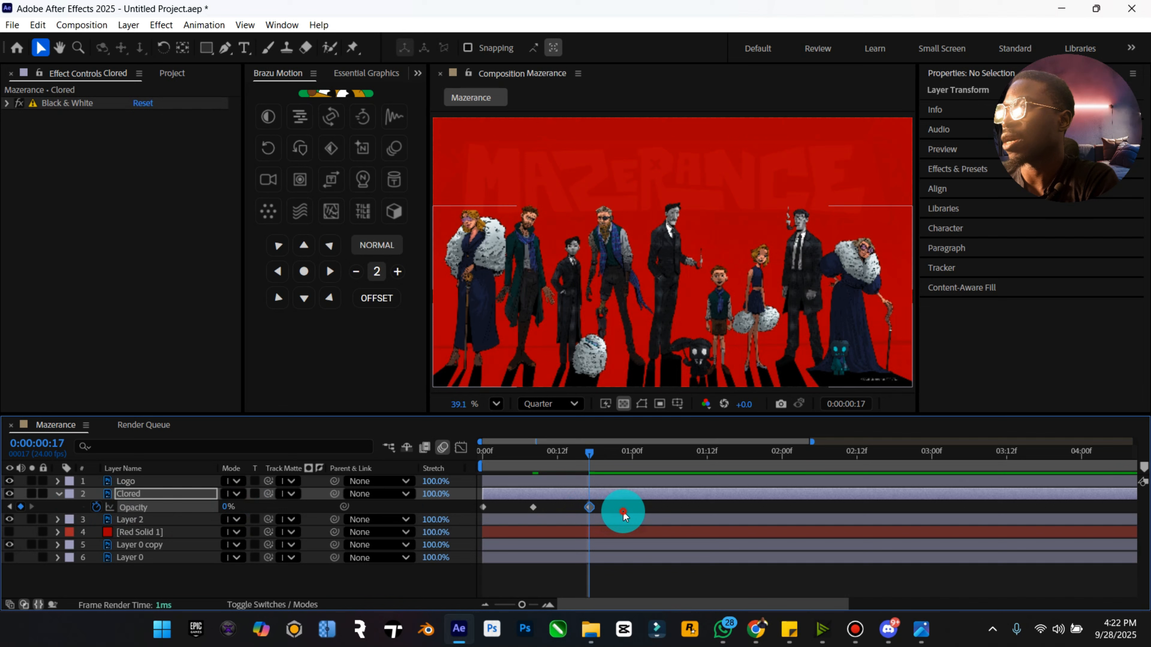
Apply Easy Ease to all three Opacity keyframes of the Clored layer and collapse the layer
left_click_drag(624, 513, 467, 497)
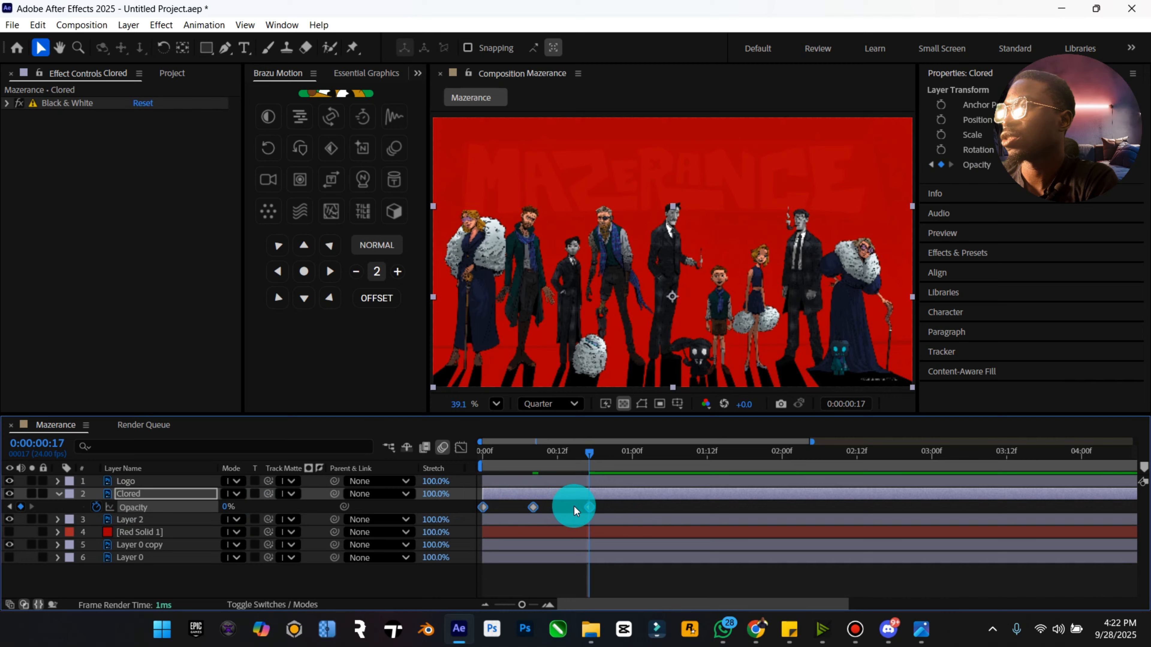
right_click(590, 508)
mouse_move(710, 497)
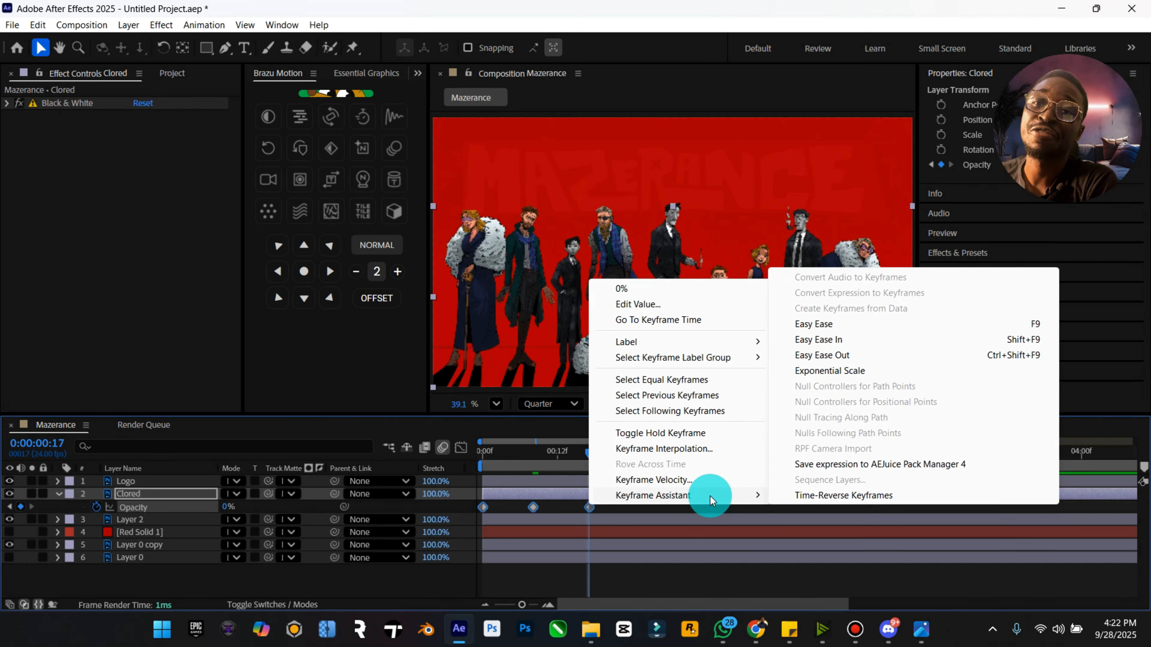
left_click(823, 330)
left_click(58, 494)
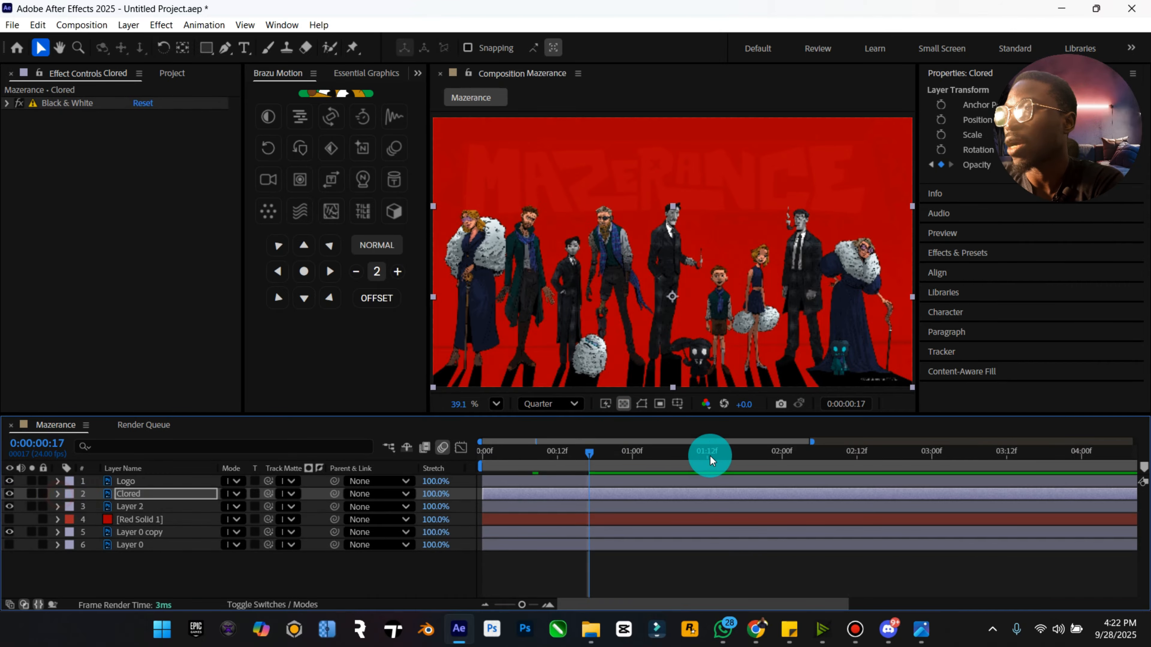
Preview the characters' eased black-and-white fade from the start of the composition
left_click_drag(593, 456, 451, 459)
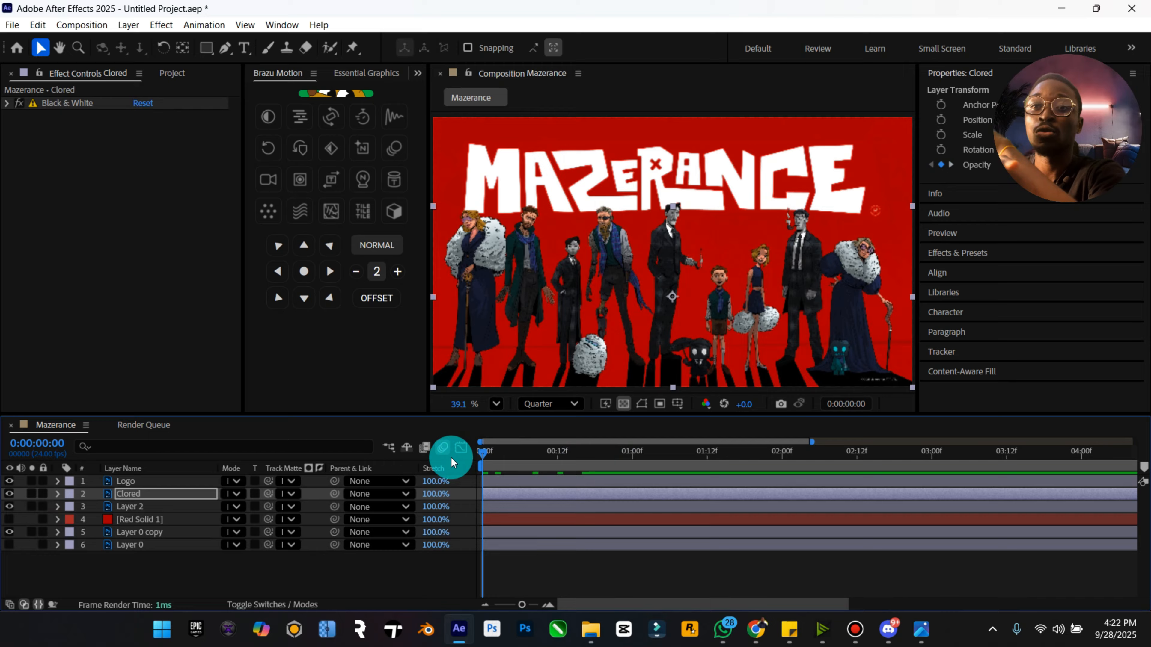
key("space")
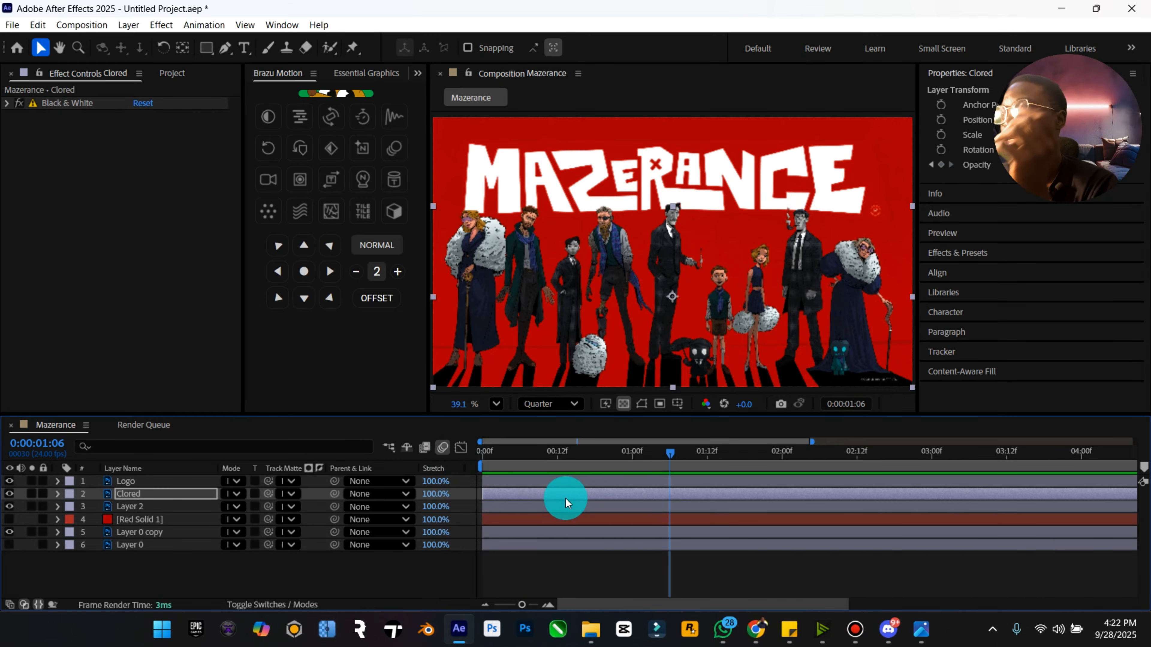
key("space")
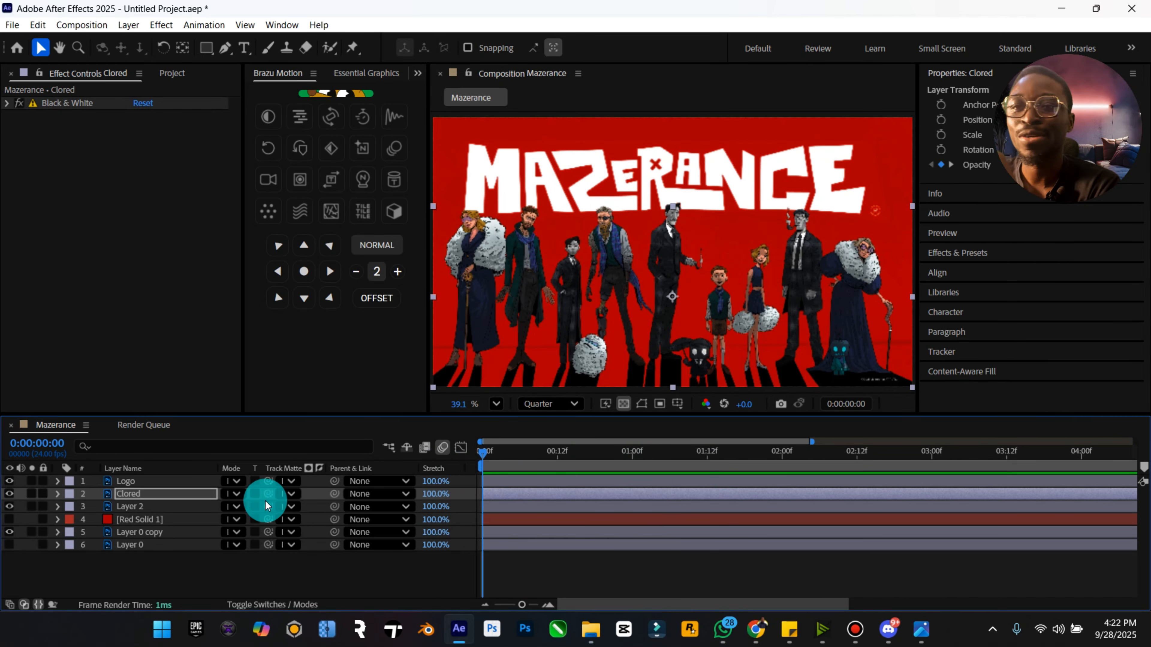
Reveal the Clored layer's Opacity keyframes, select them all and apply Brazu Motion's Loop Out
left_click(56, 494)
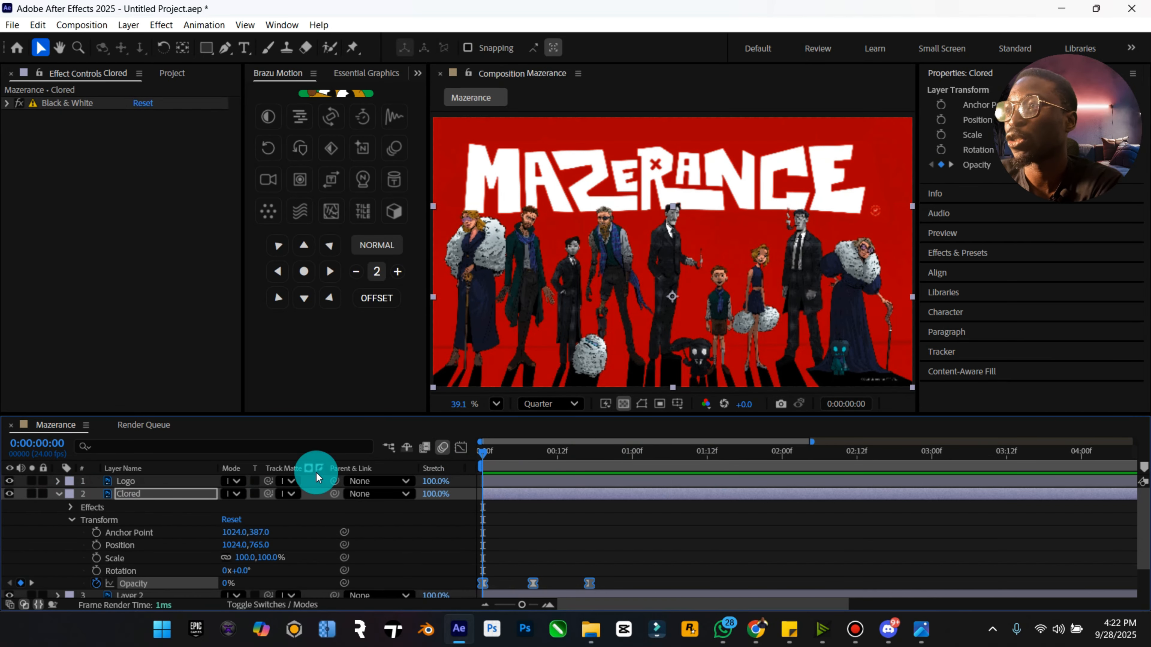
left_click(57, 494)
key("u")
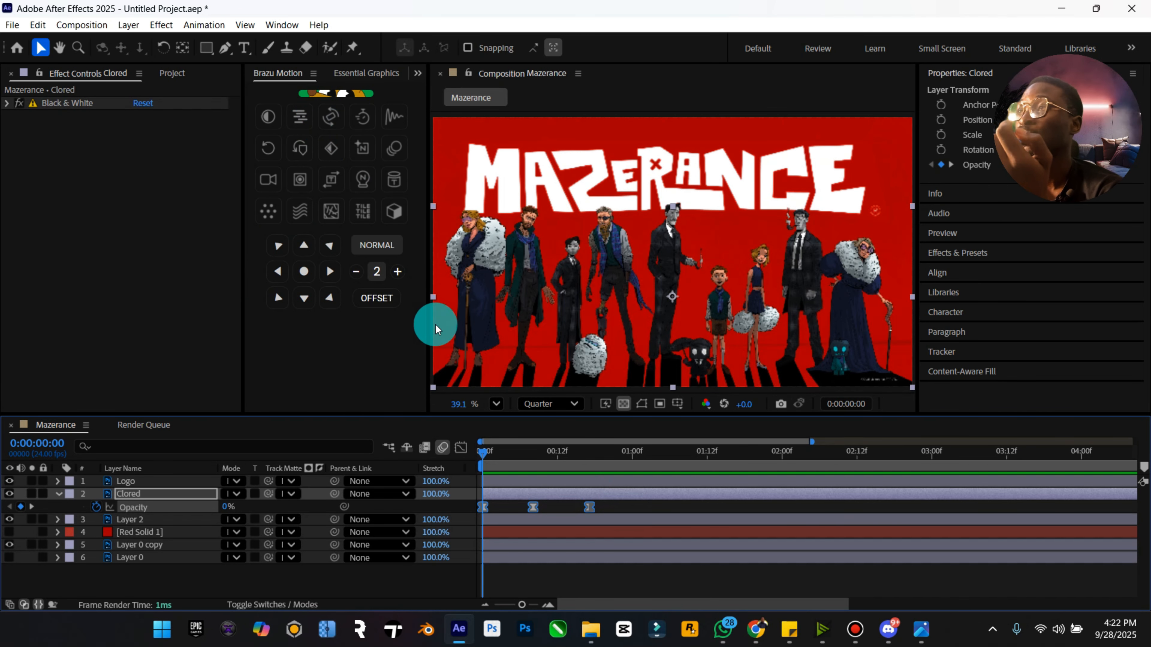
left_click_drag(635, 514, 469, 483)
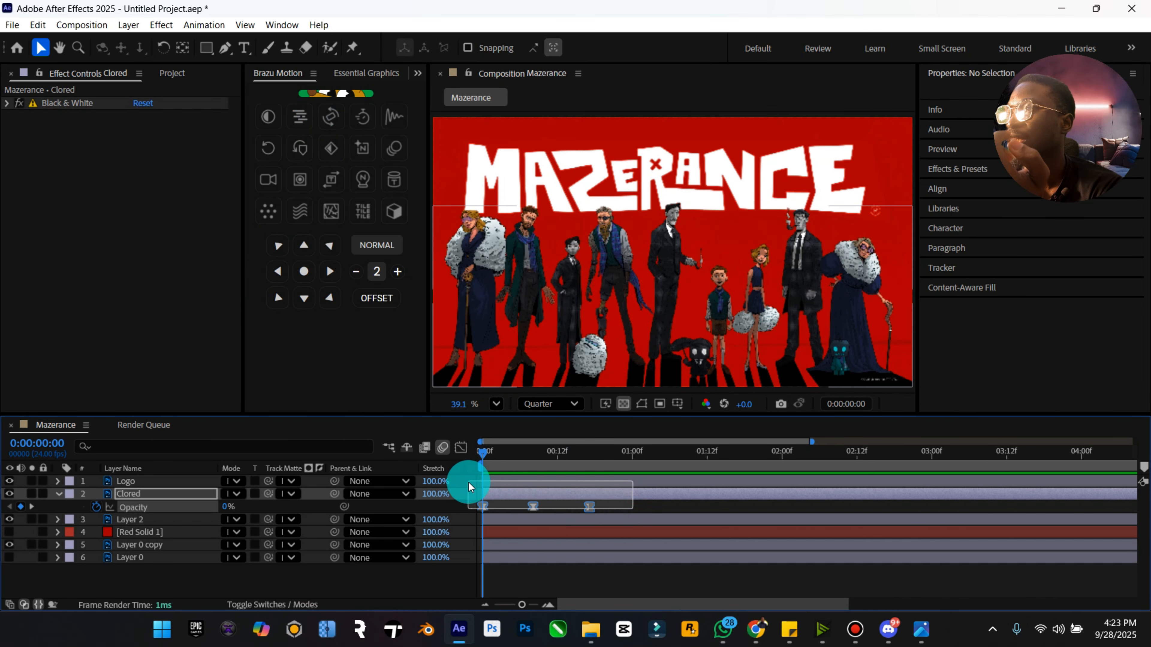
left_click(326, 157)
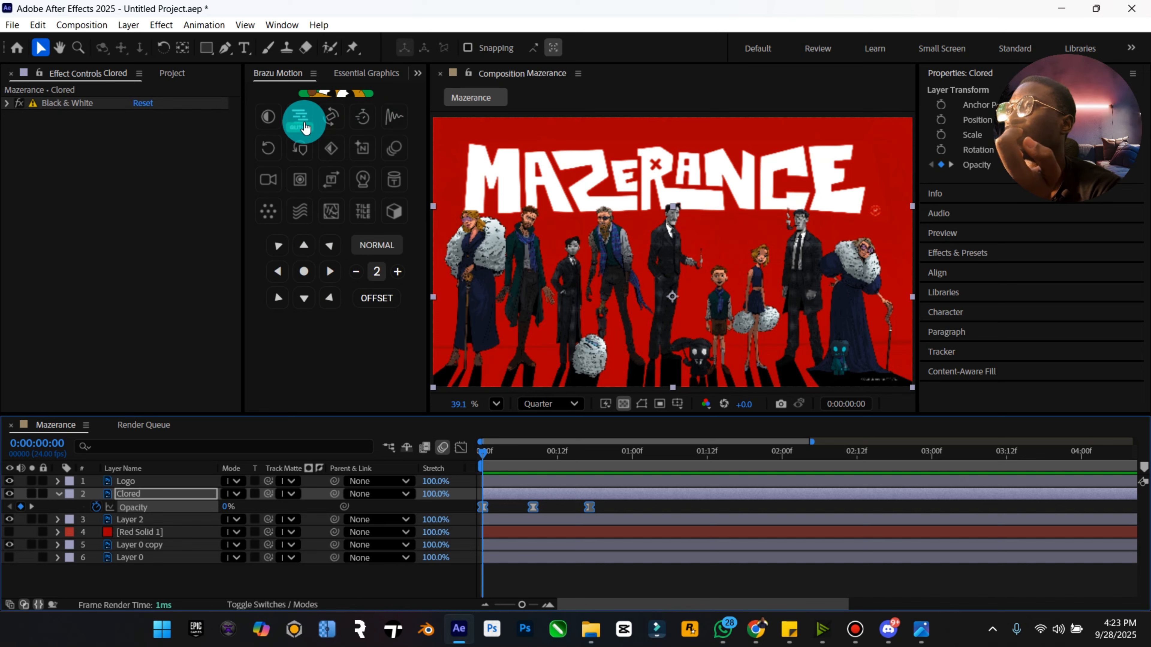
left_click(277, 153)
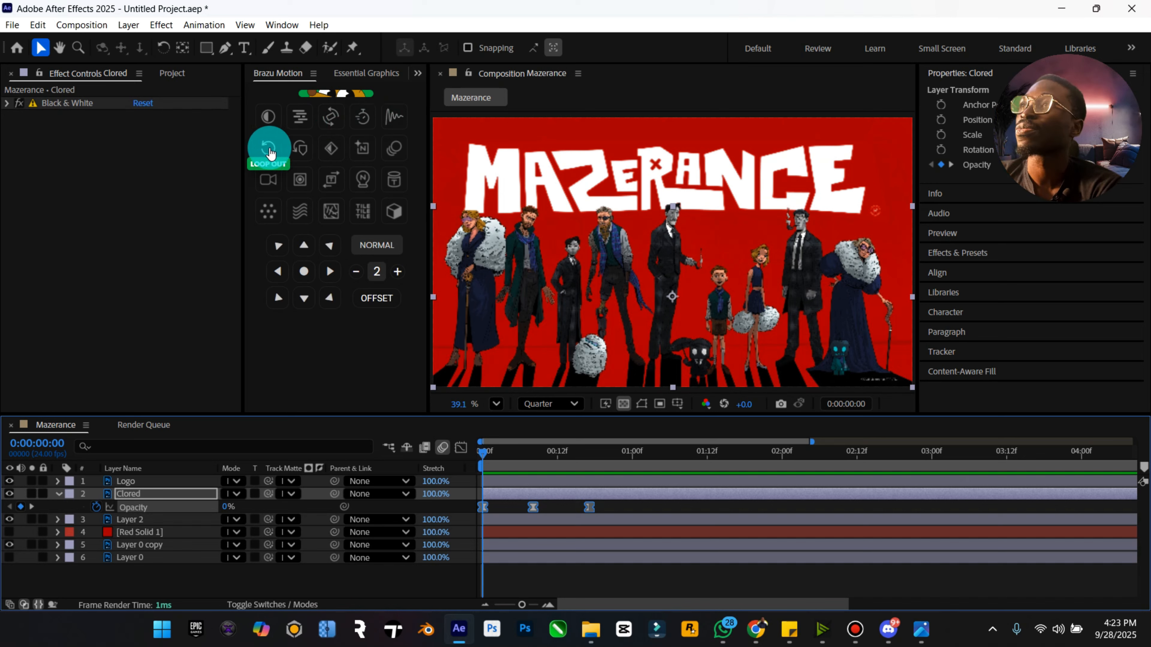
Try the Continue mode for the Clored layer's Opacity loop and preview the animation
left_click(117, 108)
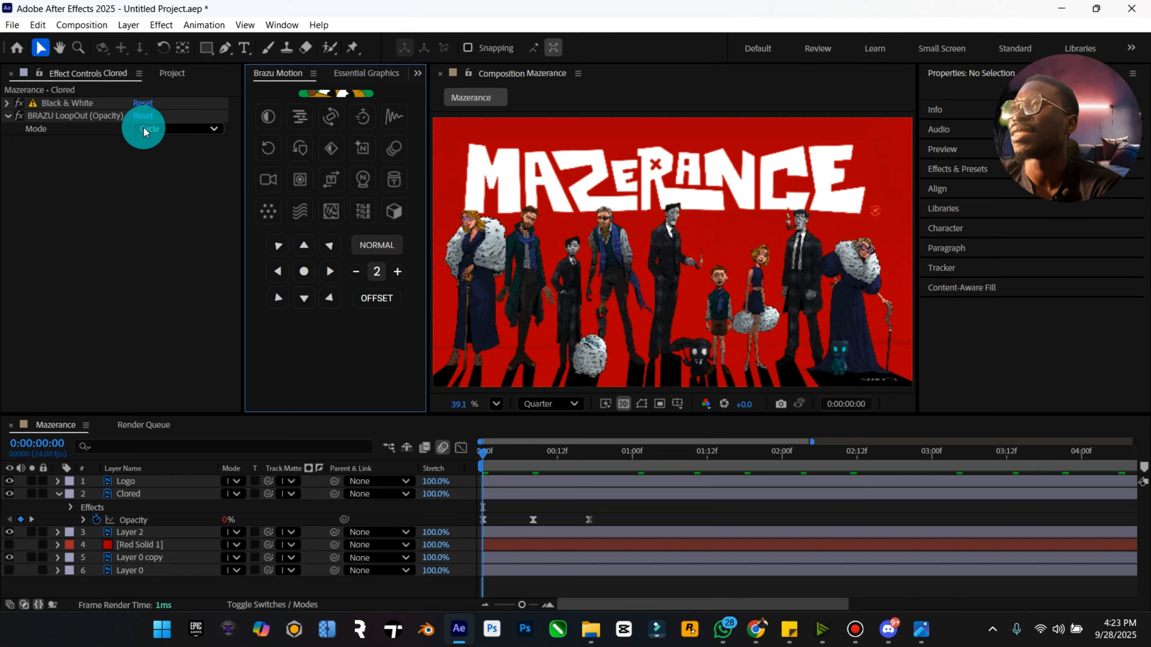
left_click(174, 128)
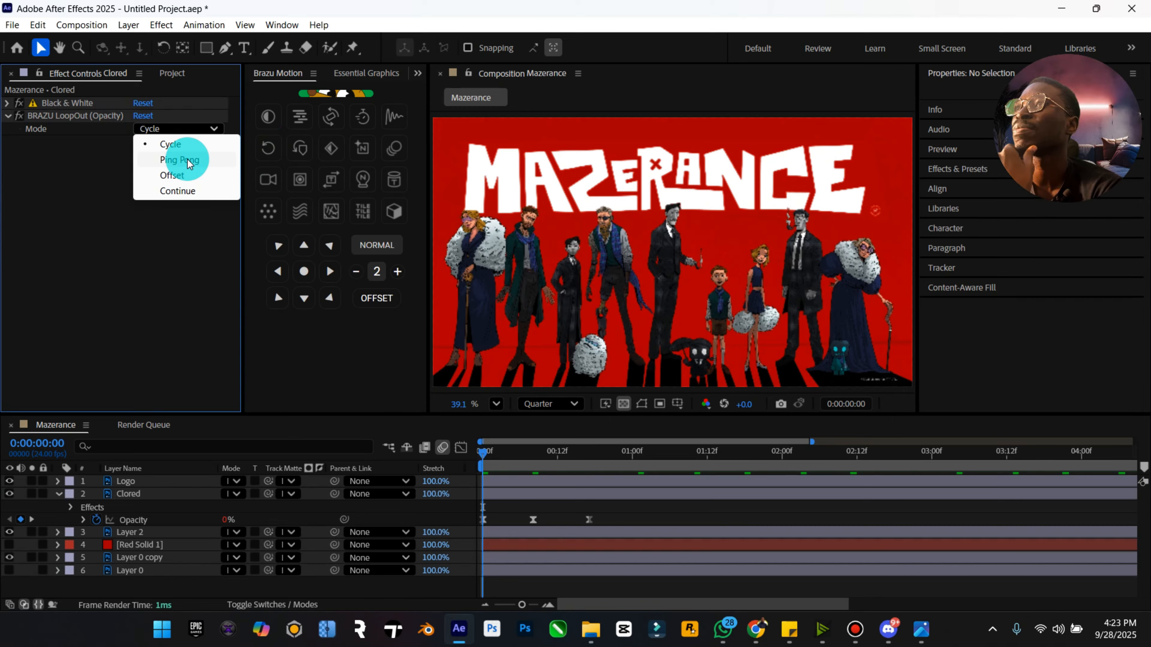
left_click(180, 190)
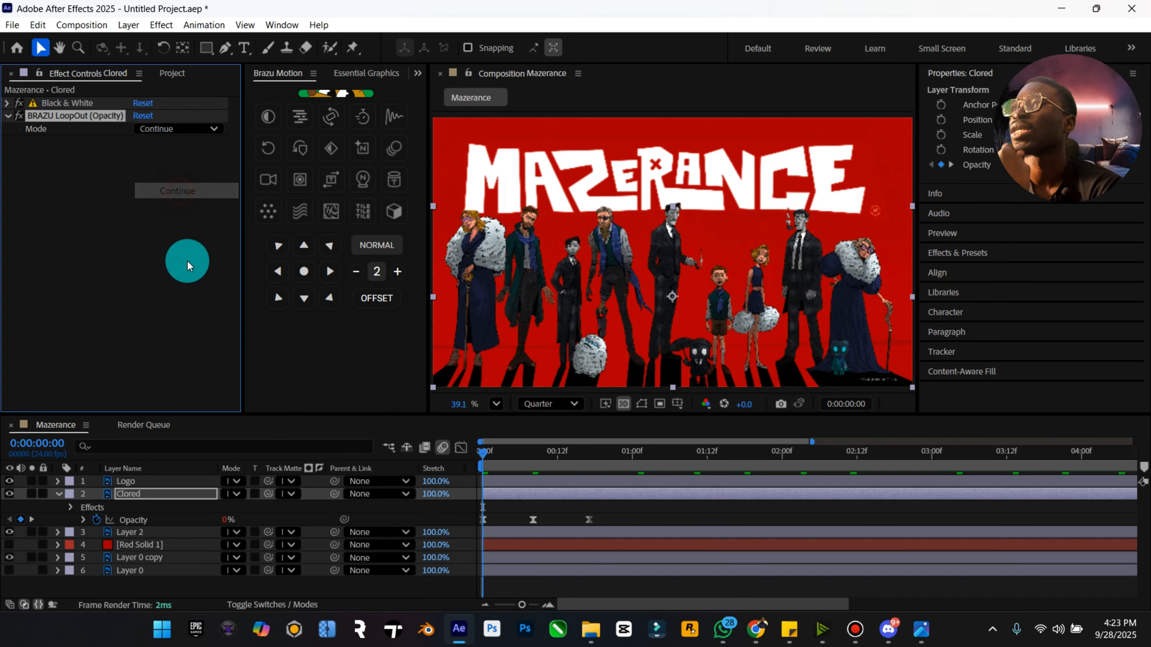
key("space")
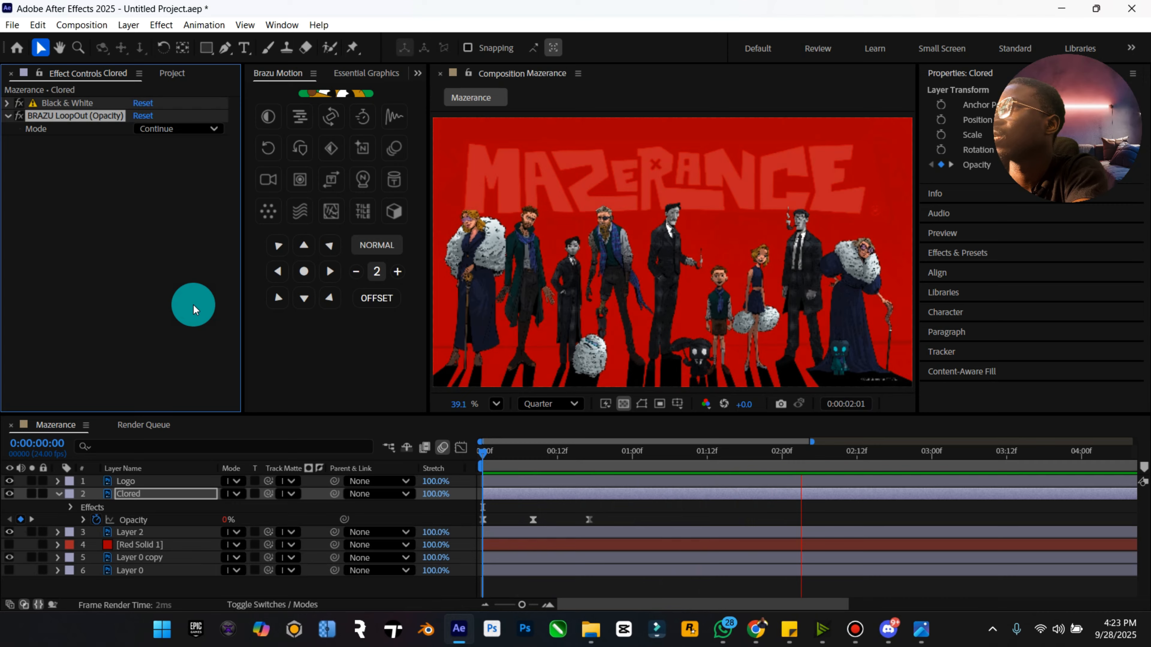
key("space")
left_click_drag(850, 456, 416, 455)
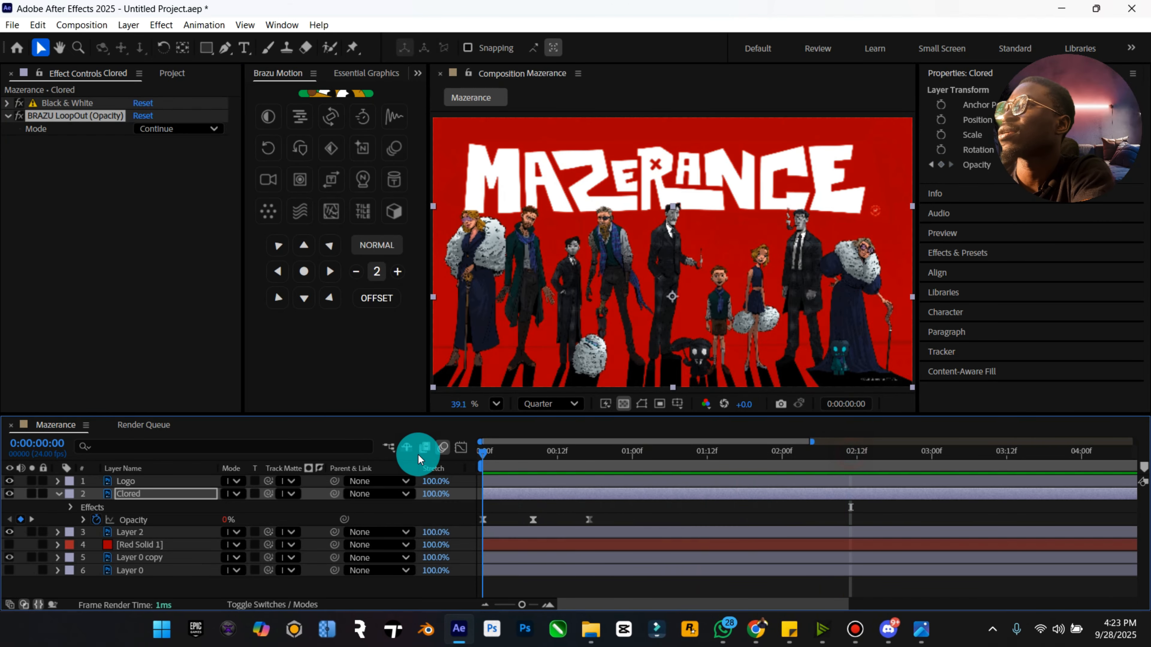
Set the Clored layer's Opacity loop mode to Ping Pong, preview it and return to 0:00:00:00
left_click(177, 128)
left_click(174, 160)
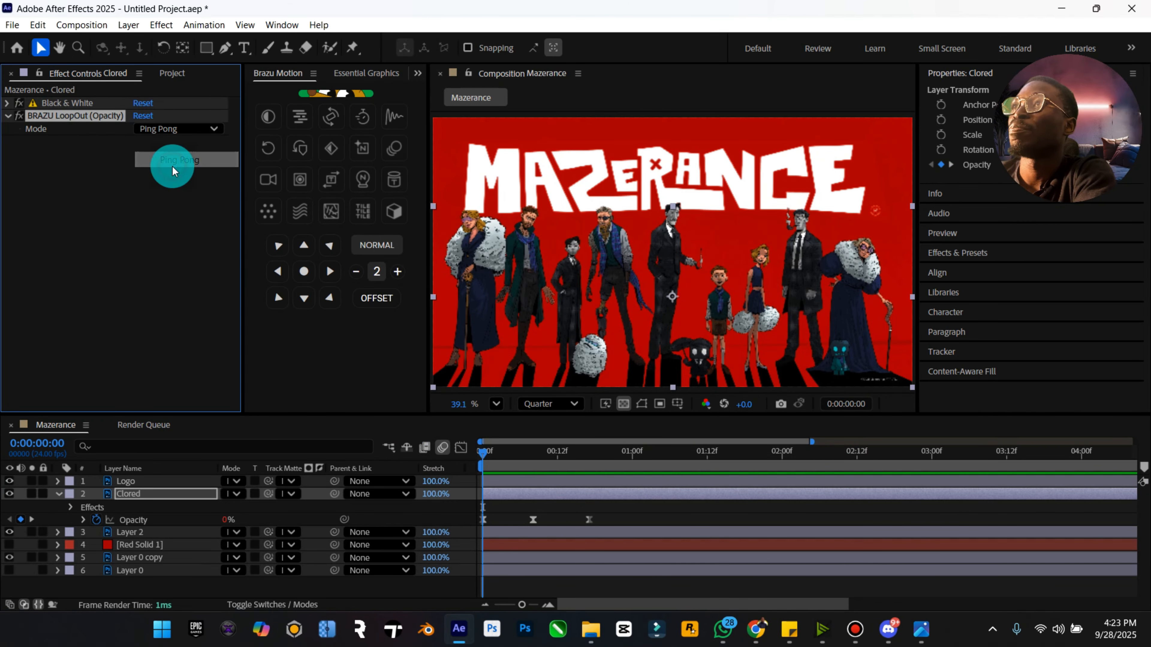
key("space")
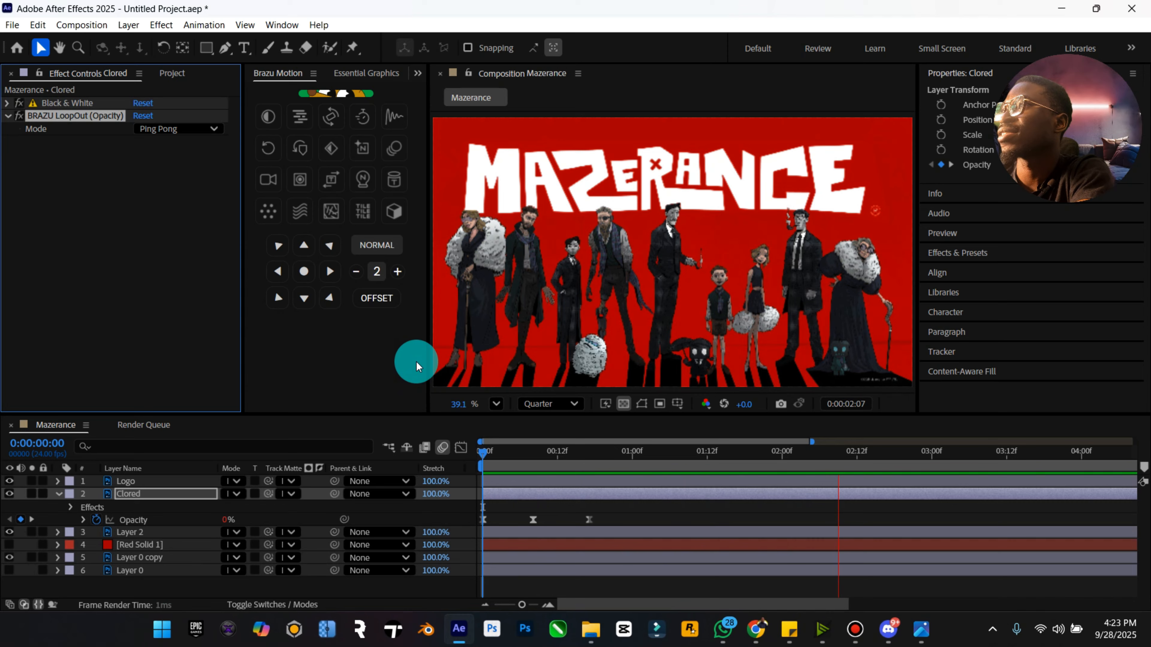
key("space")
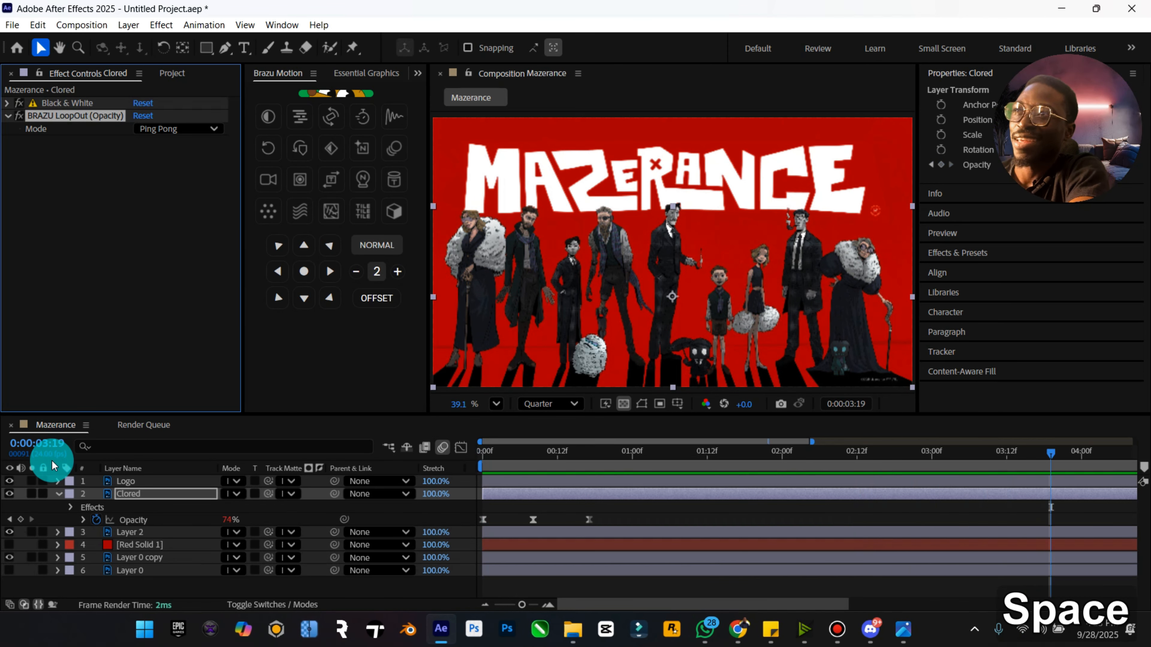
left_click(57, 493)
left_click_drag(1060, 454, 471, 488)
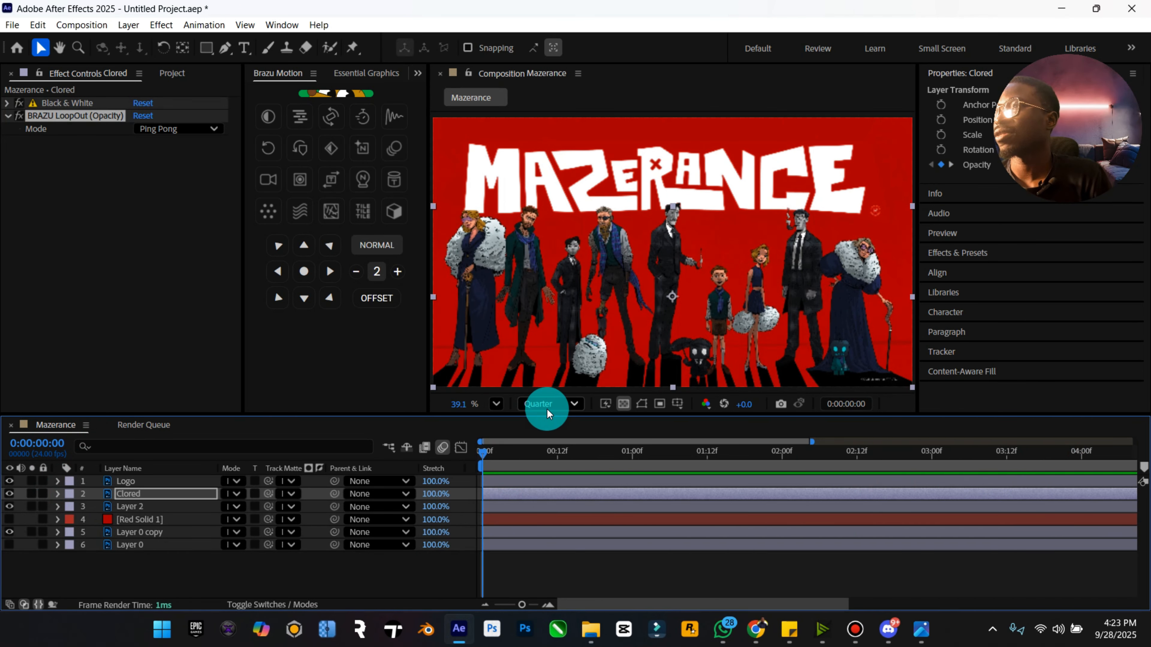
Set the composition preview resolution to Full and play the animation from the start
left_click(552, 403)
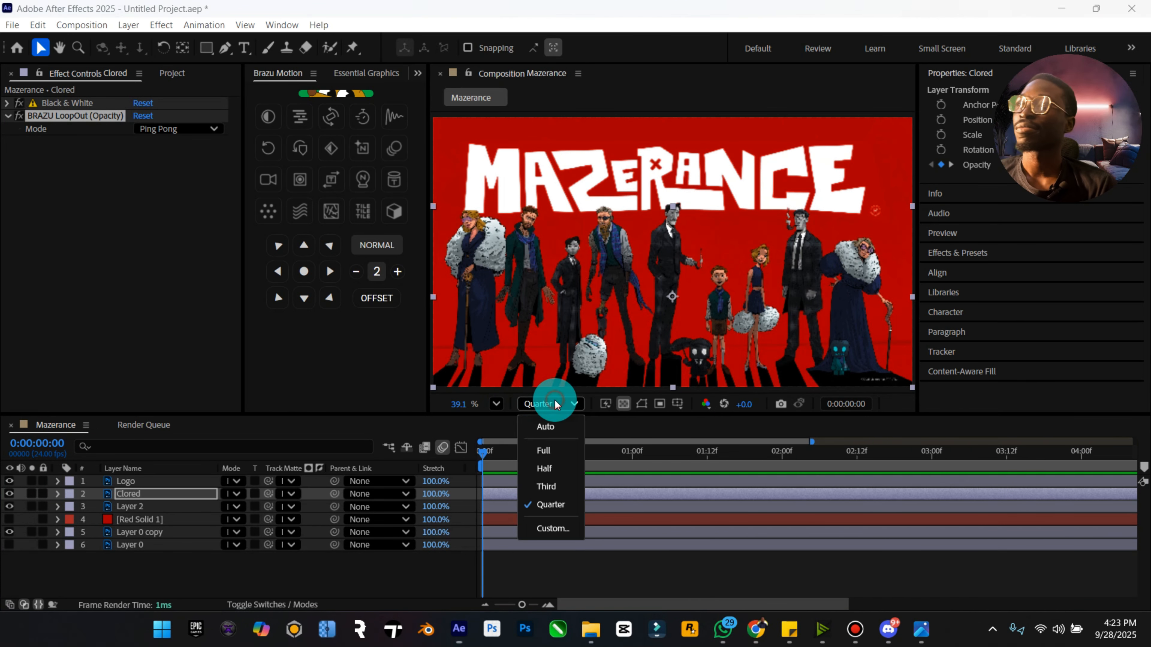
left_click(547, 452)
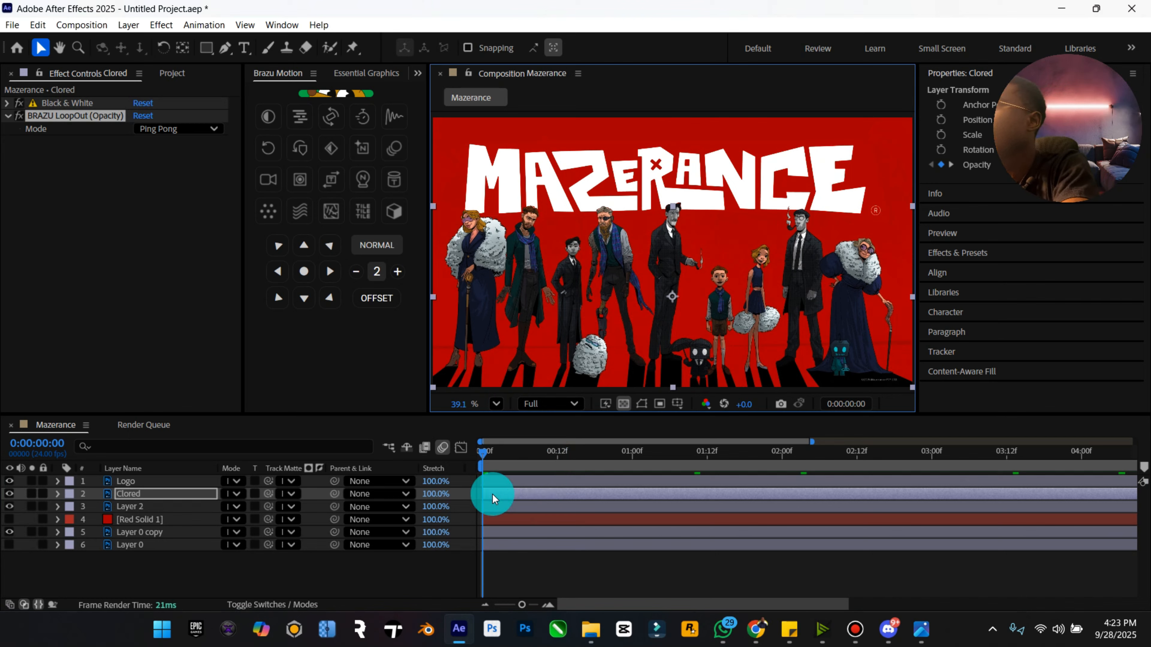
key("space")
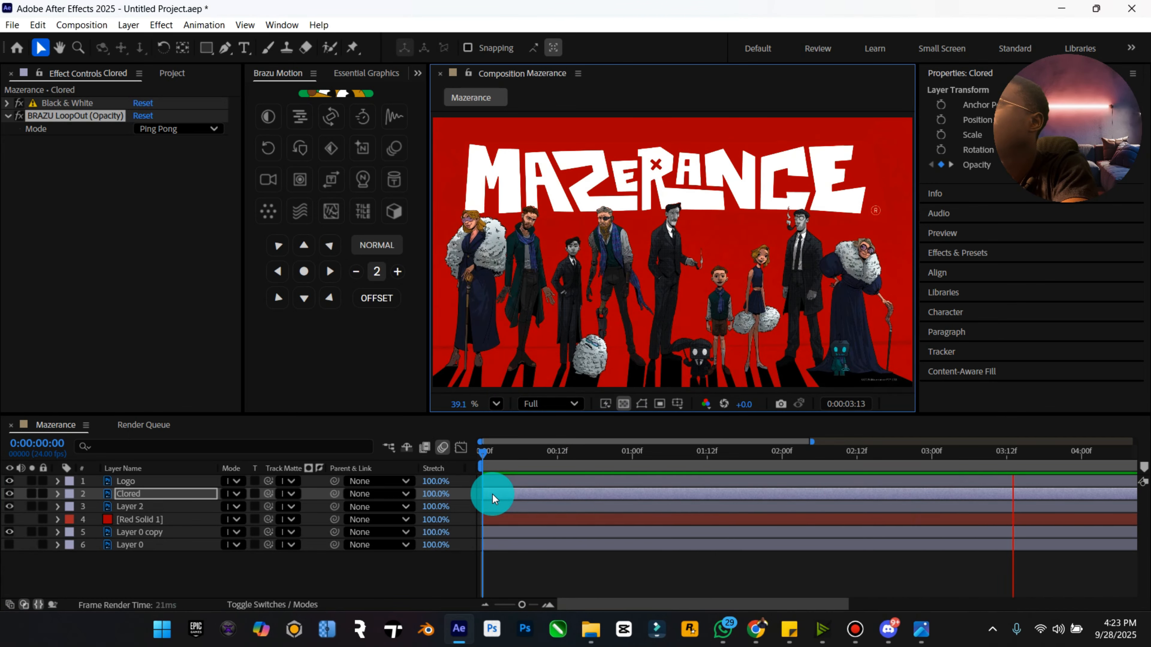
key("space")
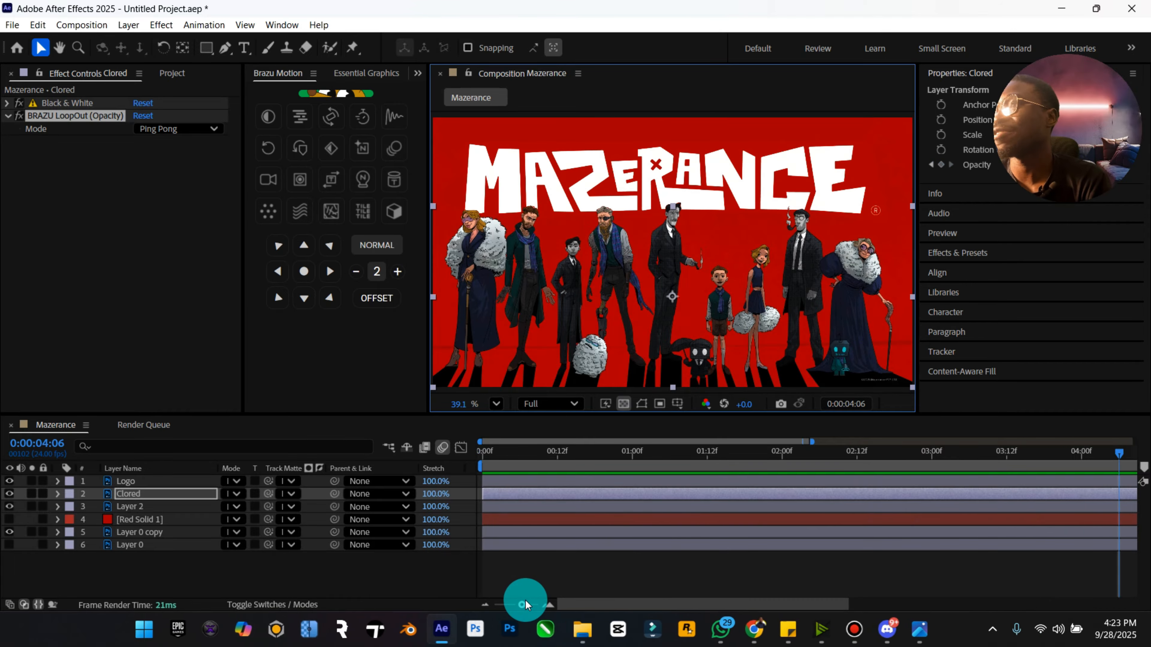
left_click_drag(522, 605, 481, 606)
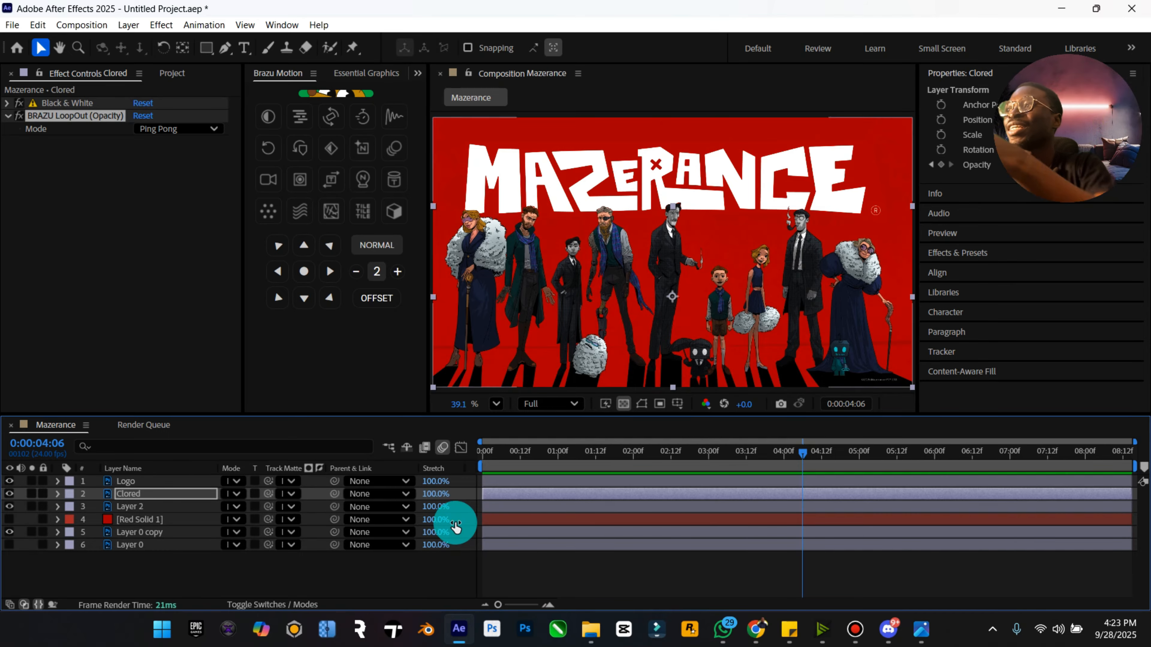
Save the project as Mazerance in the Crevtus AE folder
key("ctrl+s")
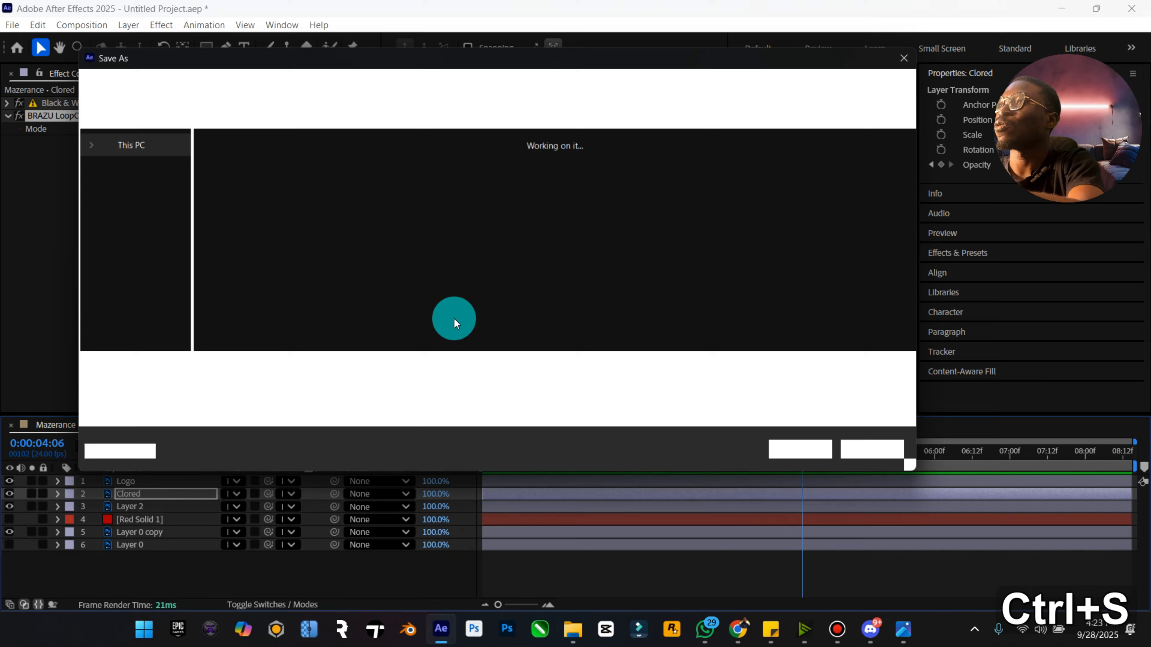
left_click(313, 190)
double_click(314, 190)
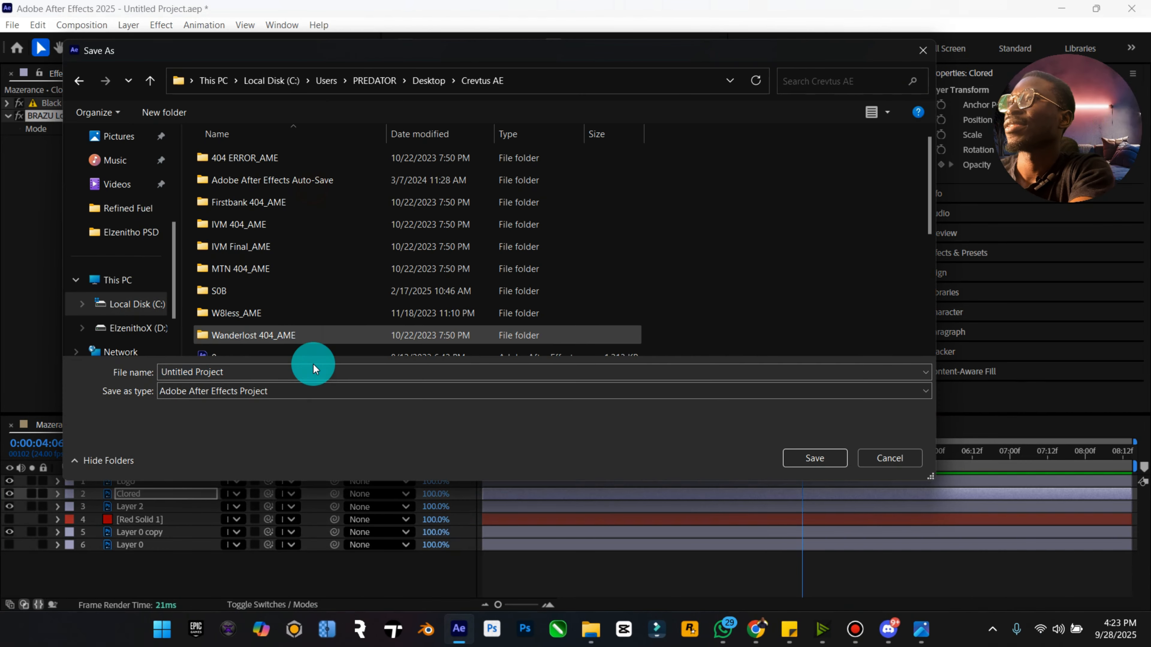
left_click(258, 371)
key("Caps_Lock")
type("Maze")
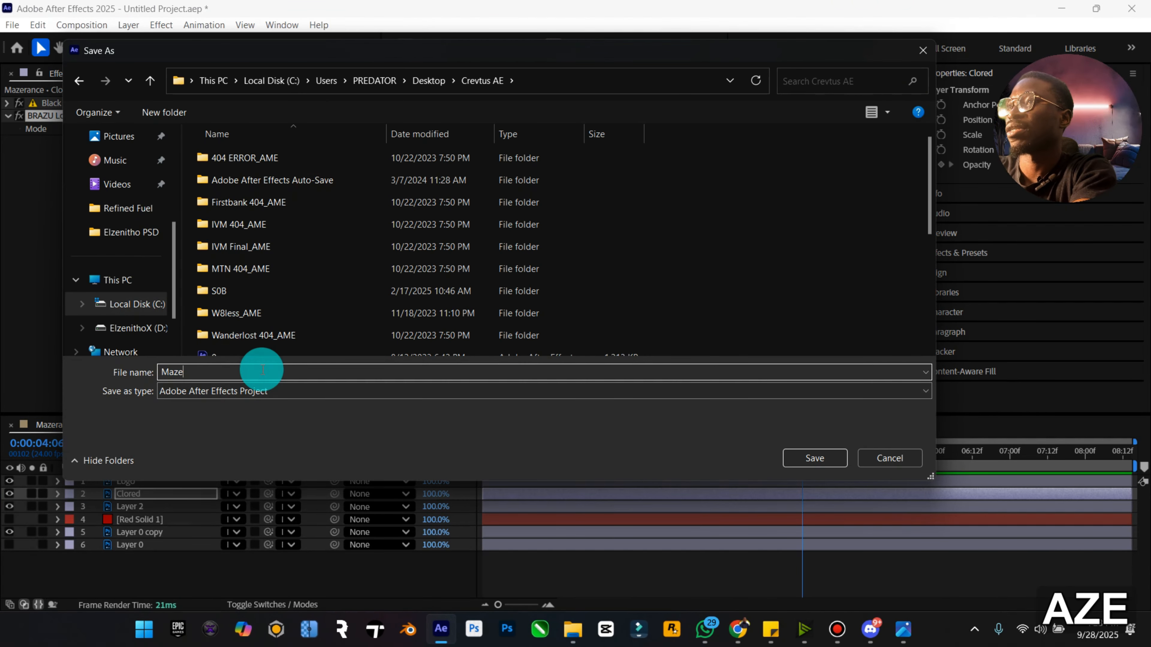
type("rna")
key("BackSpace")
key("BackSpace")
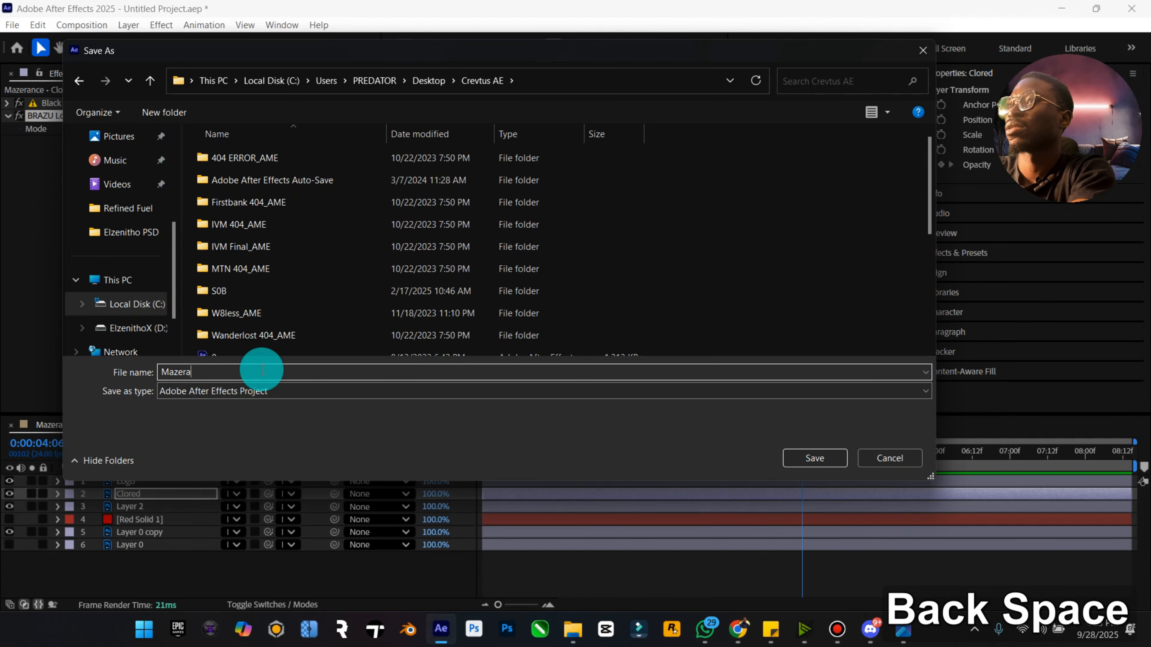
type("ance")
key("Return")
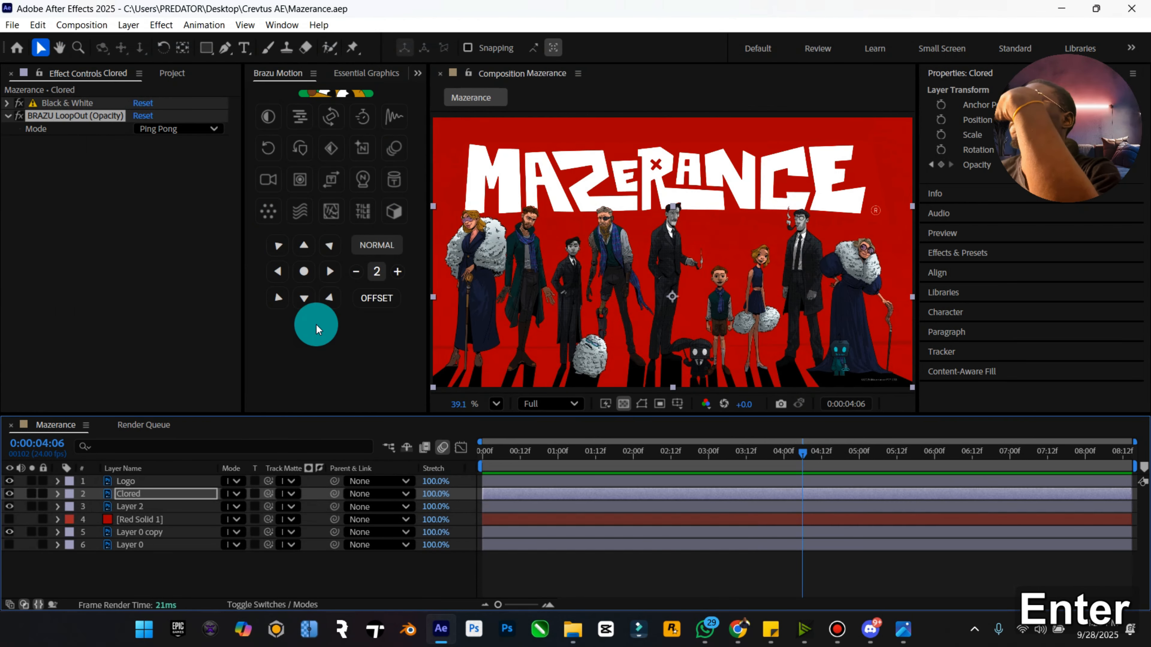
Add the Mazerance composition to the render queue, set its output to Mazerance (H.264 .mp4) on the Desktop, and render it
left_click(12, 25)
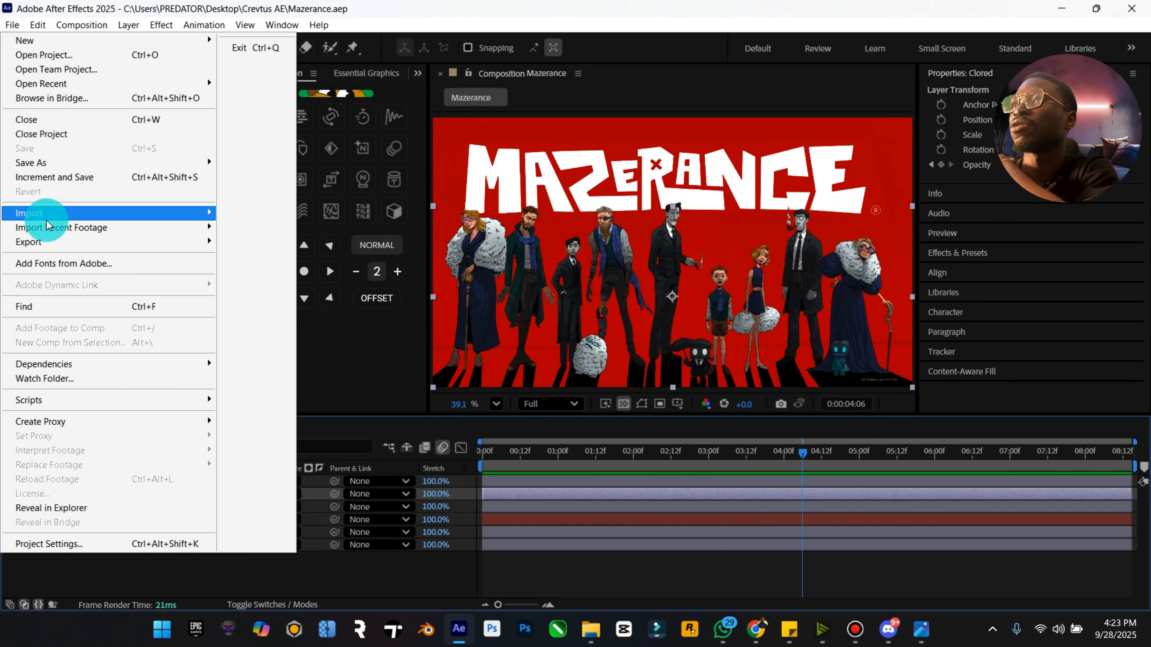
mouse_move(118, 242)
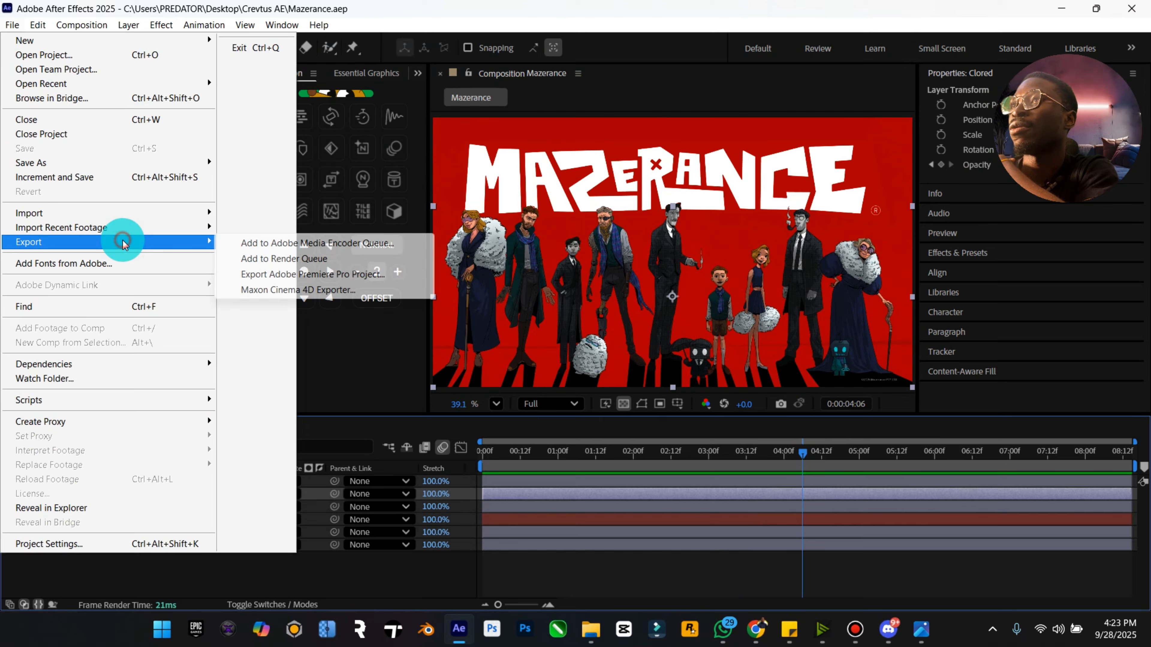
left_click(314, 261)
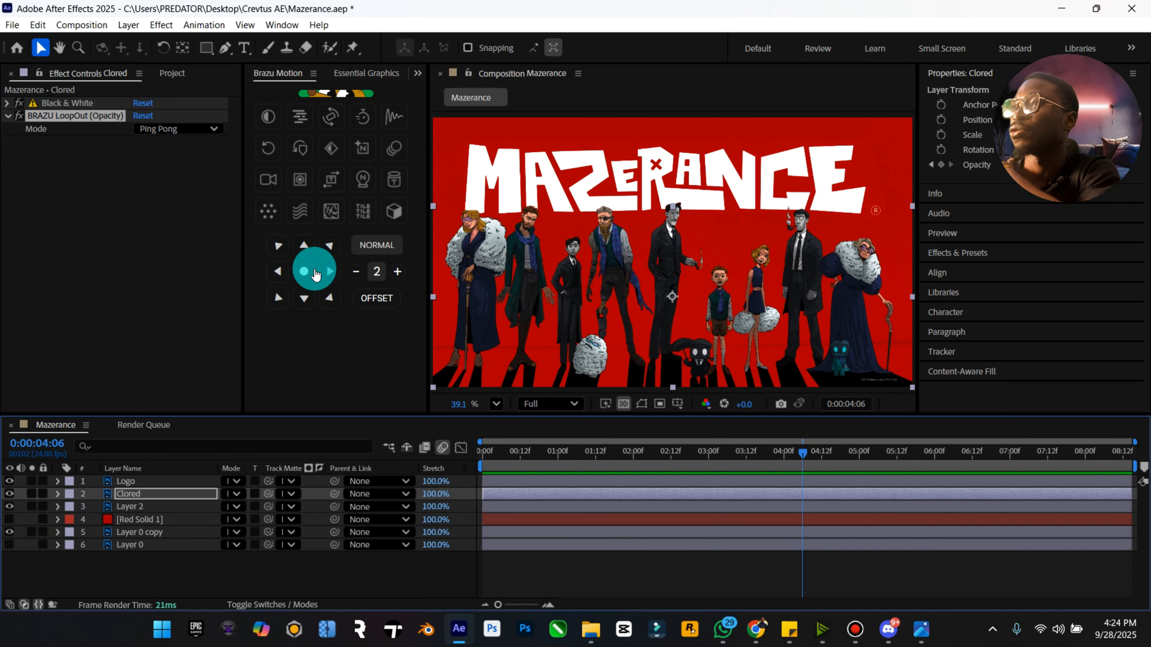
key("ctrl+m")
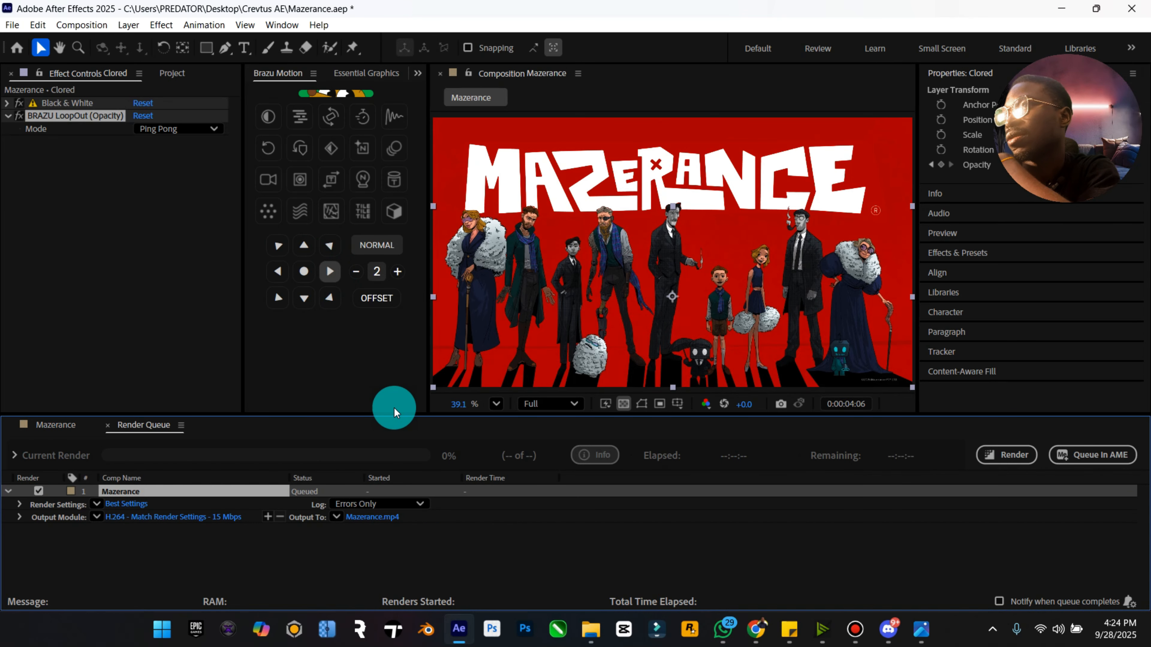
left_click(379, 512)
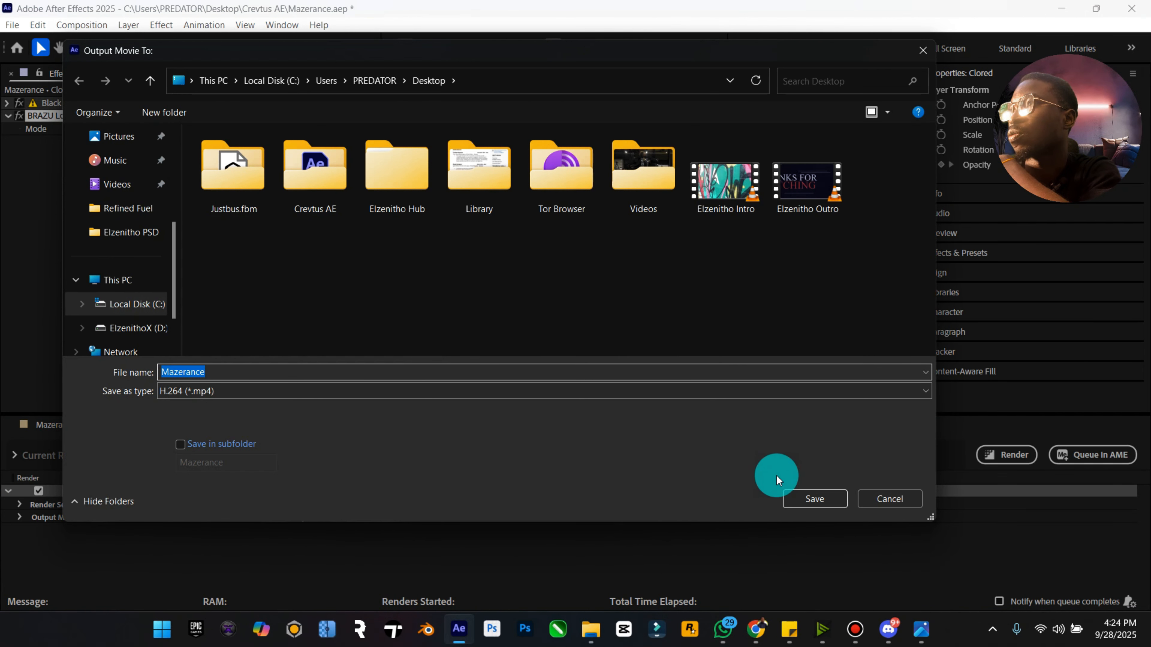
left_click(806, 494)
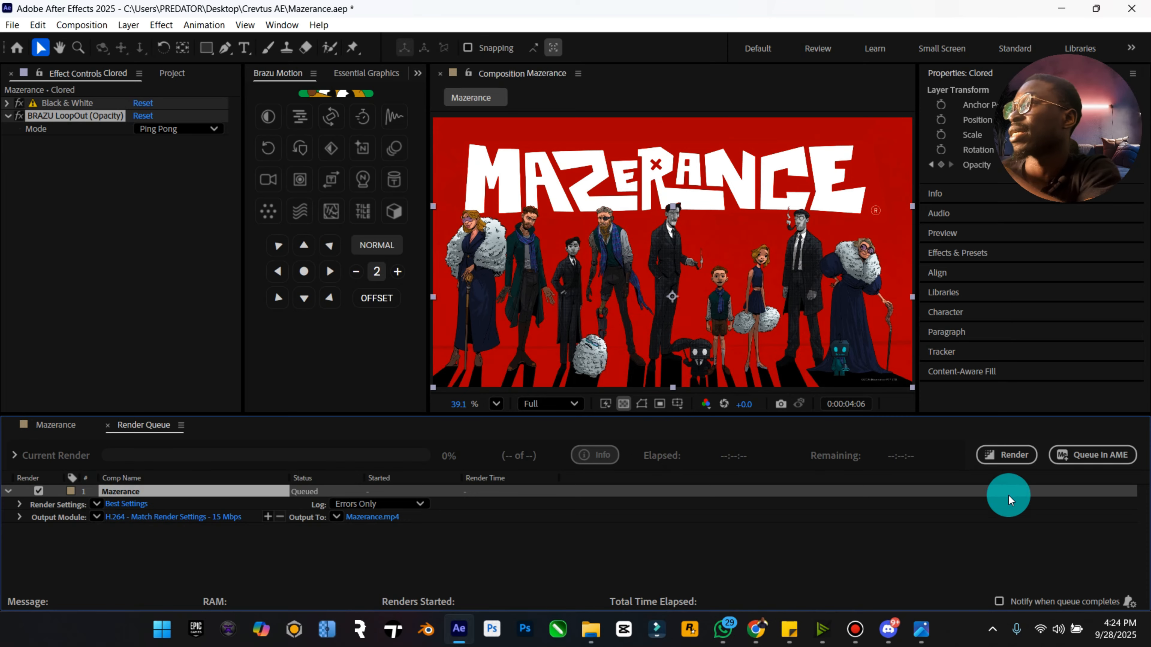
left_click(1004, 453)
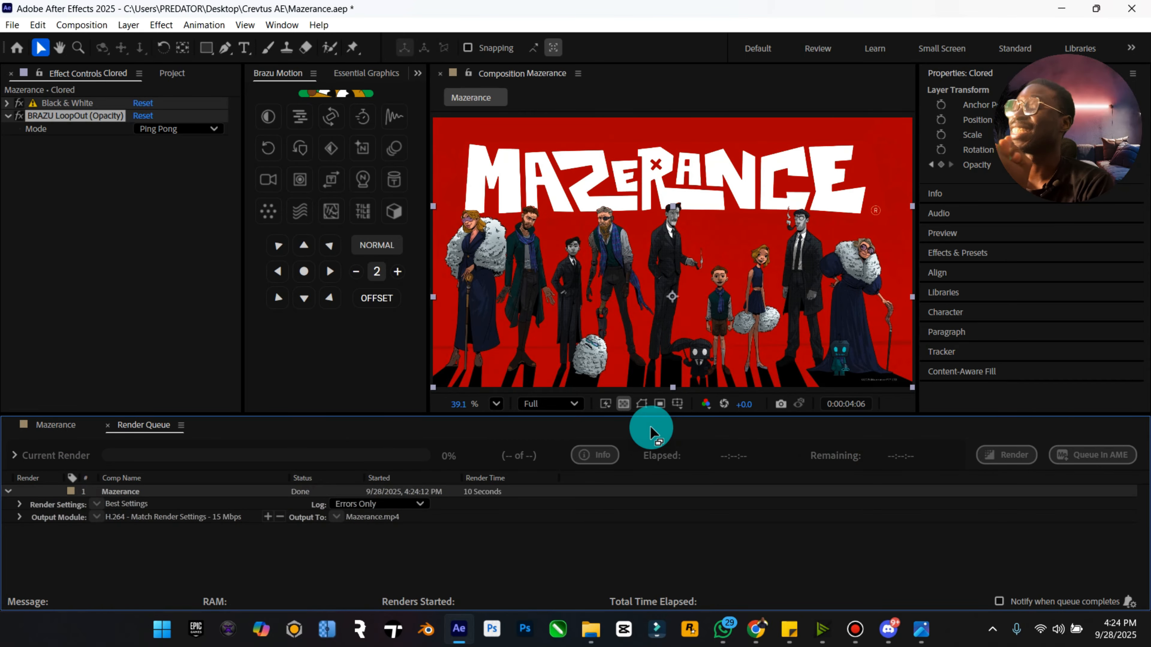
Save the Mazerance project and close After Effects
key("ctrl+s")
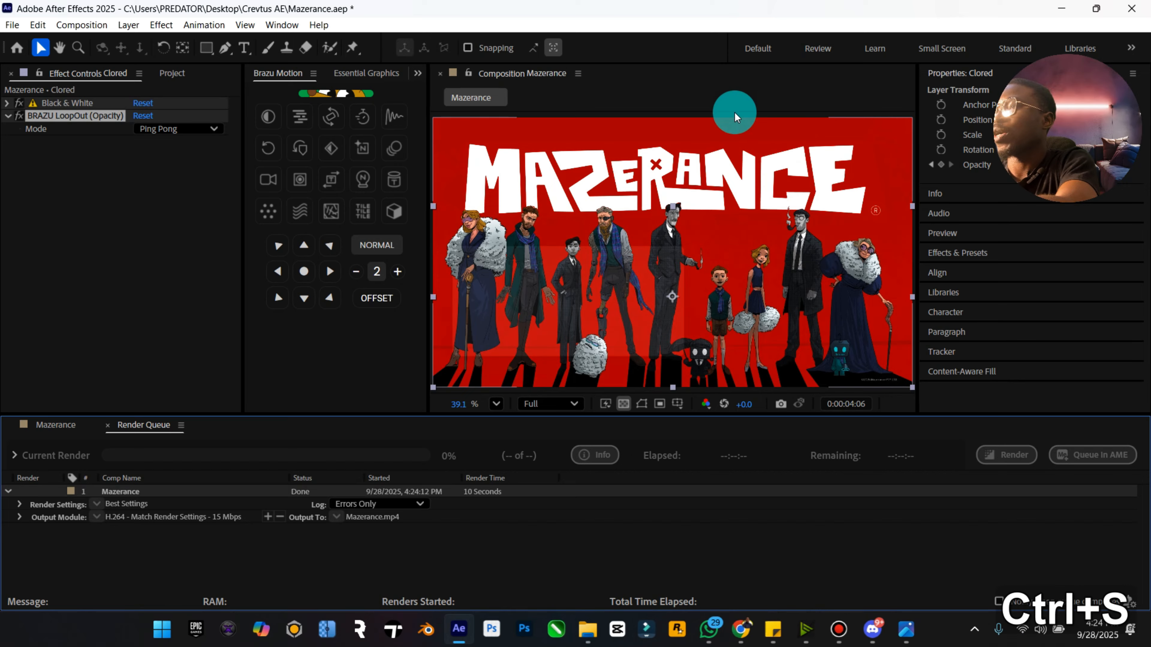
key("ctrl+alt+n")
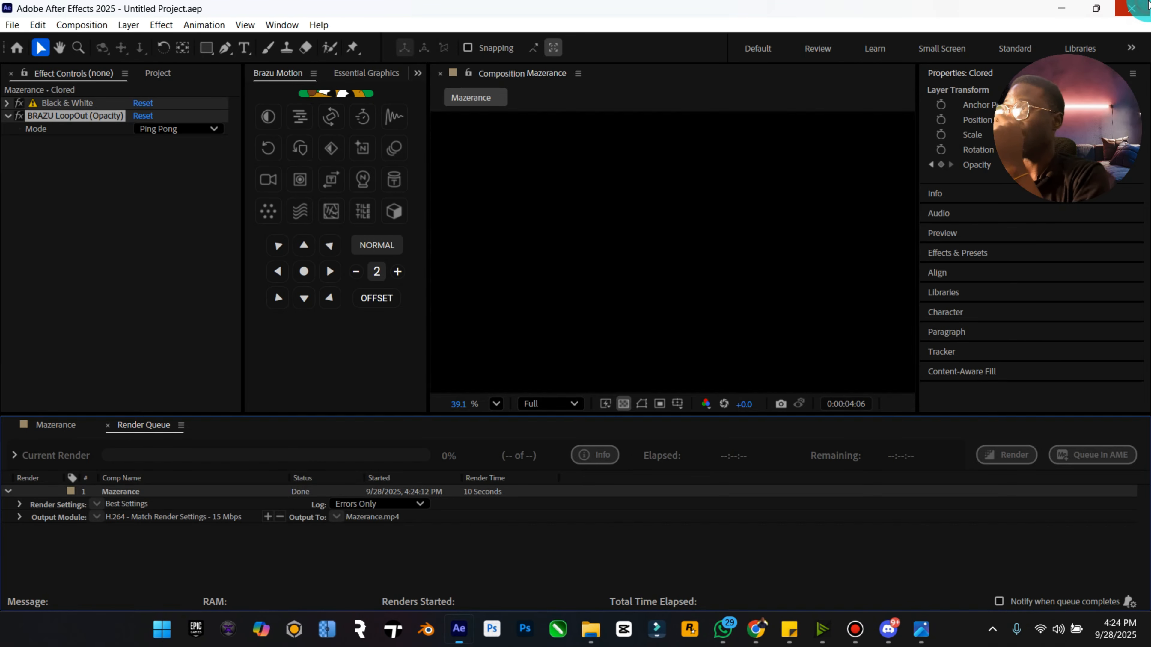
Switch to File Explorer, play the rendered Mazerance video from the Desktop folder to check it, and close the player
left_click(591, 629)
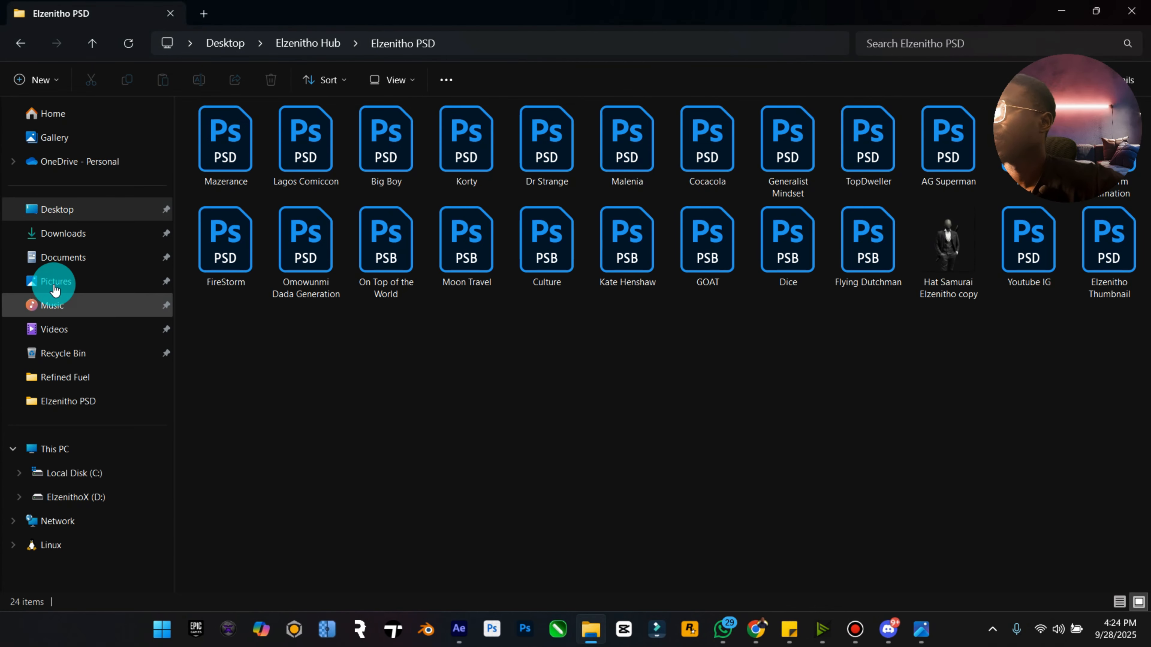
left_click(68, 209)
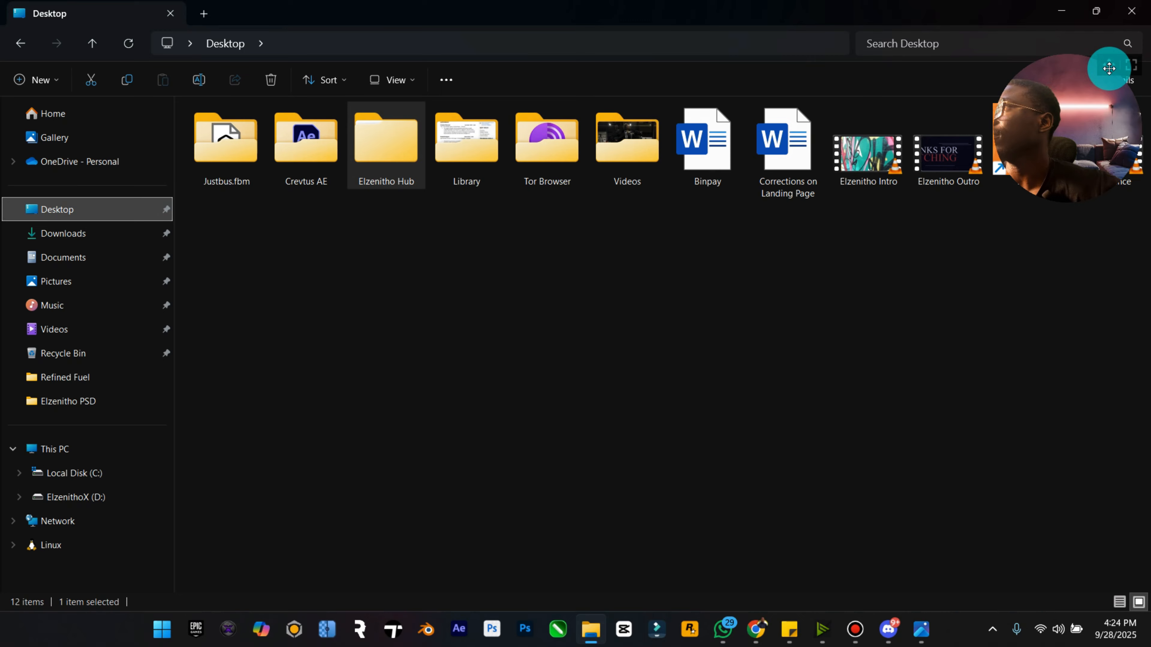
left_click_drag(1109, 68, 154, 70)
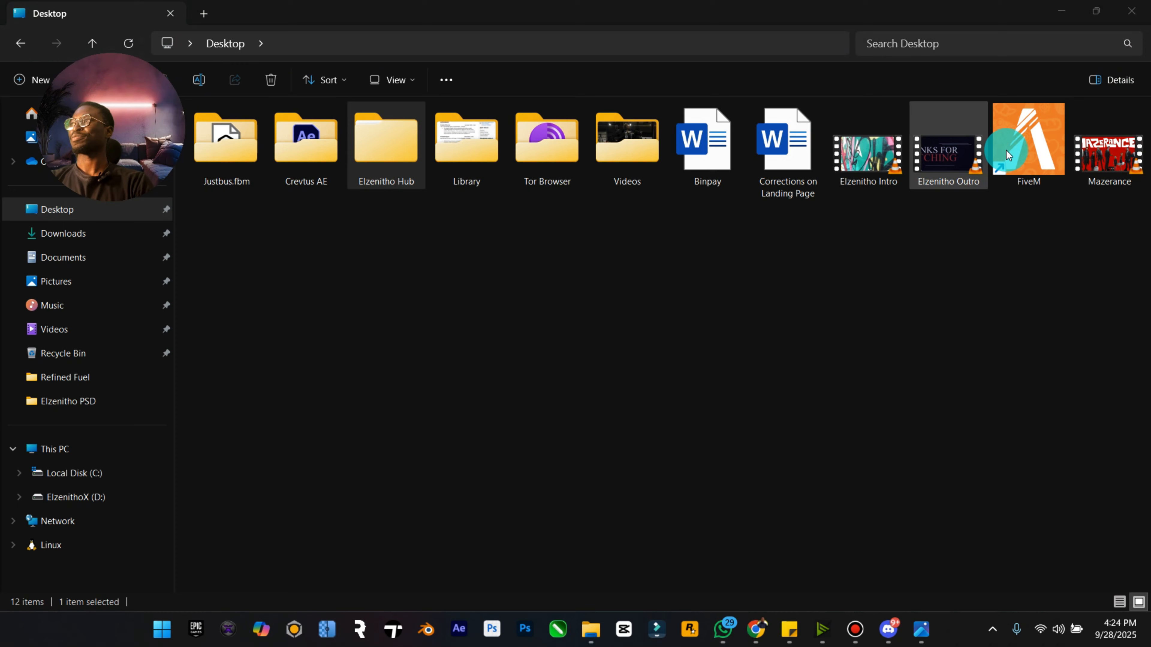
double_click(1094, 154)
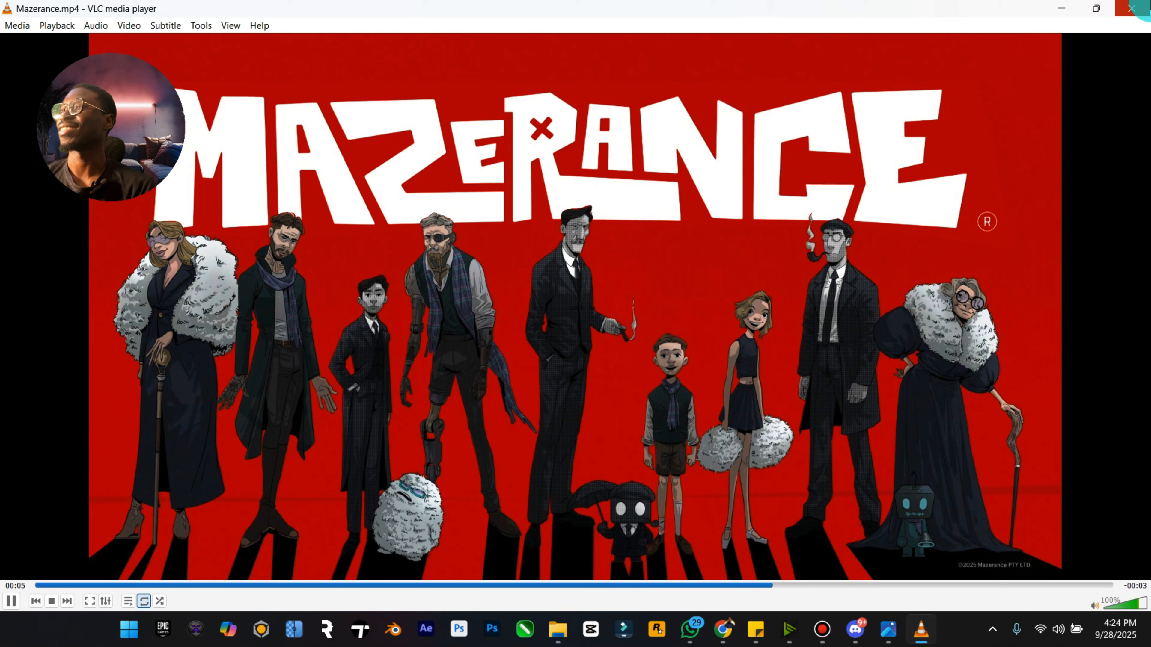
left_click(1133, 9)
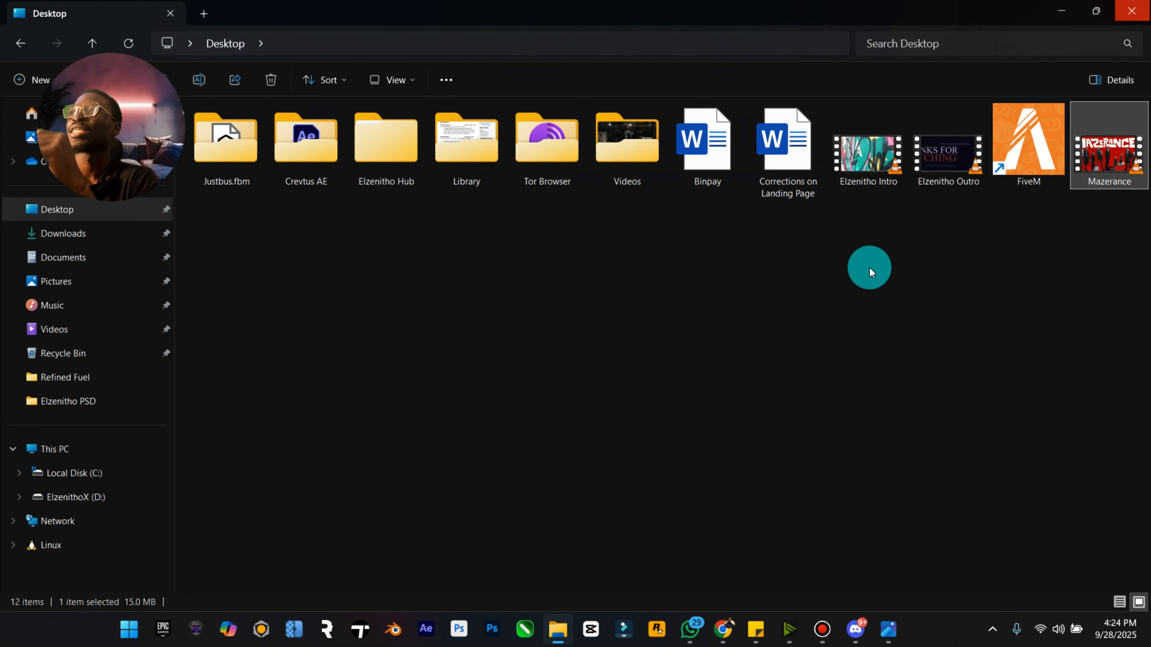
Move the Mazerance video from the Desktop into the live wallpaper folder inside Downloads
right_click(1103, 159)
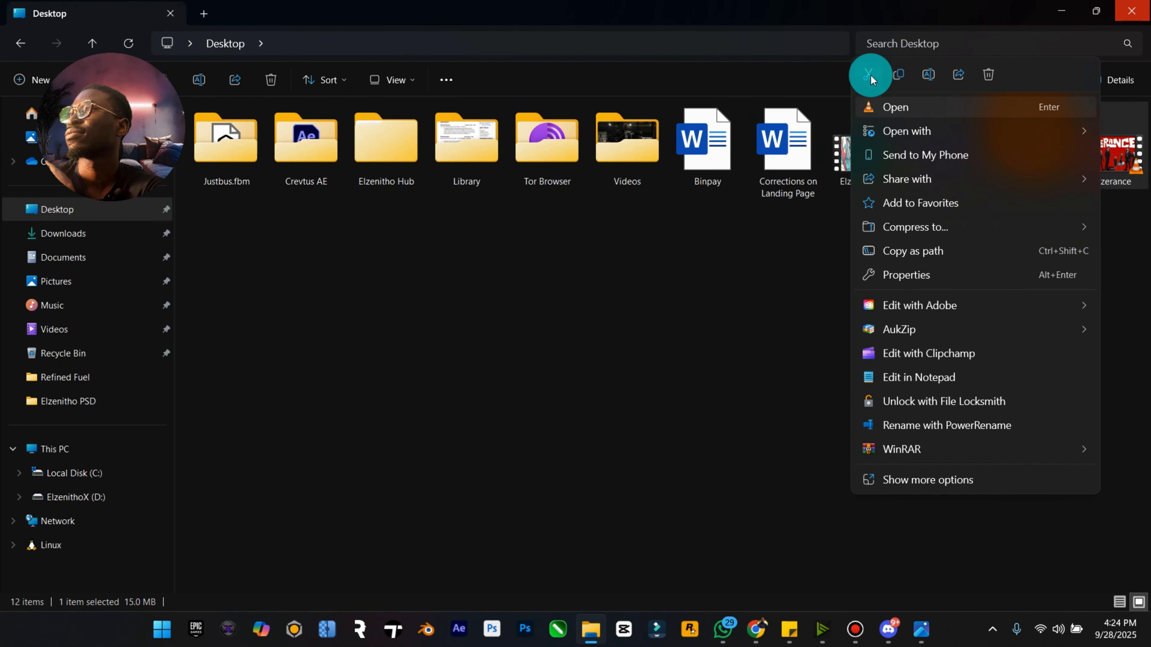
left_click(868, 76)
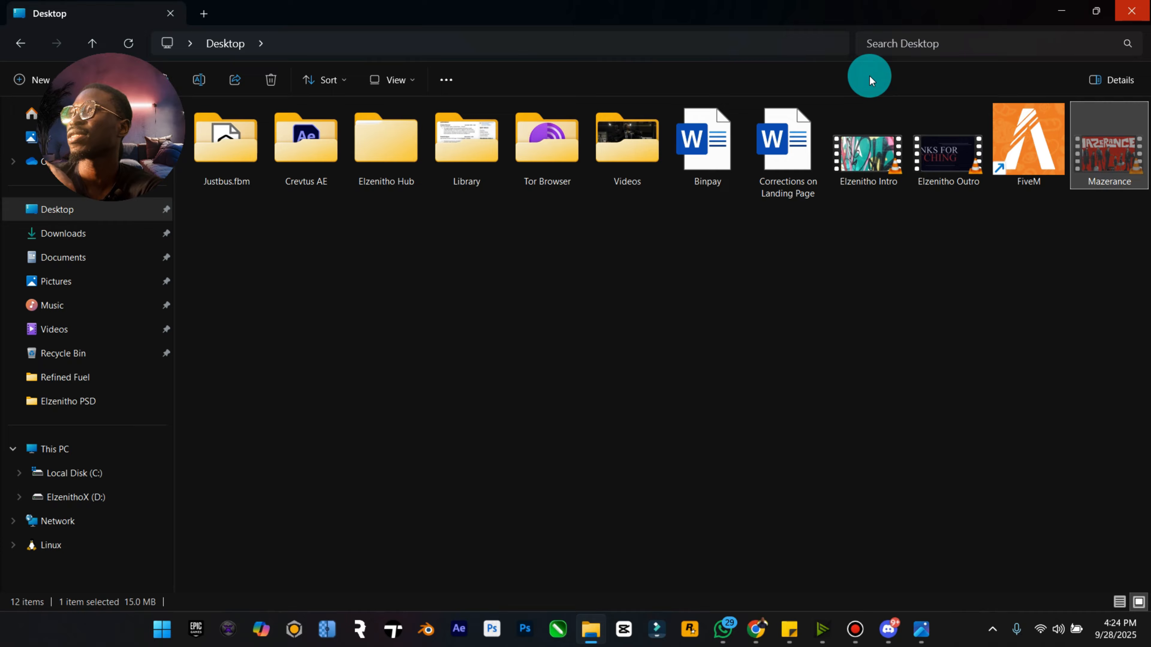
left_click(92, 245)
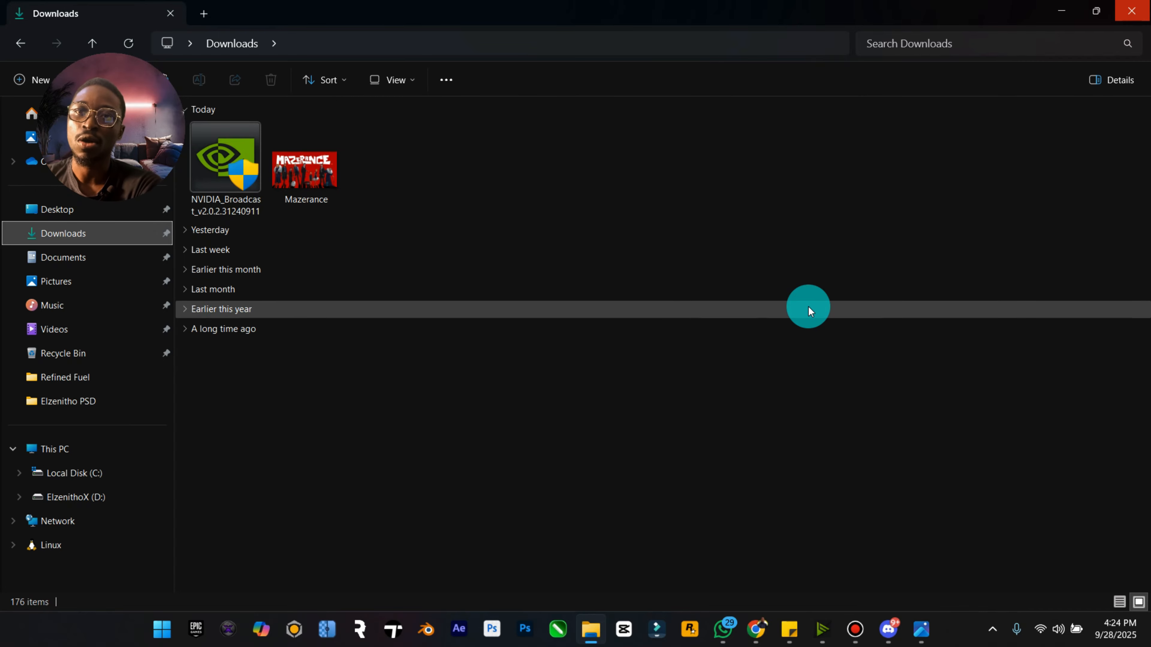
left_click(182, 330)
scroll(455, 432, "down", 10)
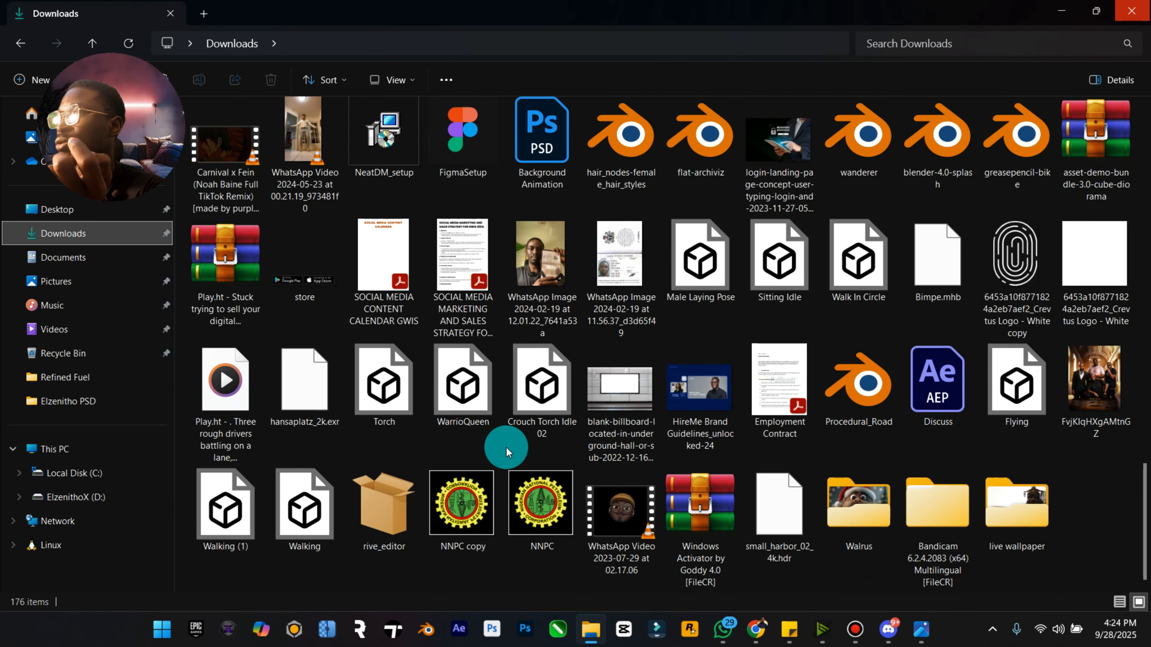
double_click(1005, 516)
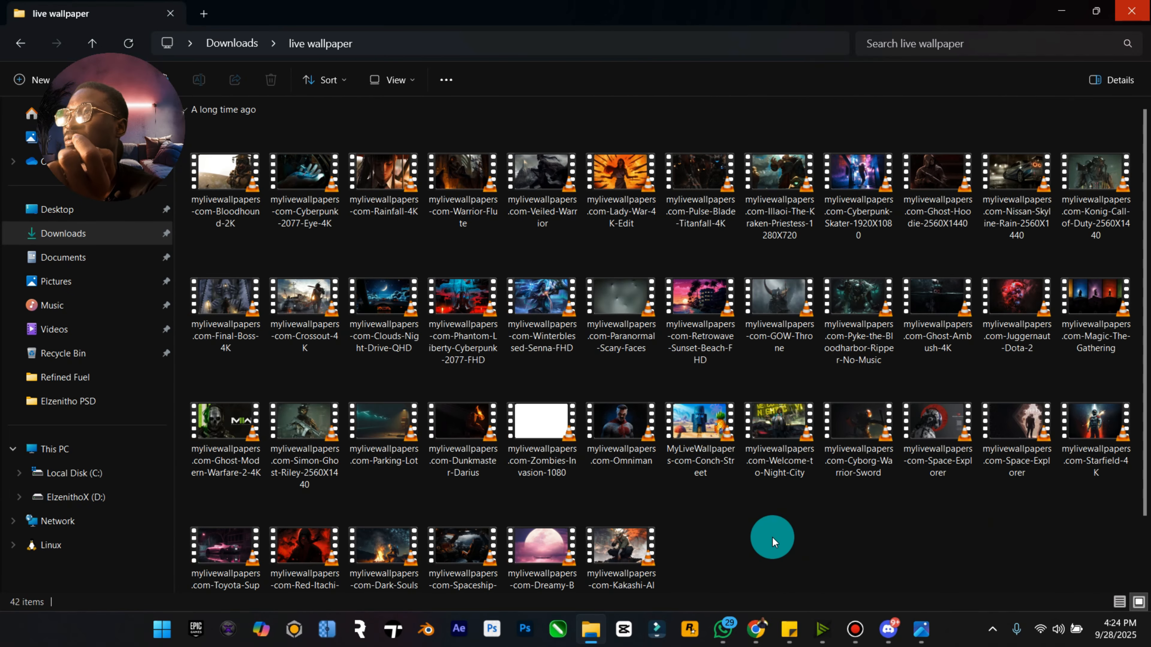
right_click(773, 539)
left_click(791, 552)
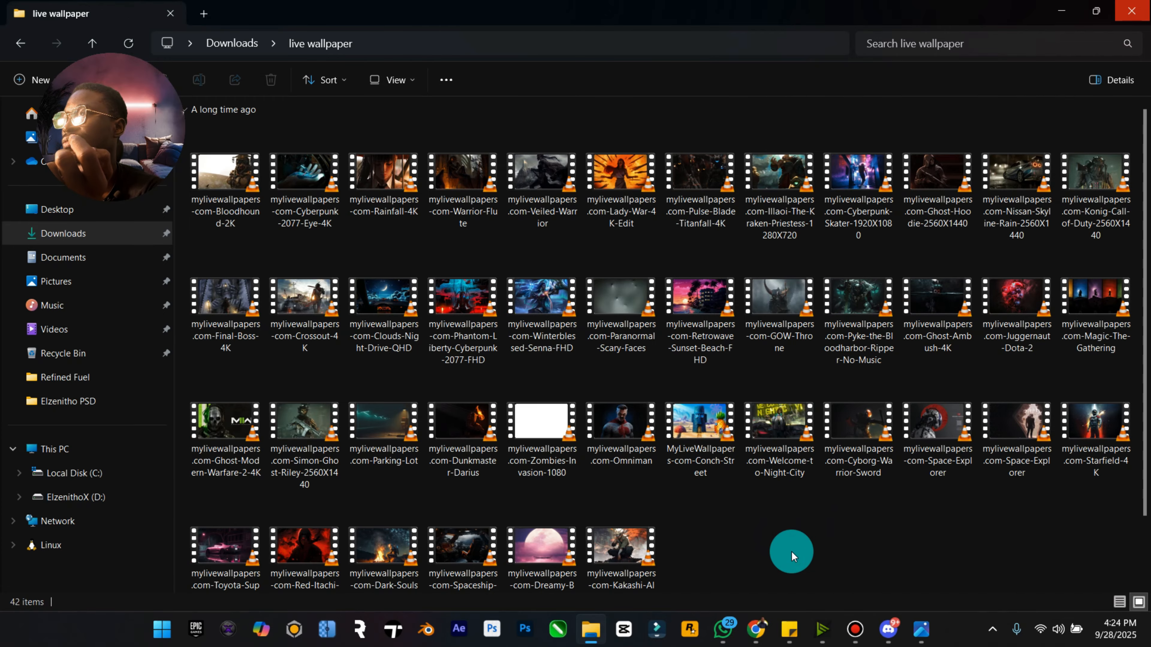
Find the Microsoft Store through the system search and open it
left_click(997, 629)
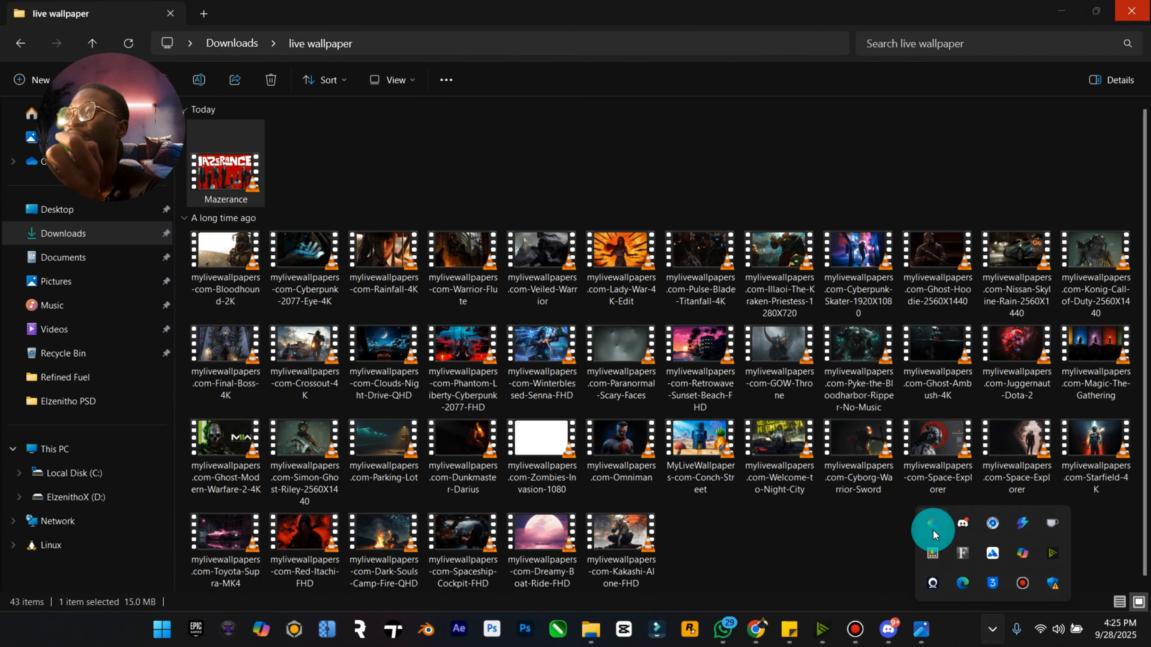
key("super")
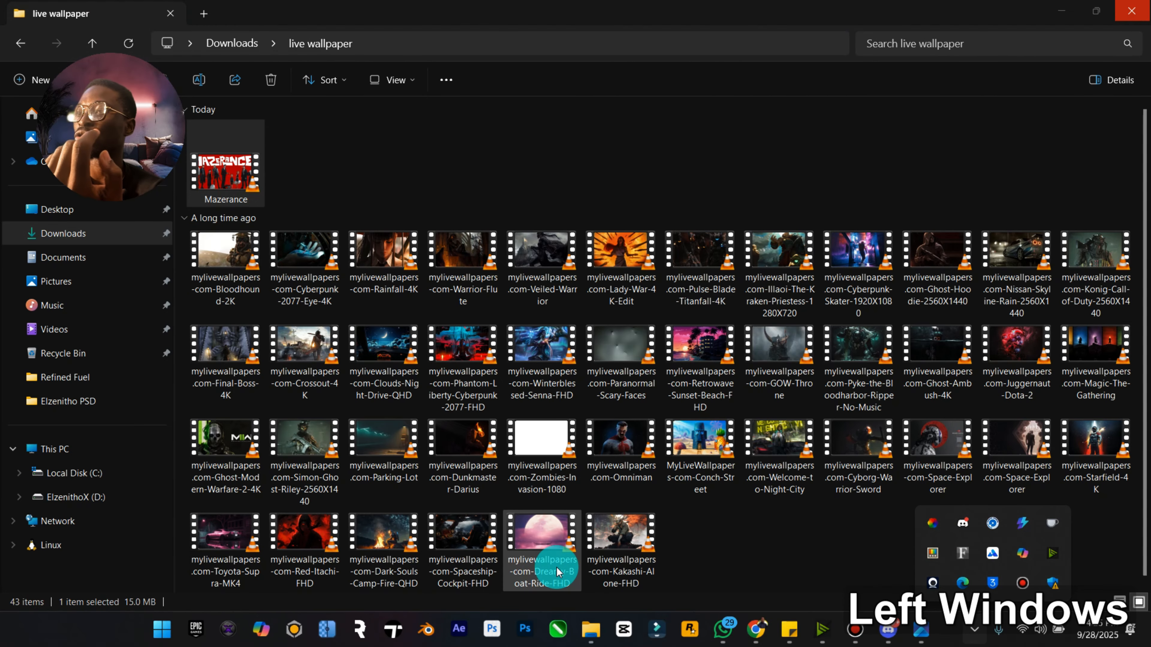
type("stp")
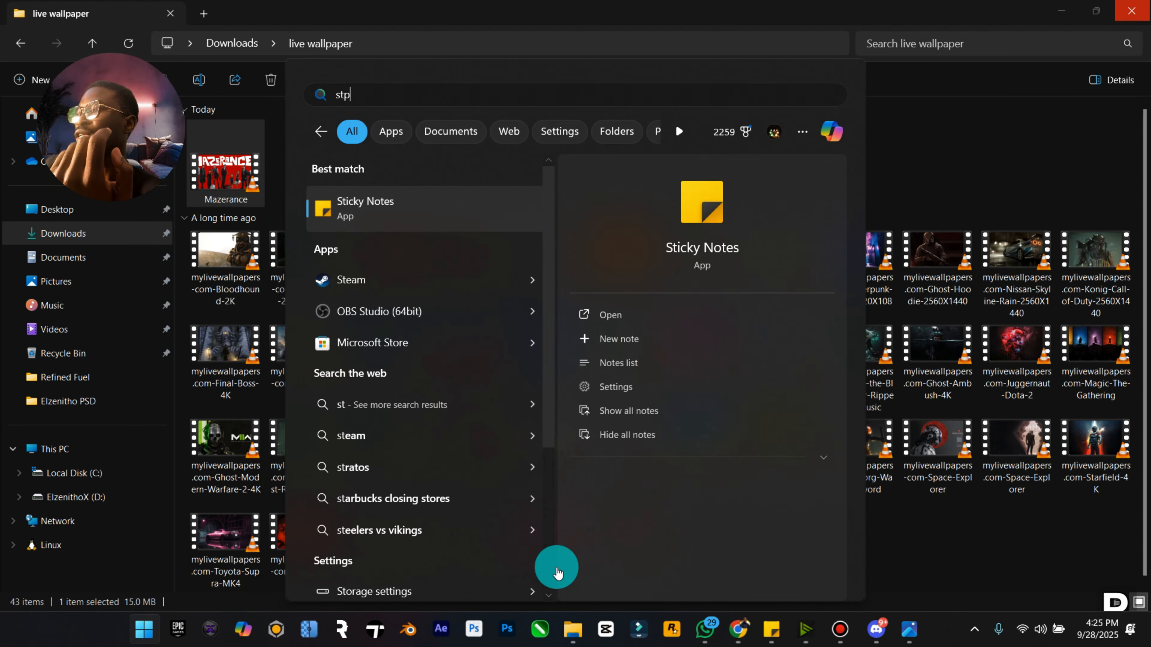
left_click(425, 217)
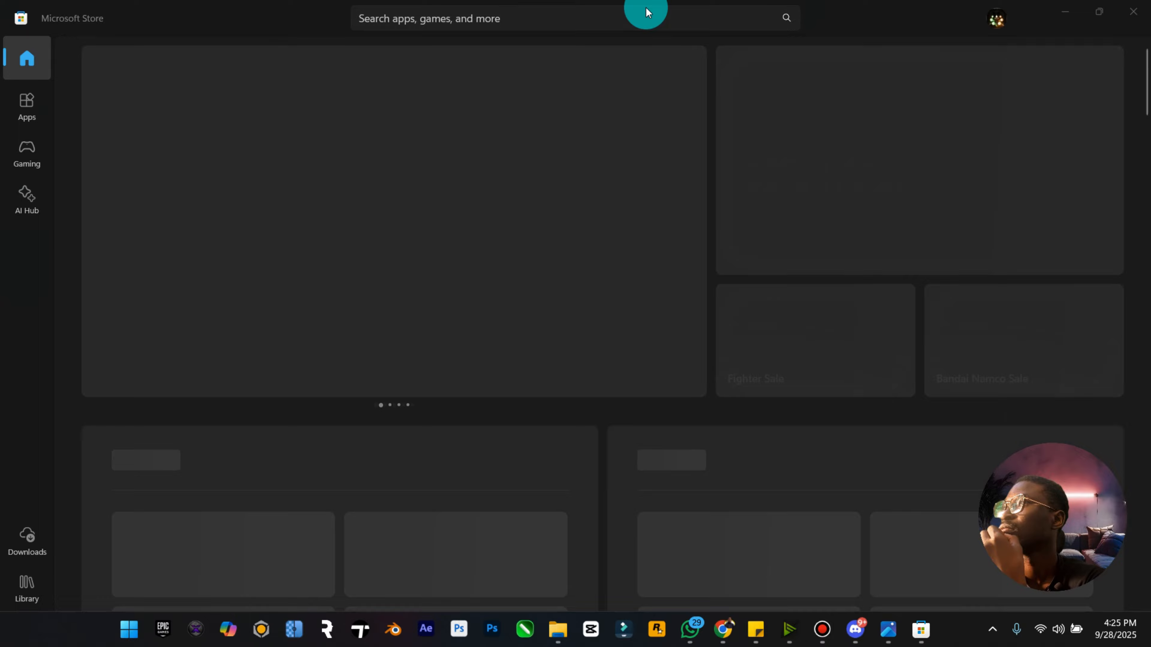
Search the store for "lively wallpaper", view the Lively Wallpaper app entry, and close the store
left_click(508, 18)
type("l")
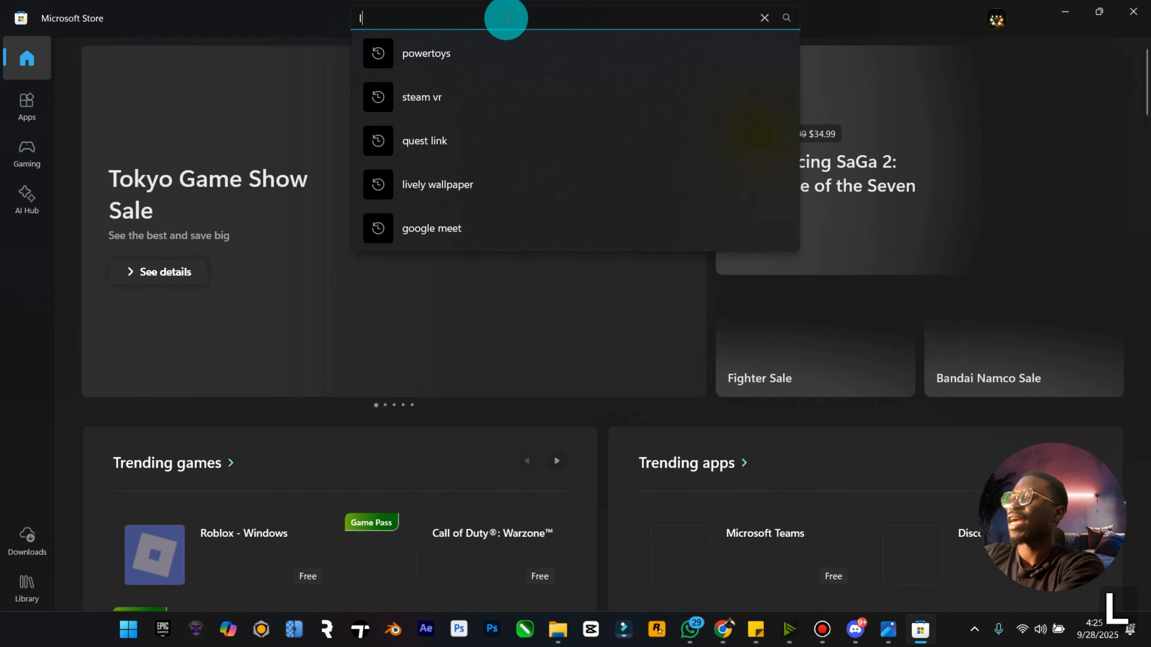
type("ively")
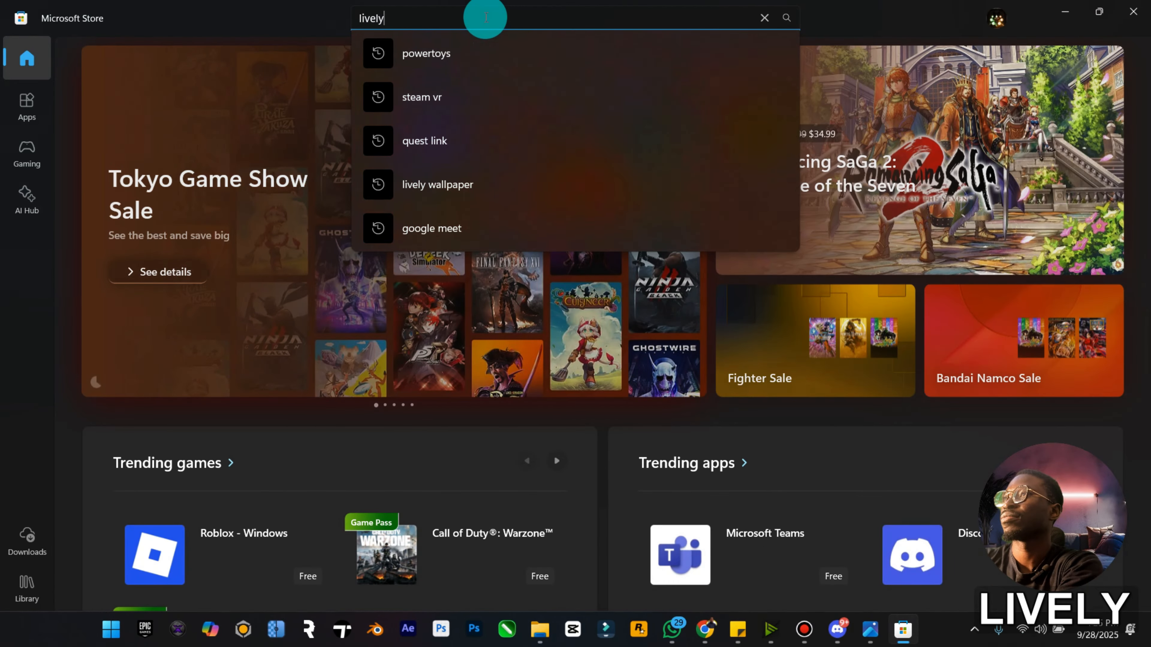
left_click(458, 66)
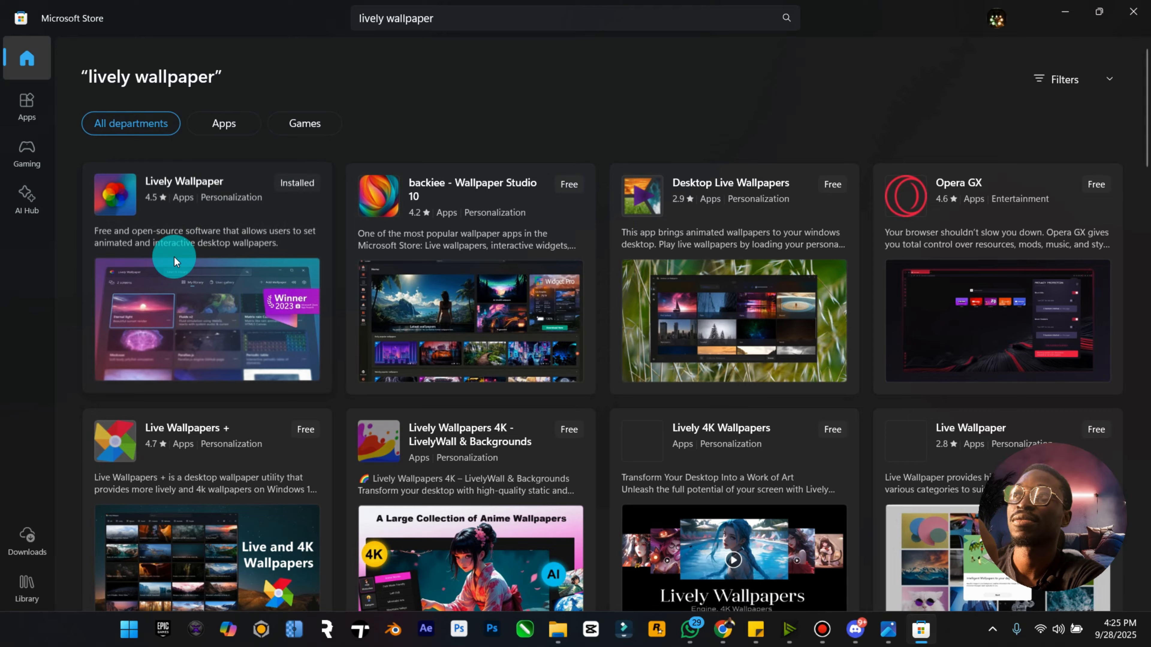
mouse_move(195, 259)
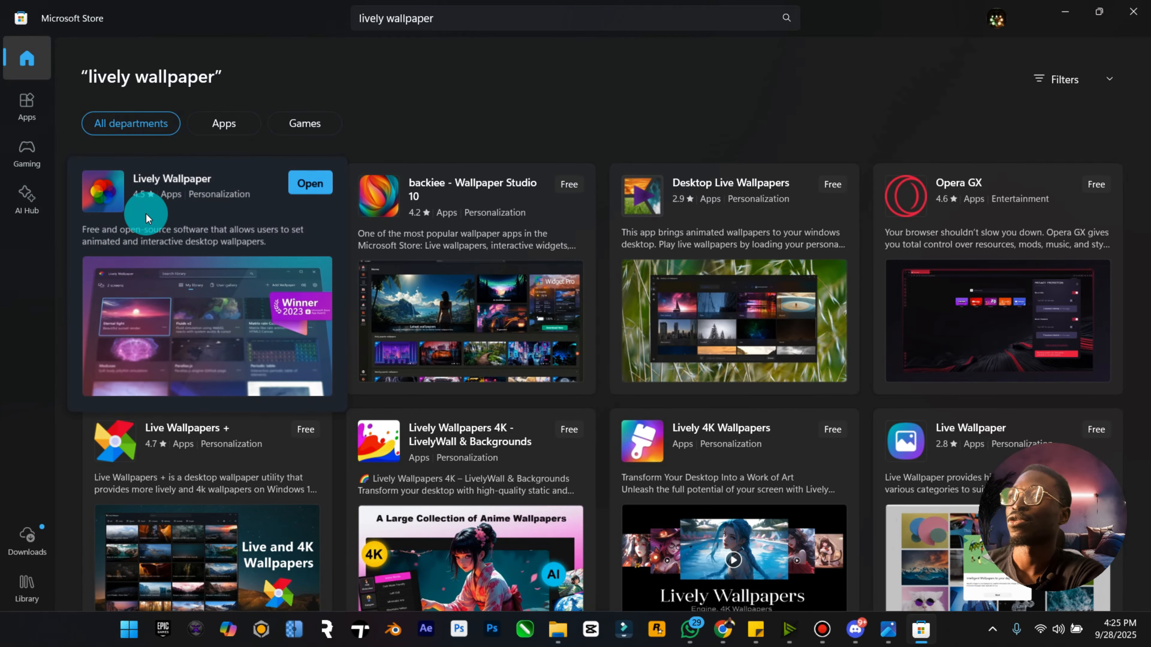
left_click(1134, 9)
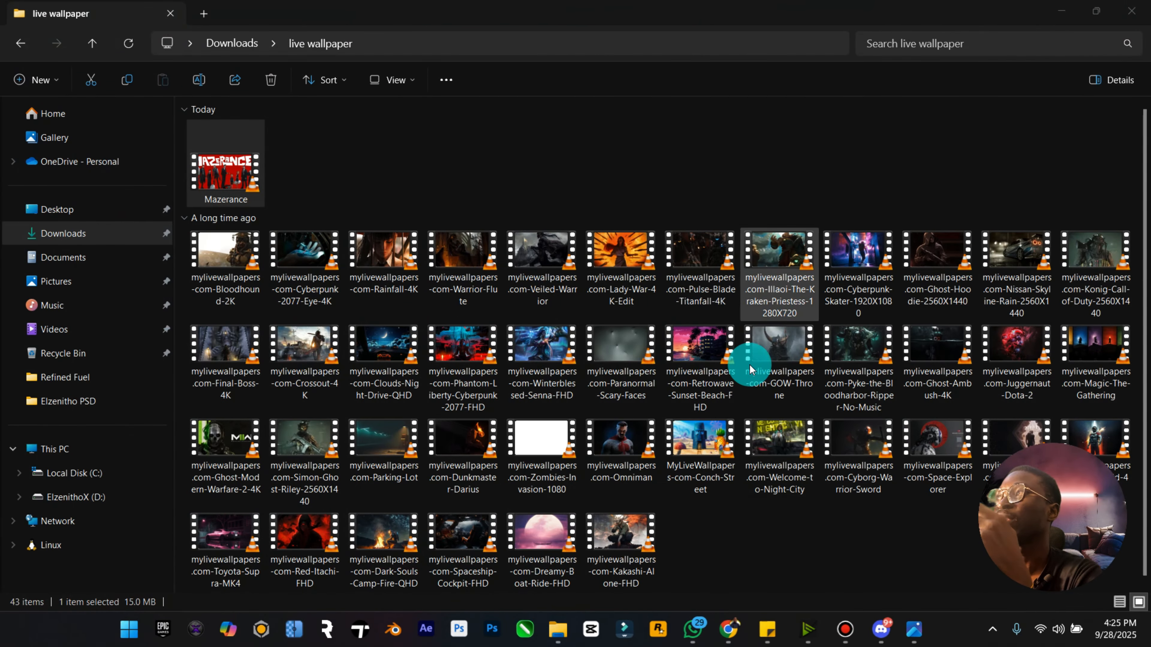
Open Lively Wallpaper from the running background apps, minimize File Explorer, and maximize the Lively Wallpaper window
left_click(994, 631)
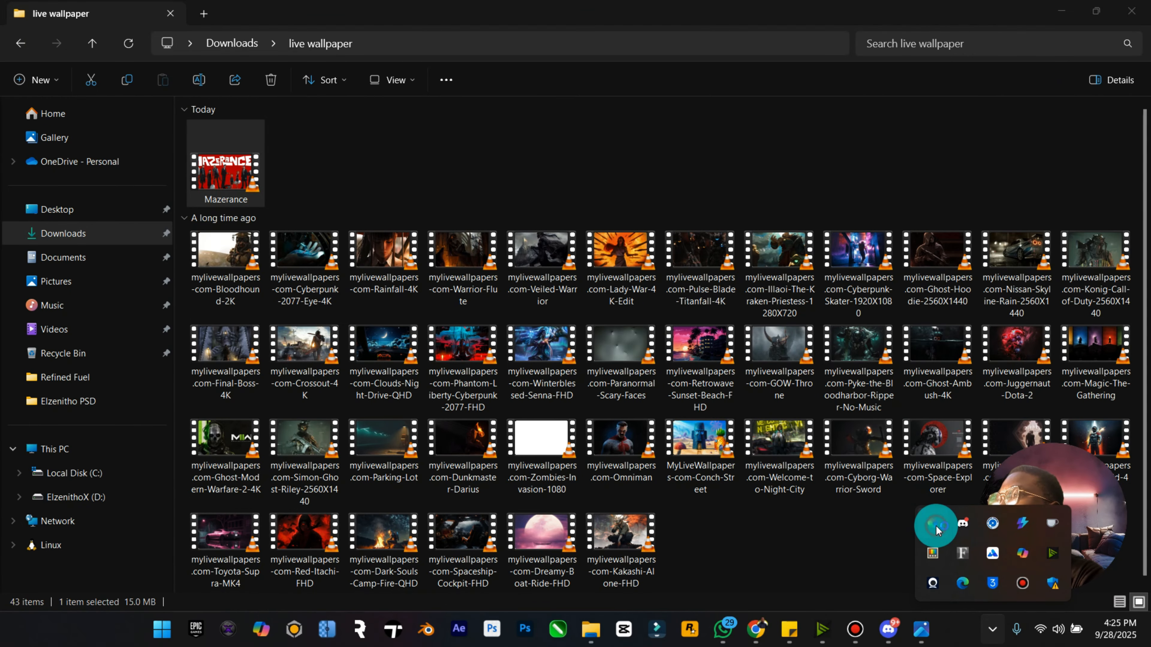
left_click(1057, 5)
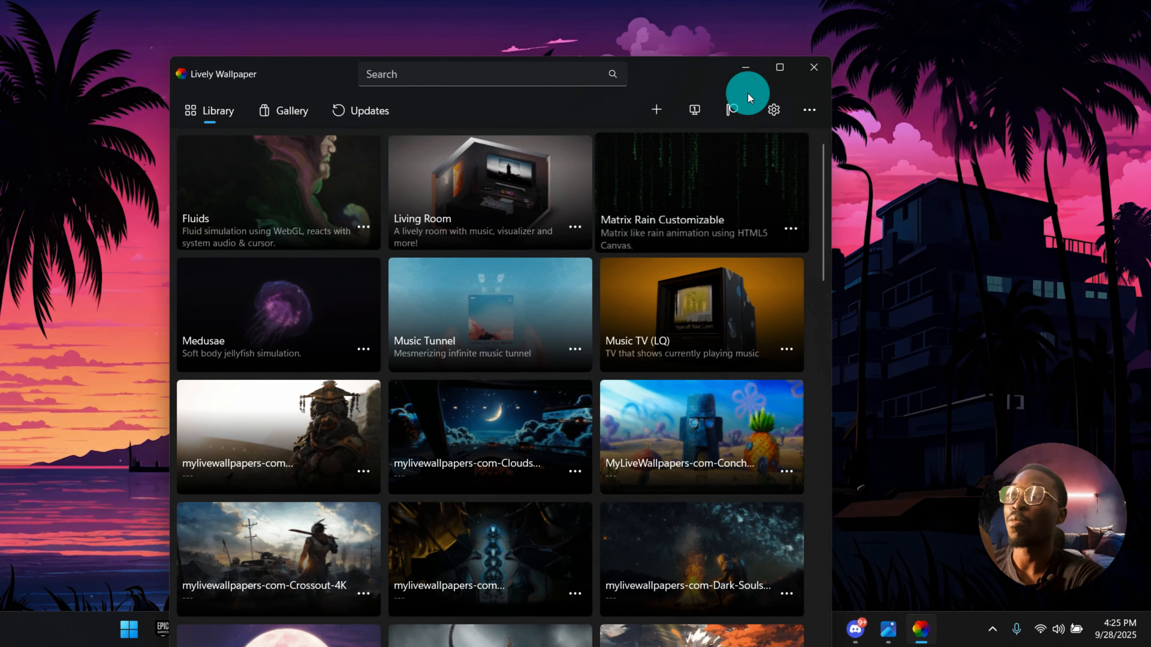
left_click_drag(676, 77, 712, 182)
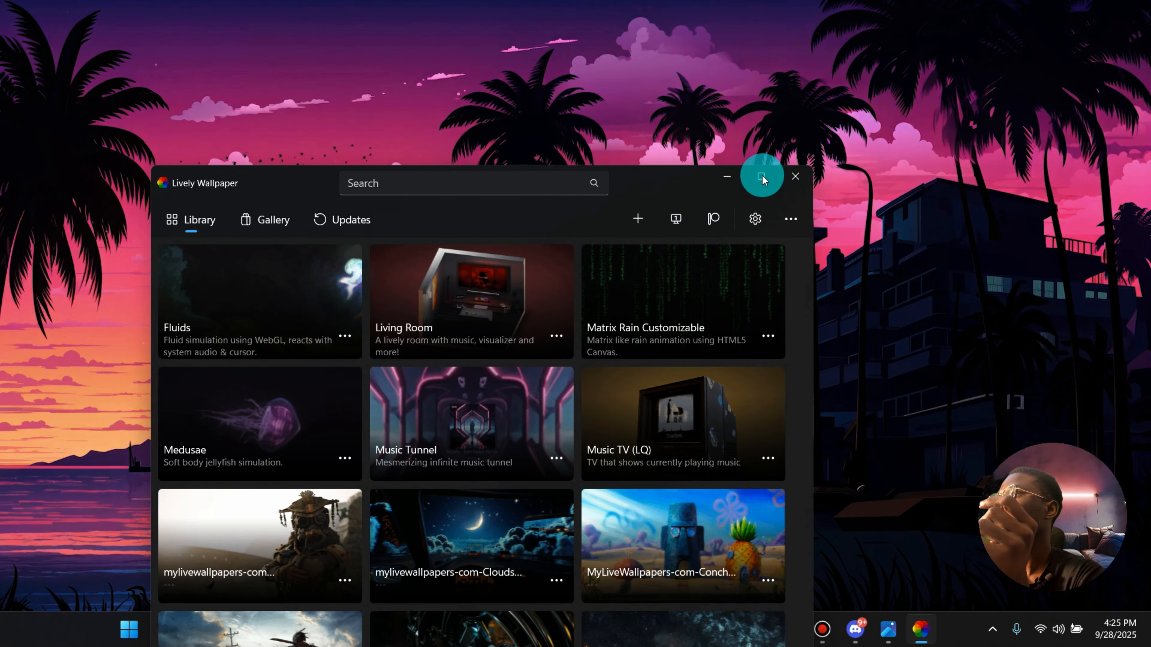
left_click(762, 177)
Browse the wallpaper library and add the Mazerance video from the live wallpaper folder as a new wallpaper
scroll(599, 313, "down", 1)
scroll(599, 313, "down", 10)
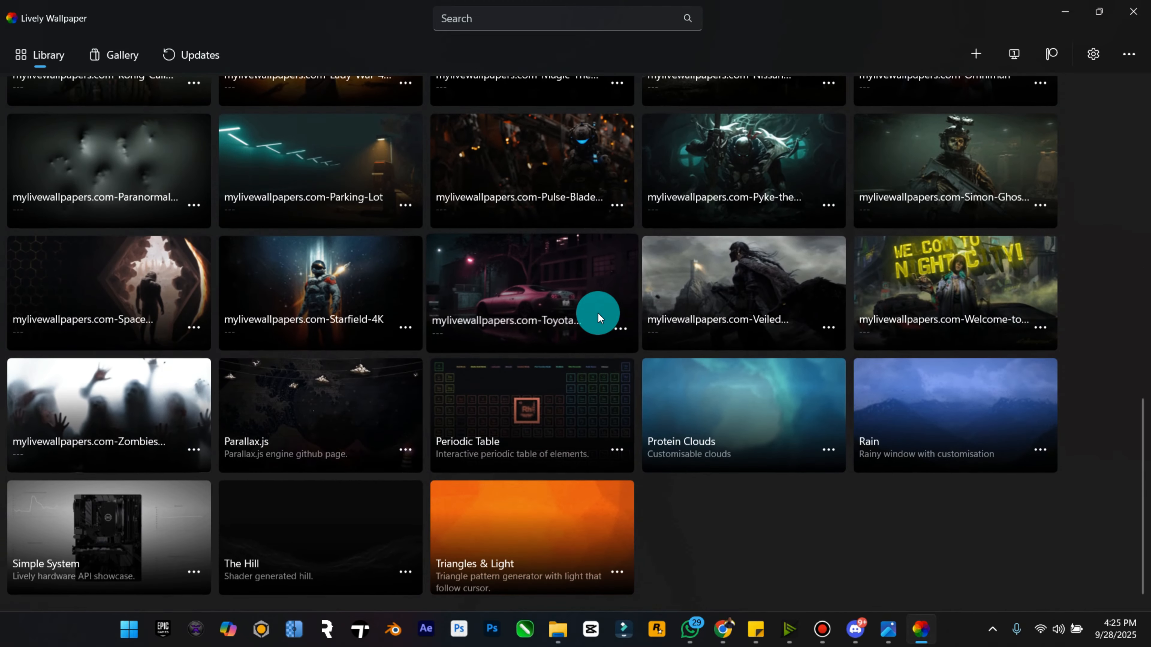
scroll(598, 314, "up", 10)
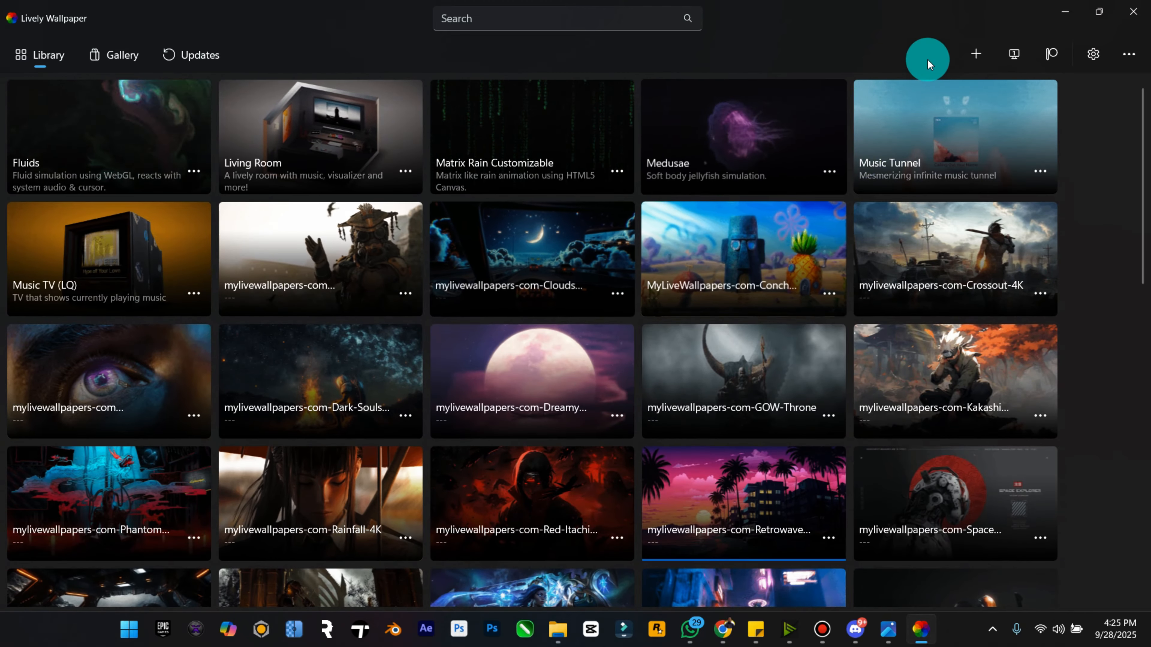
left_click(975, 52)
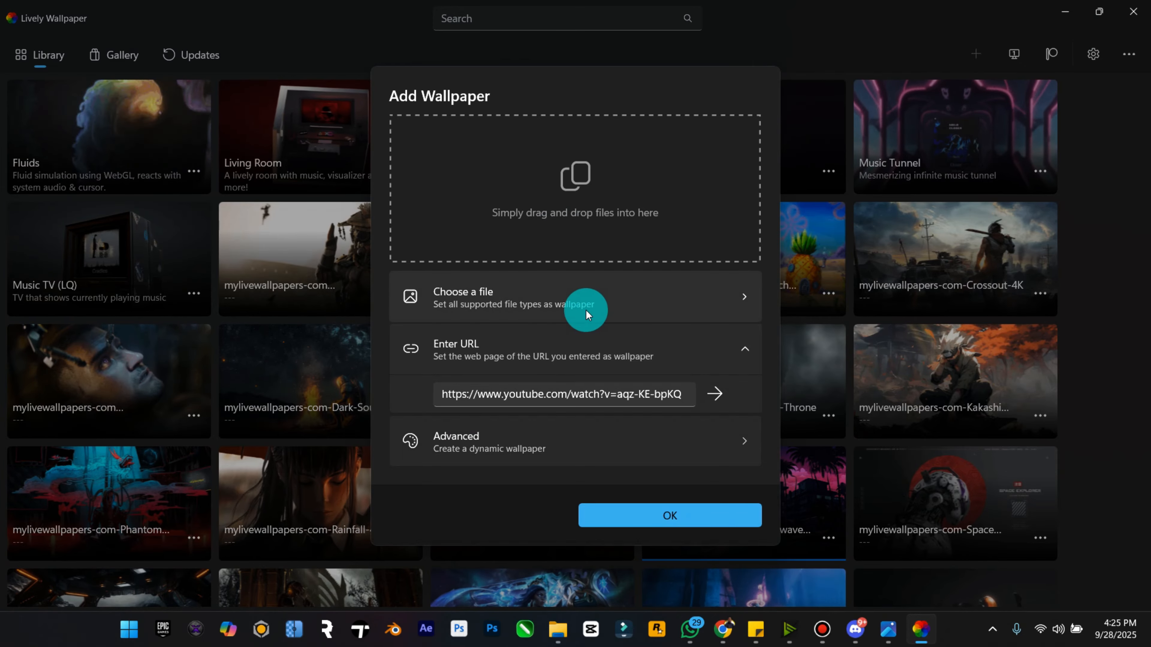
left_click(582, 299)
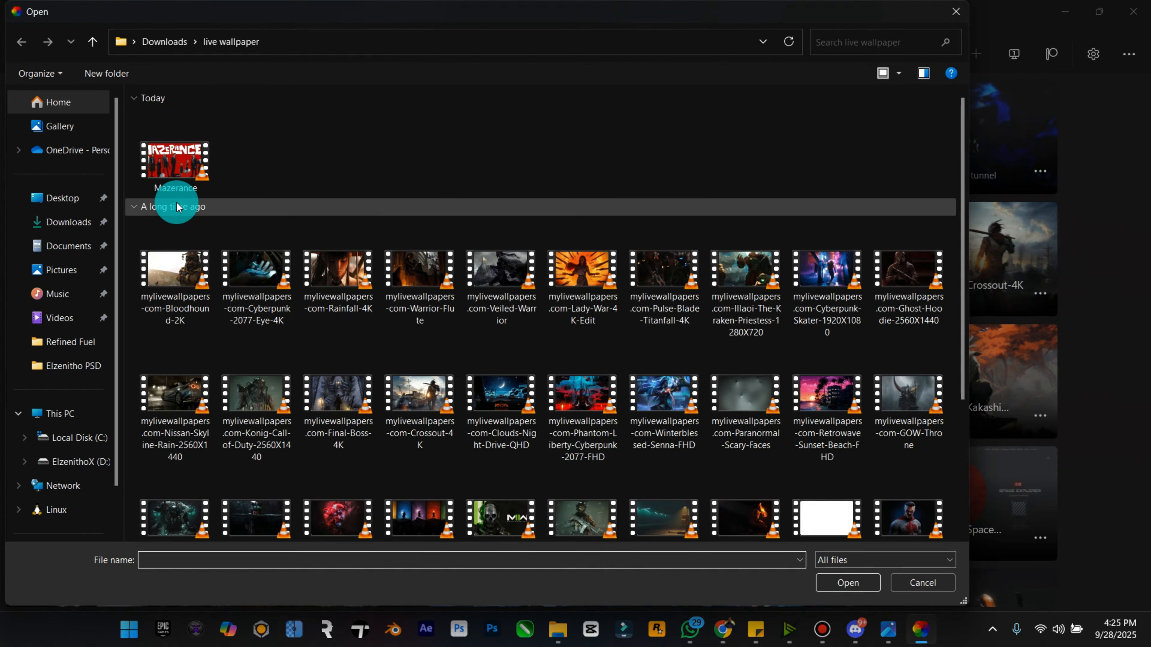
left_click(170, 166)
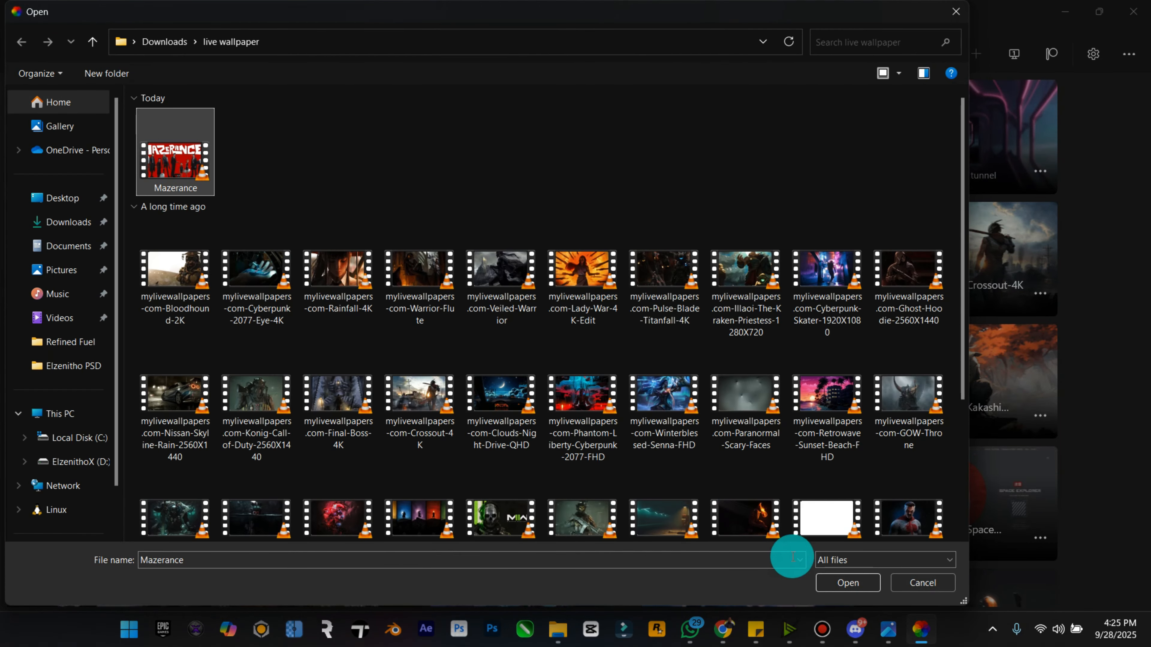
left_click(866, 598)
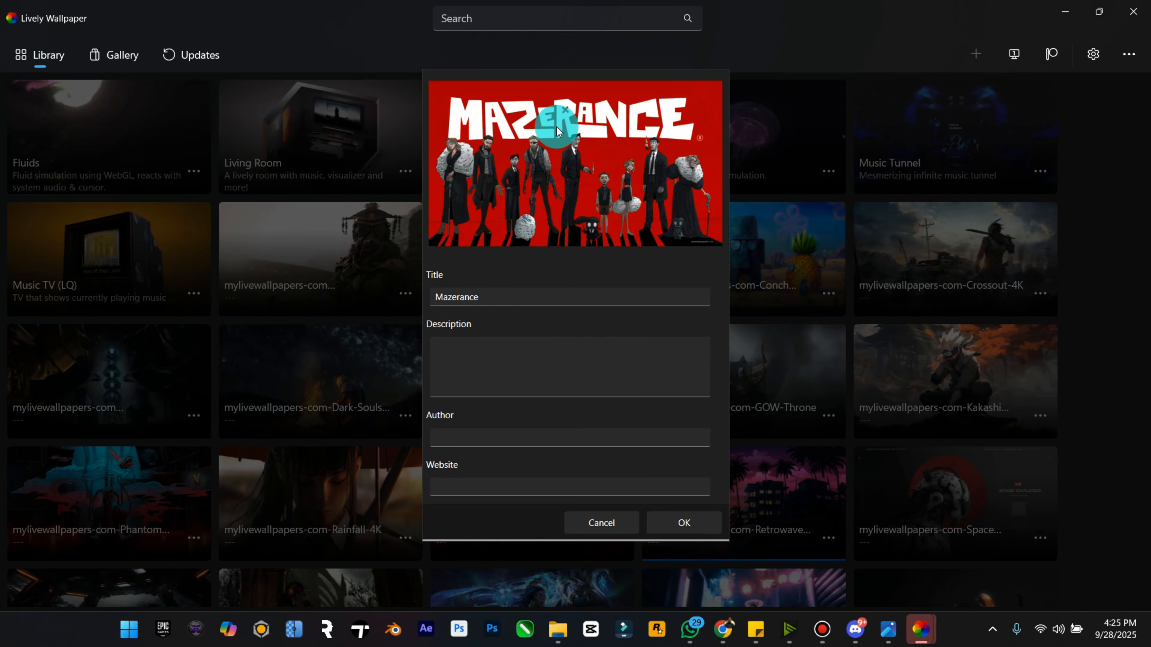
Enter "Mazerance Animated Wallpaper" as the new wallpaper's description
left_click(492, 346)
key("Caps_Lock")
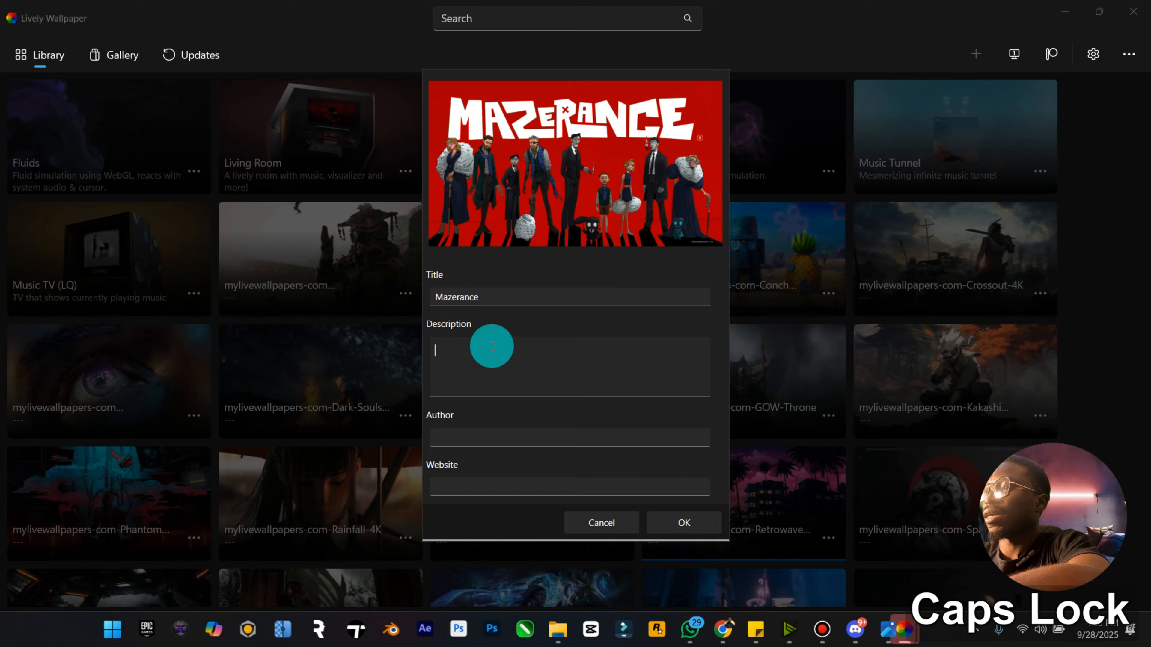
type("Maze")
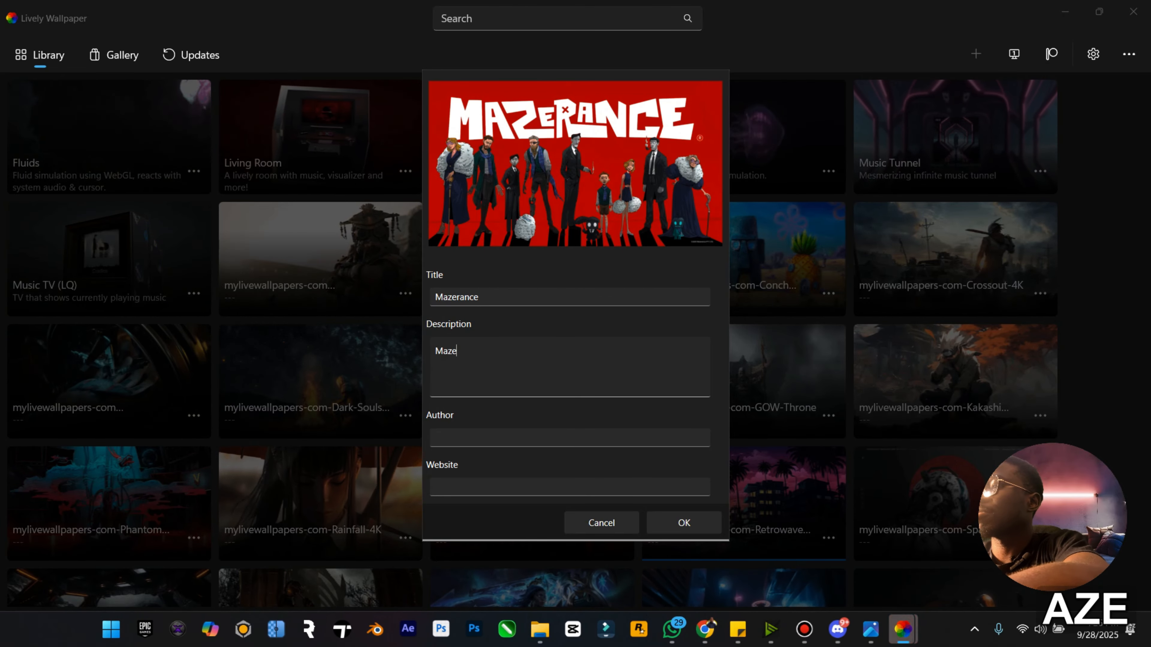
type("rance Ania")
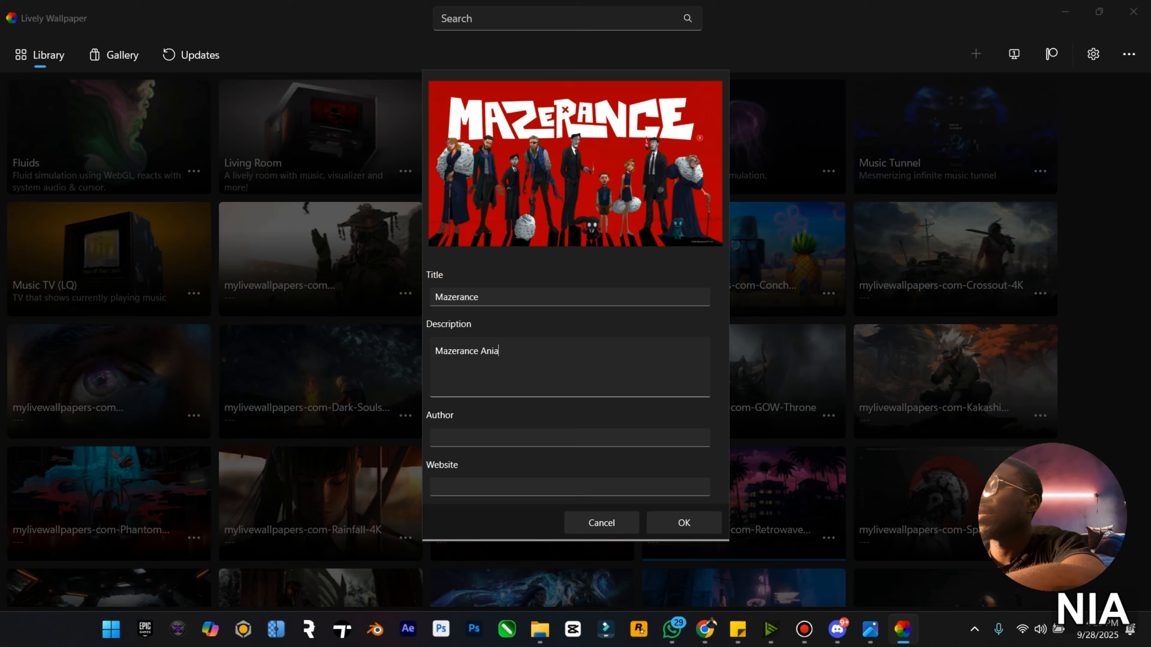
key("BackSpace")
type("mated")
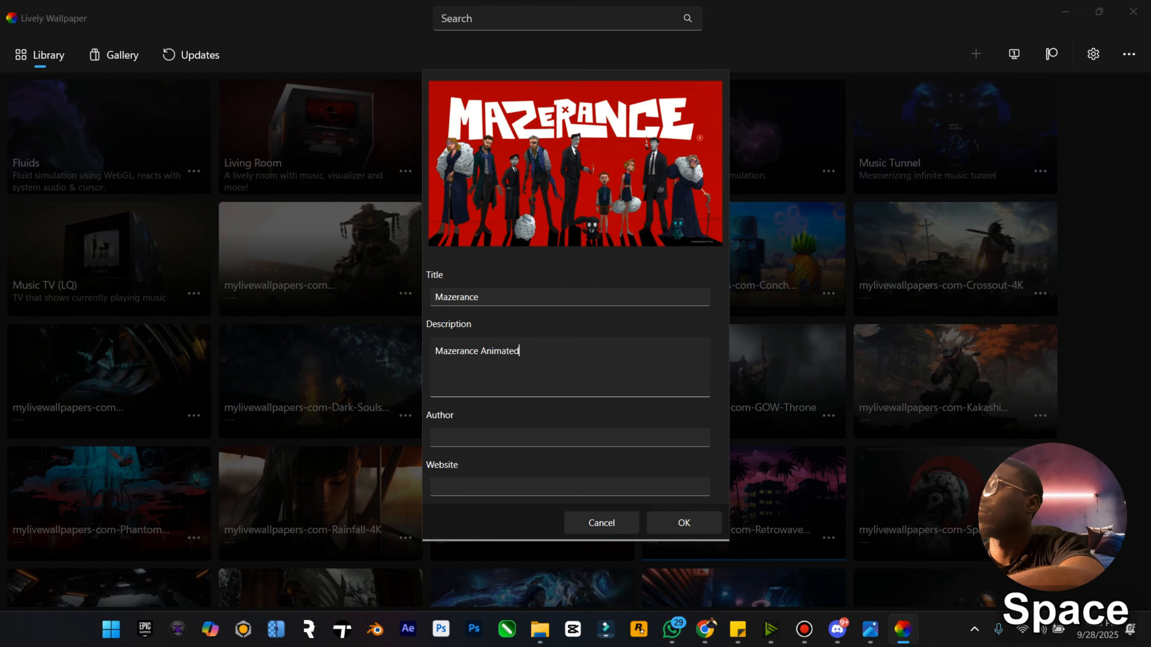
key("Caps_Lock")
type("Wallpapre")
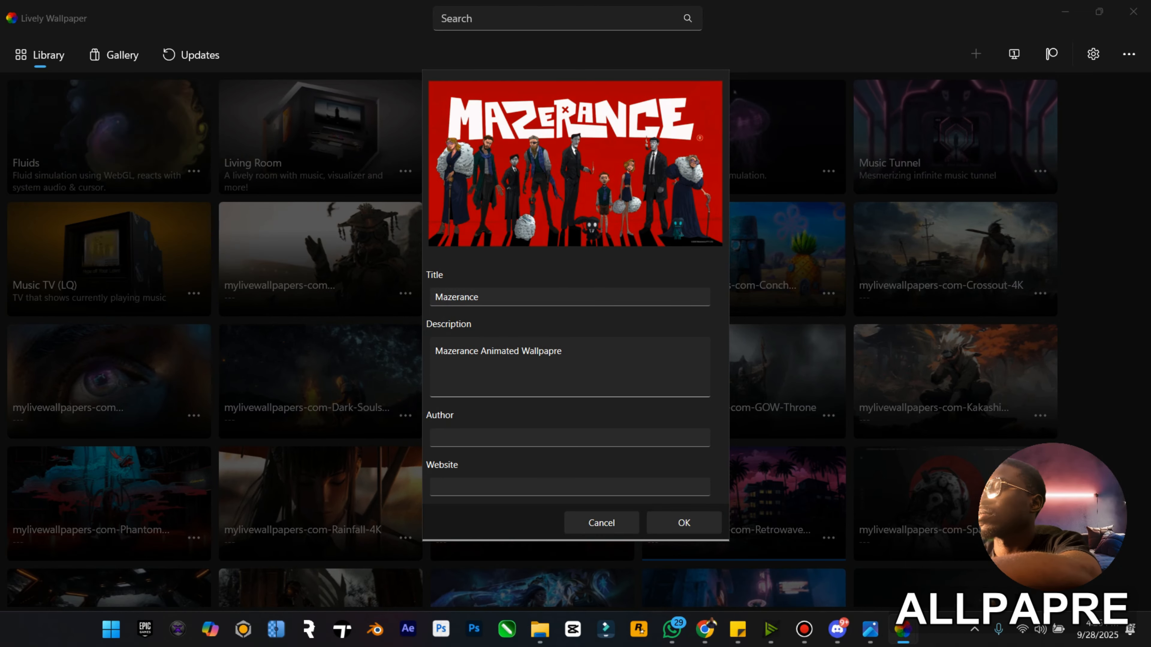
Enter the creator's name followed by "ft Mazerance" as the author and confirm the wallpaper details
left_click(475, 435)
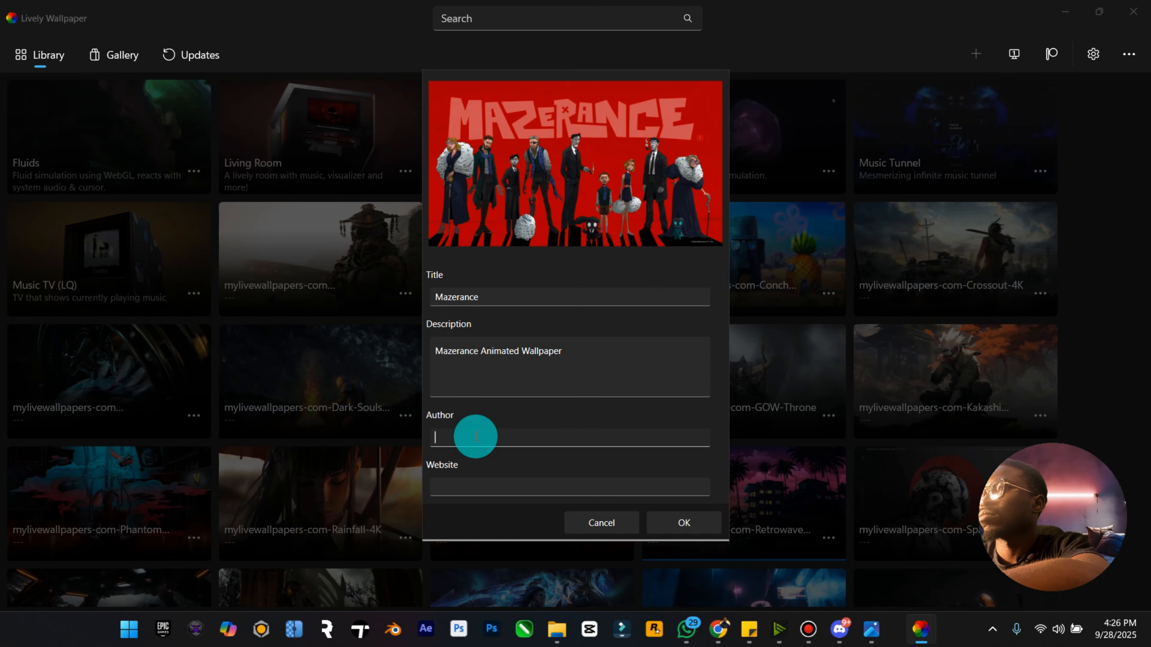
key("Caps_Lock")
type("Elzeni")
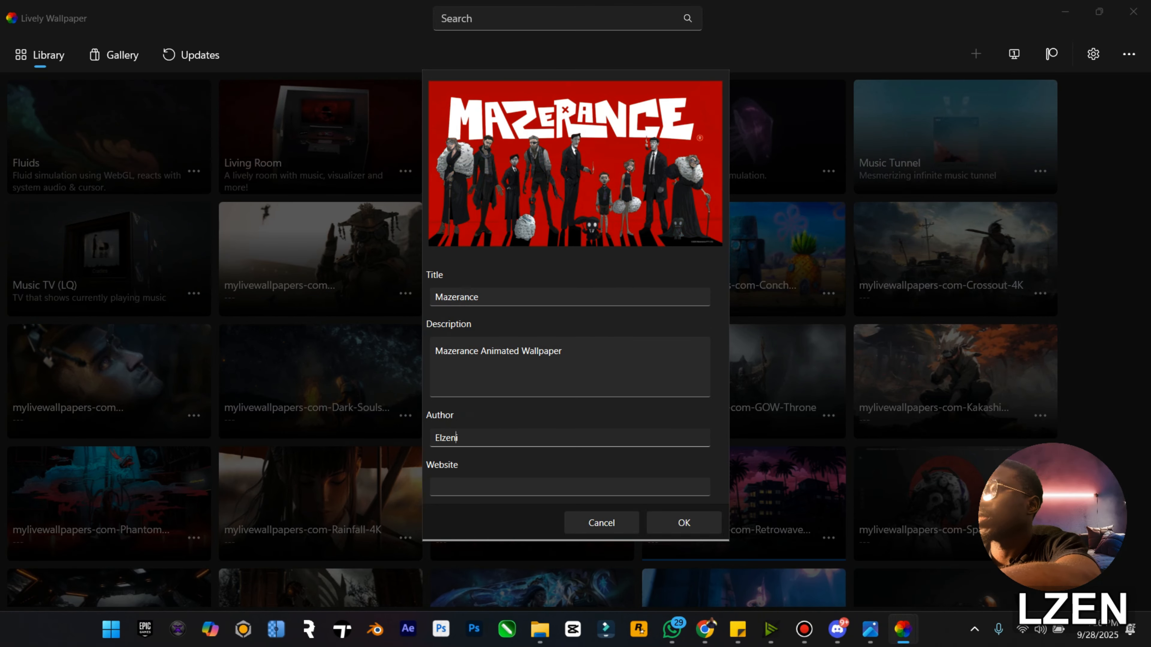
type("tho ft")
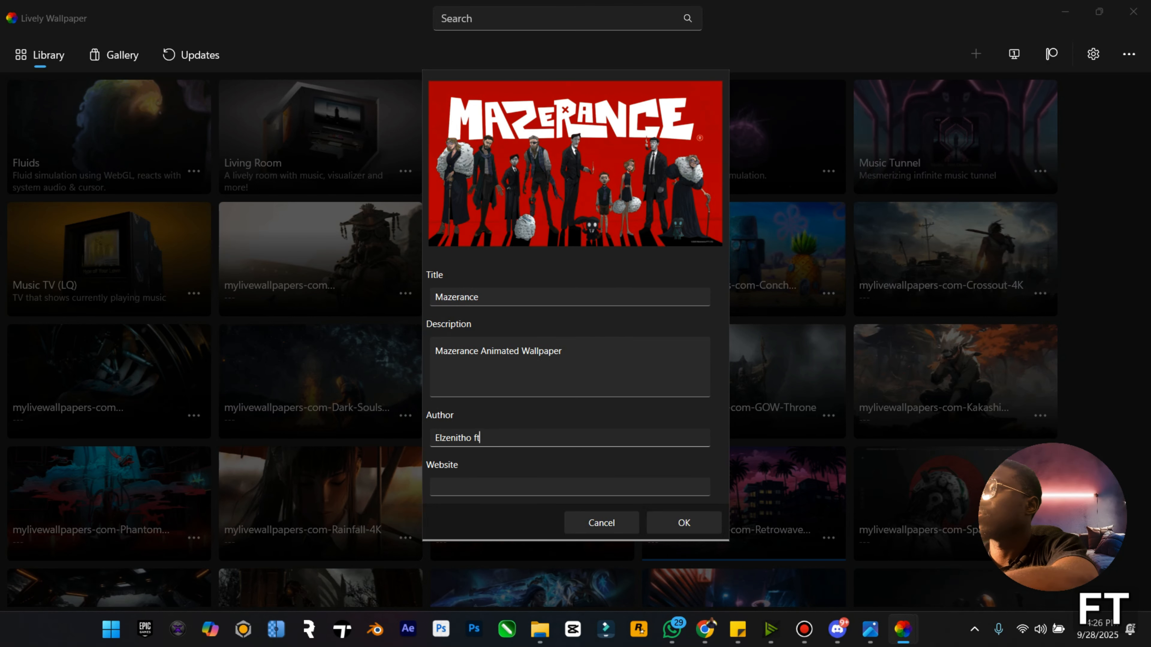
type(" Mazeranc")
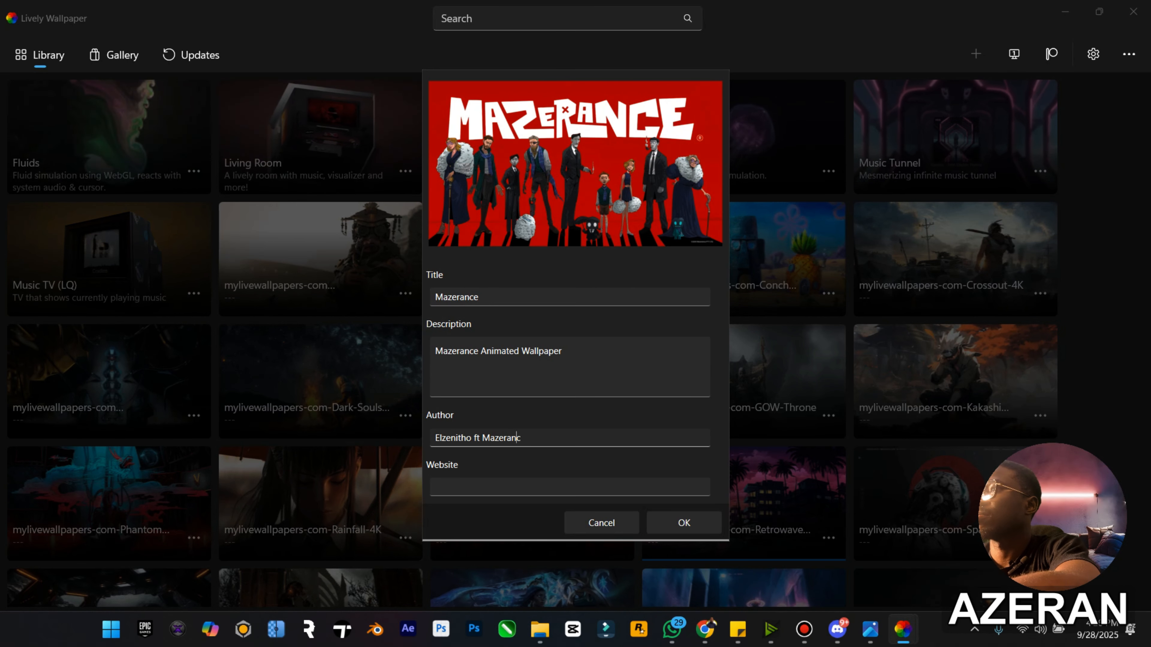
type("e")
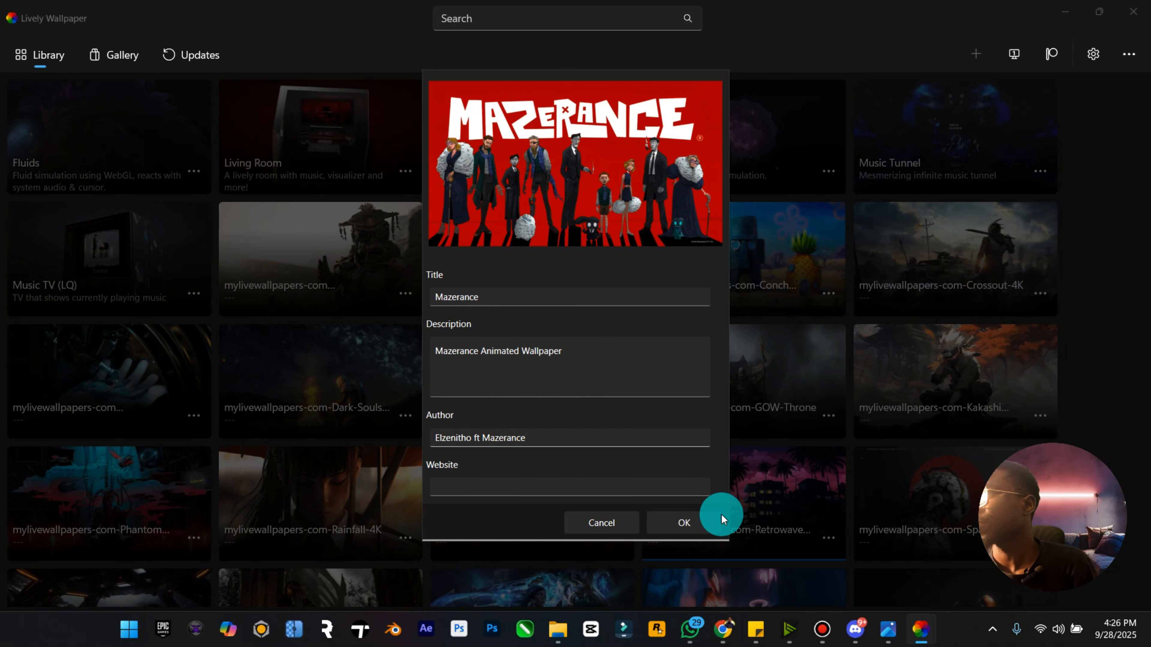
left_click(684, 523)
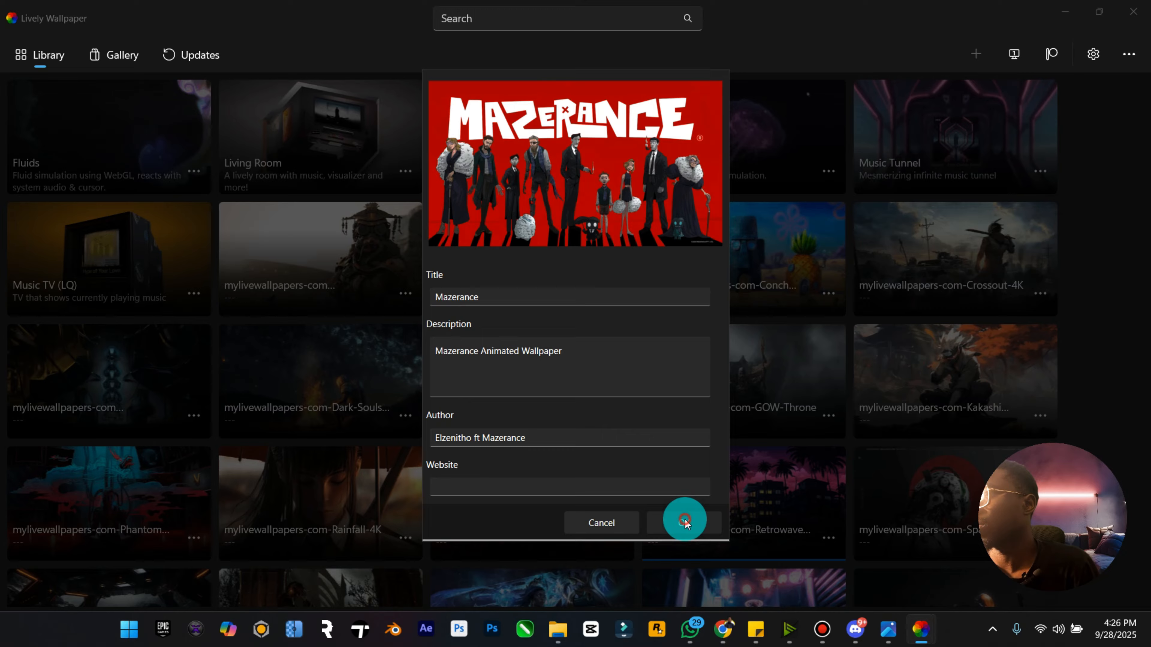
Switch to Chrome, open mazerance.com in a new tab, copy its web address, and minimize the browser
left_click(577, 396)
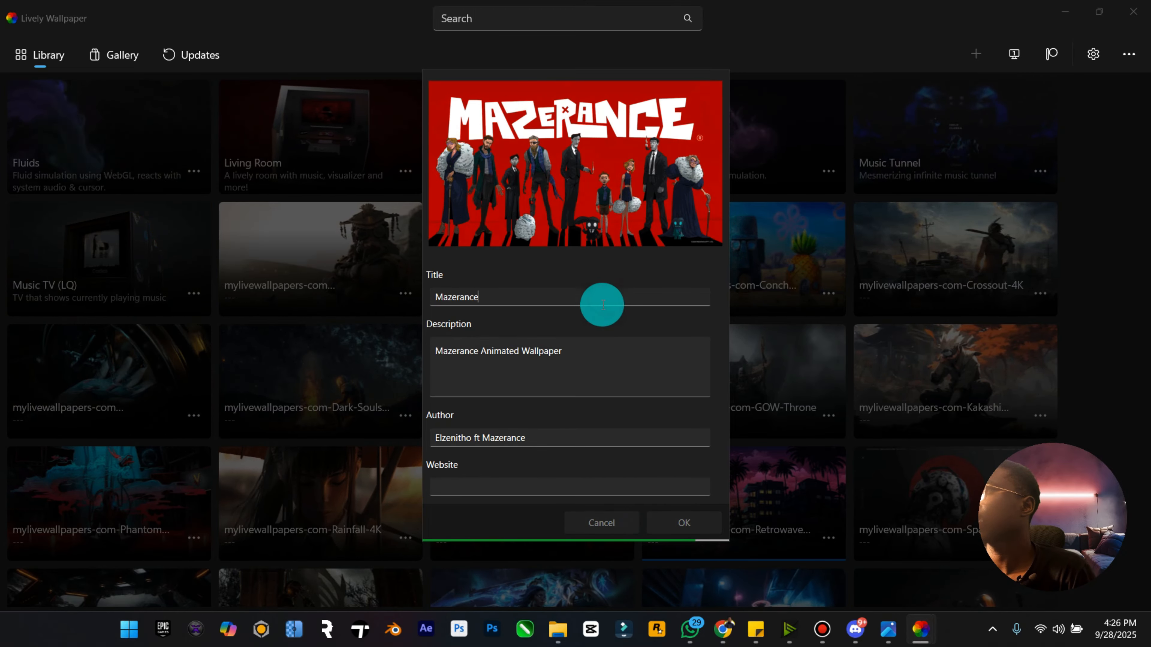
left_click(513, 492)
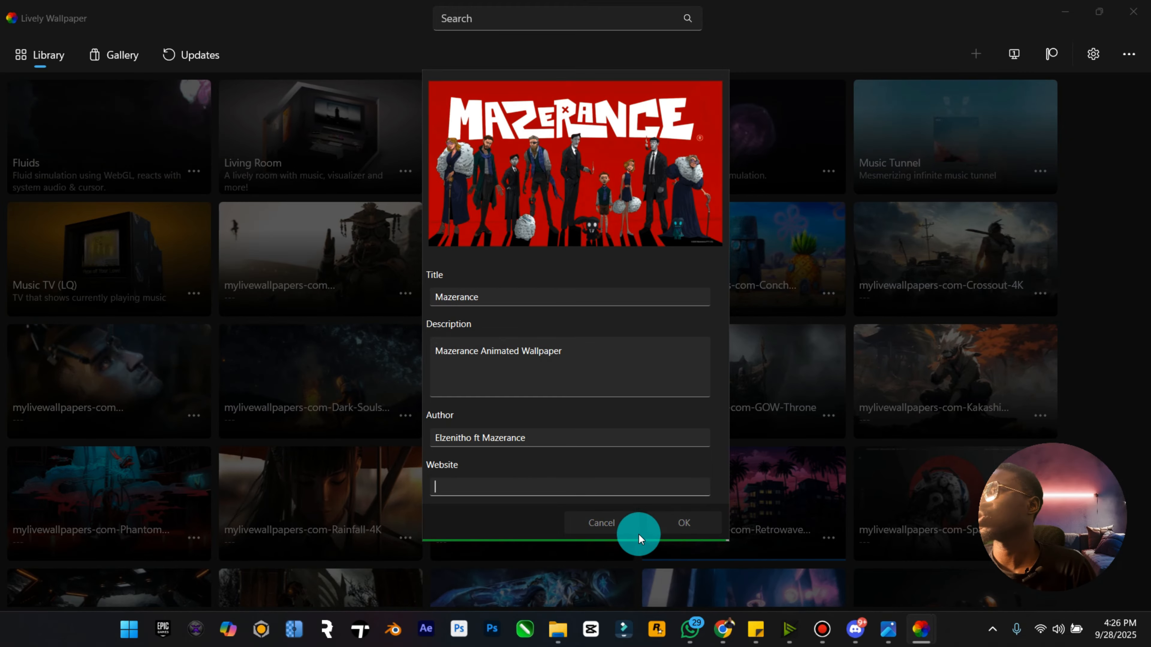
left_click(723, 629)
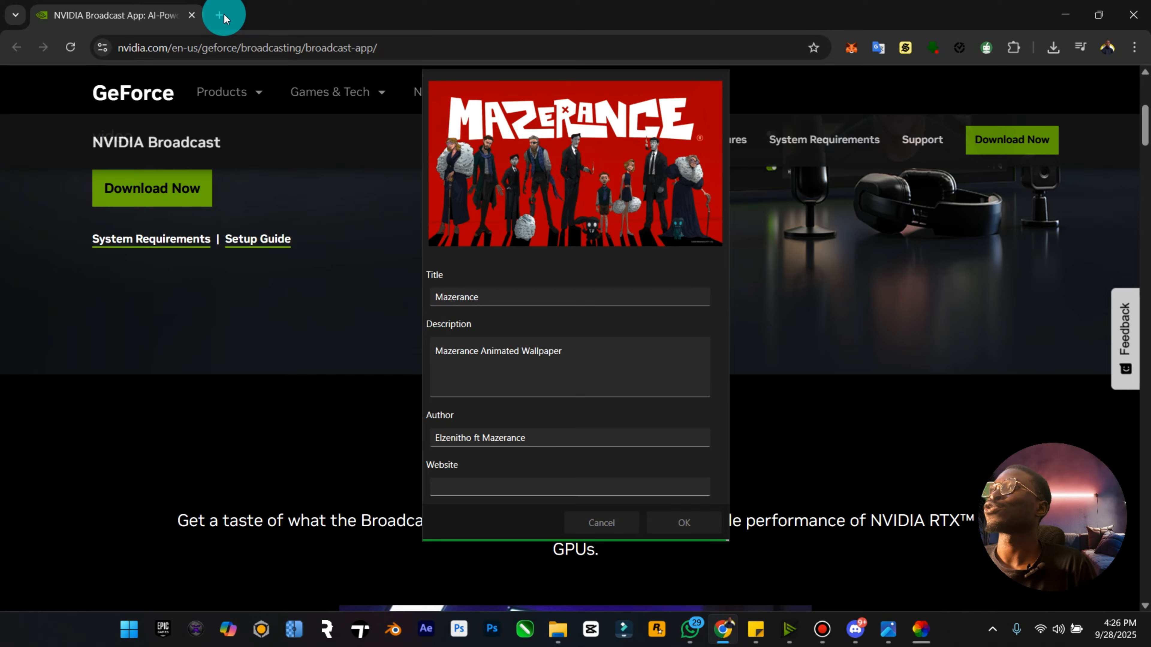
left_click(222, 16)
type("m")
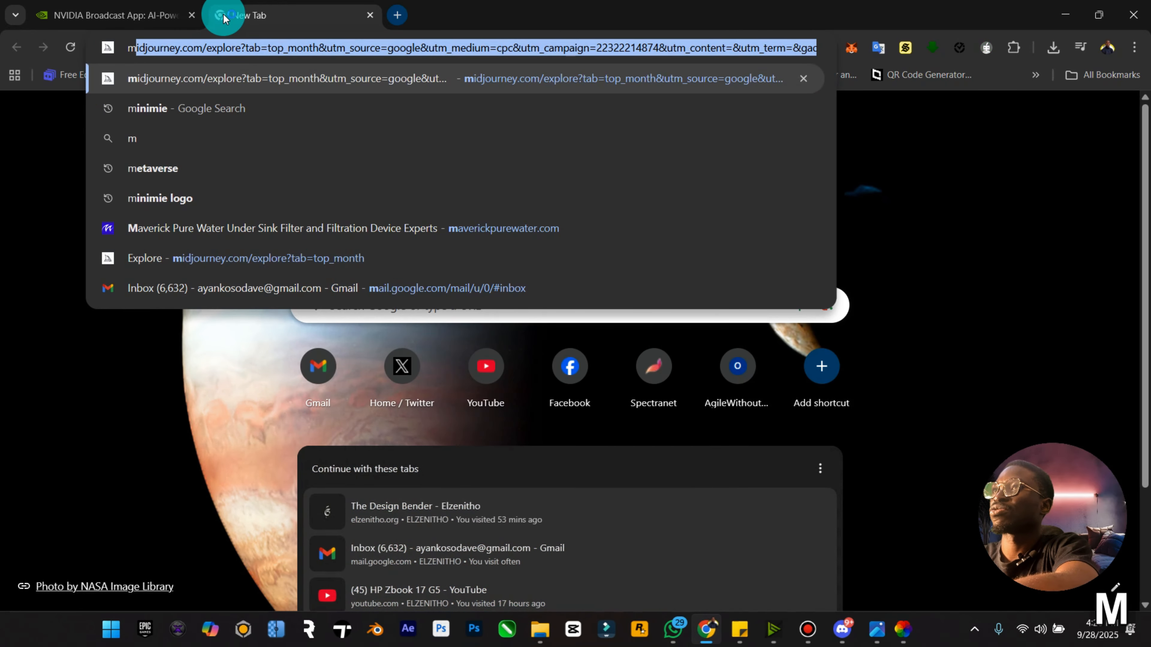
type("azr\\")
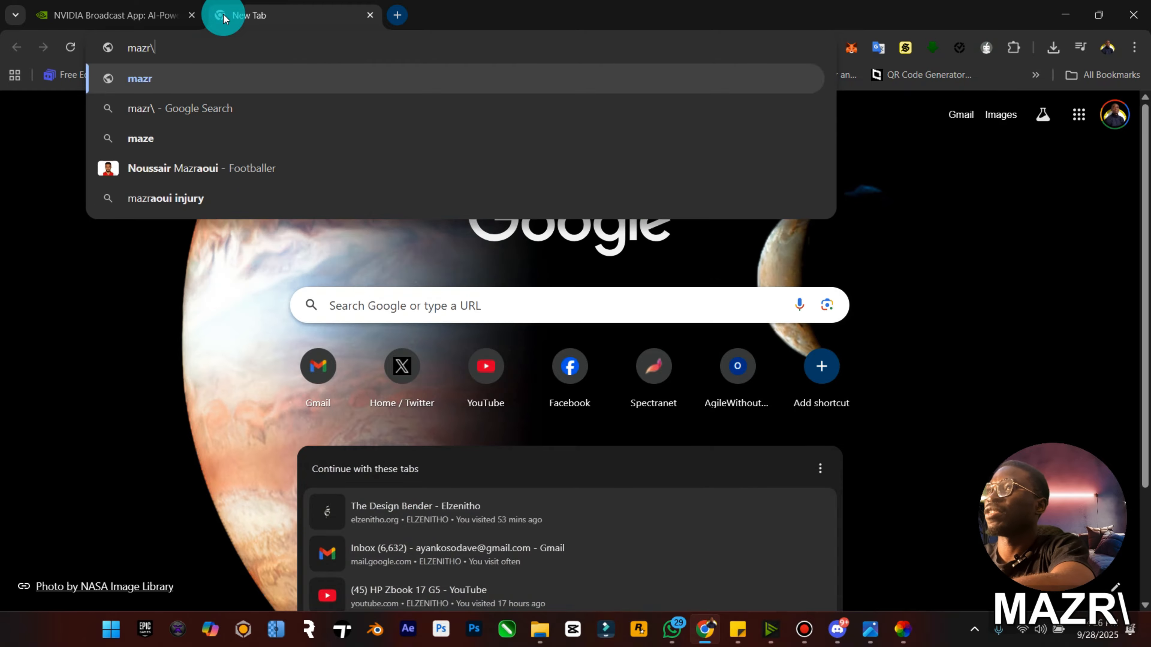
key("BackSpace")
type("4")
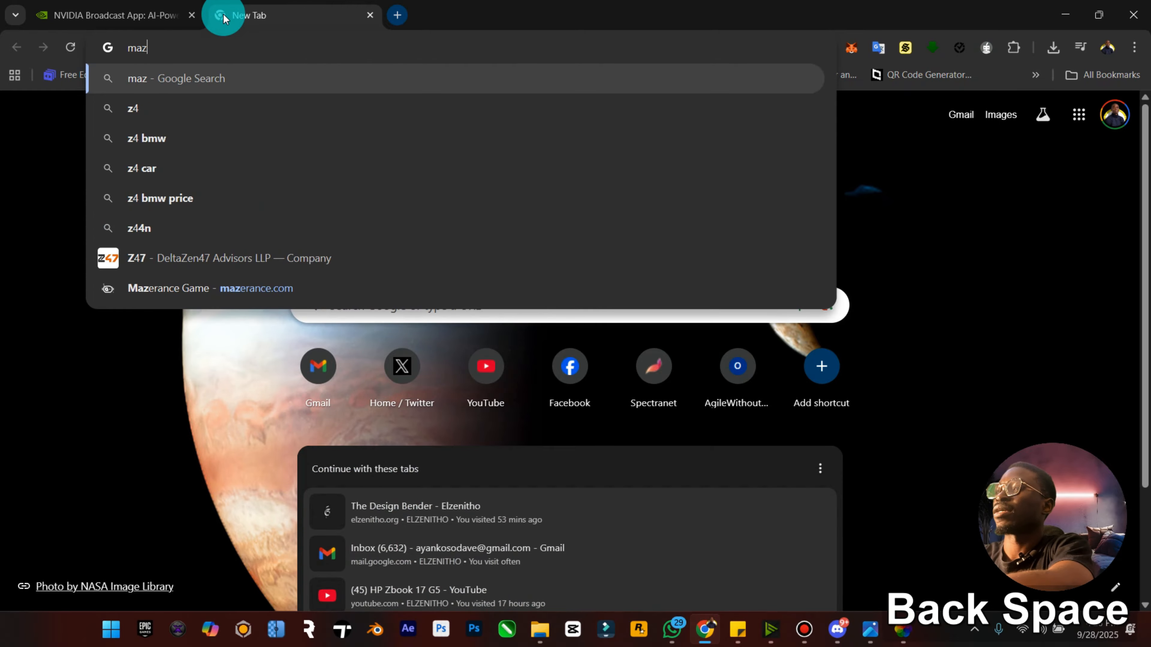
left_click(241, 68)
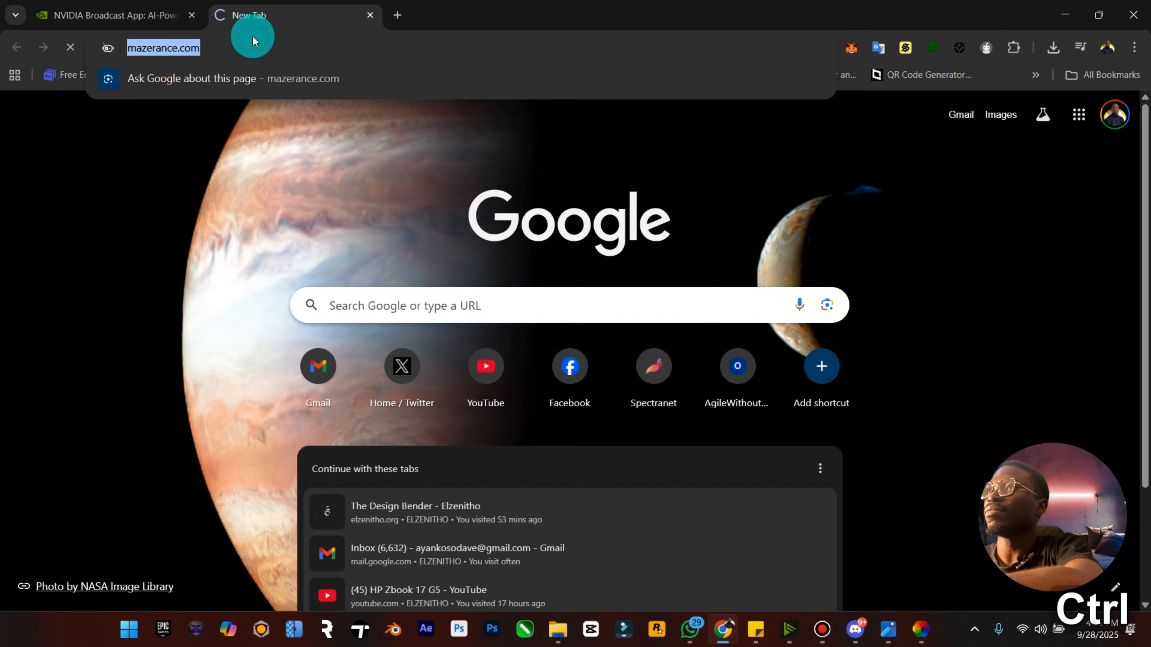
key("ctrl+c")
left_click(1065, 14)
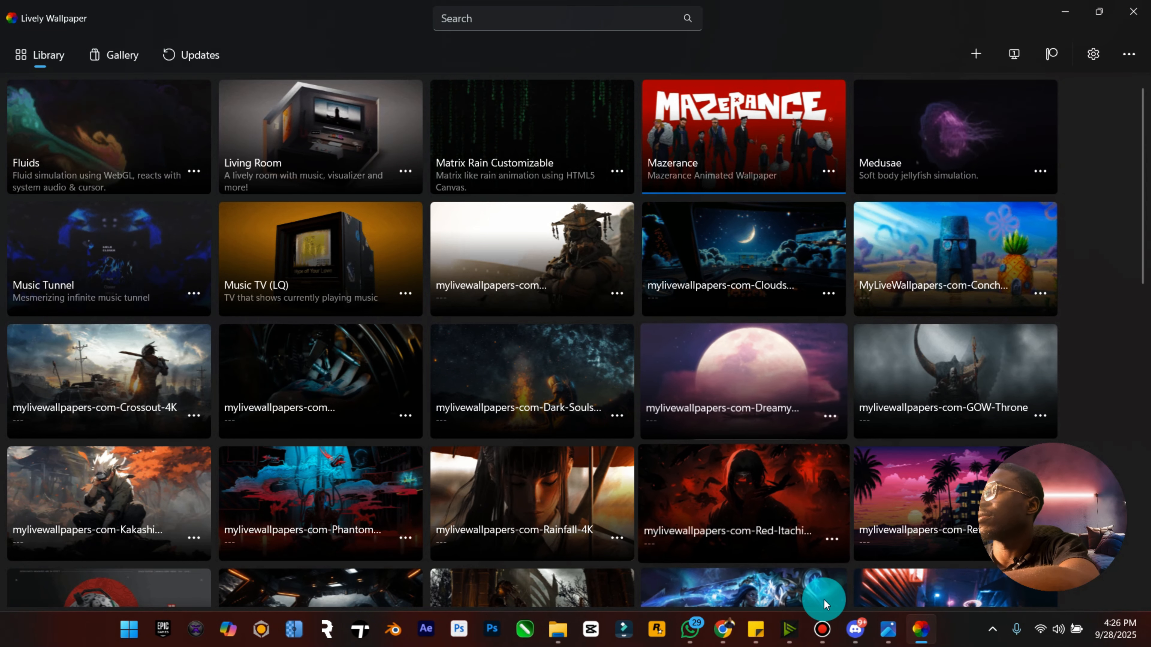
left_click(828, 172)
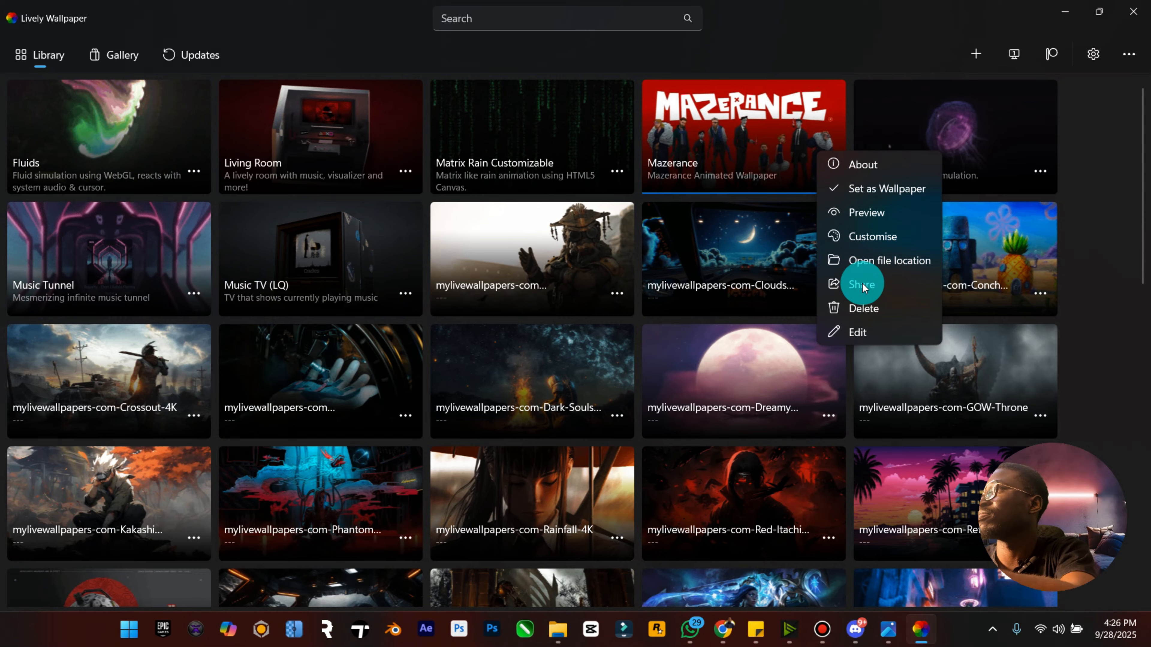
left_click(863, 309)
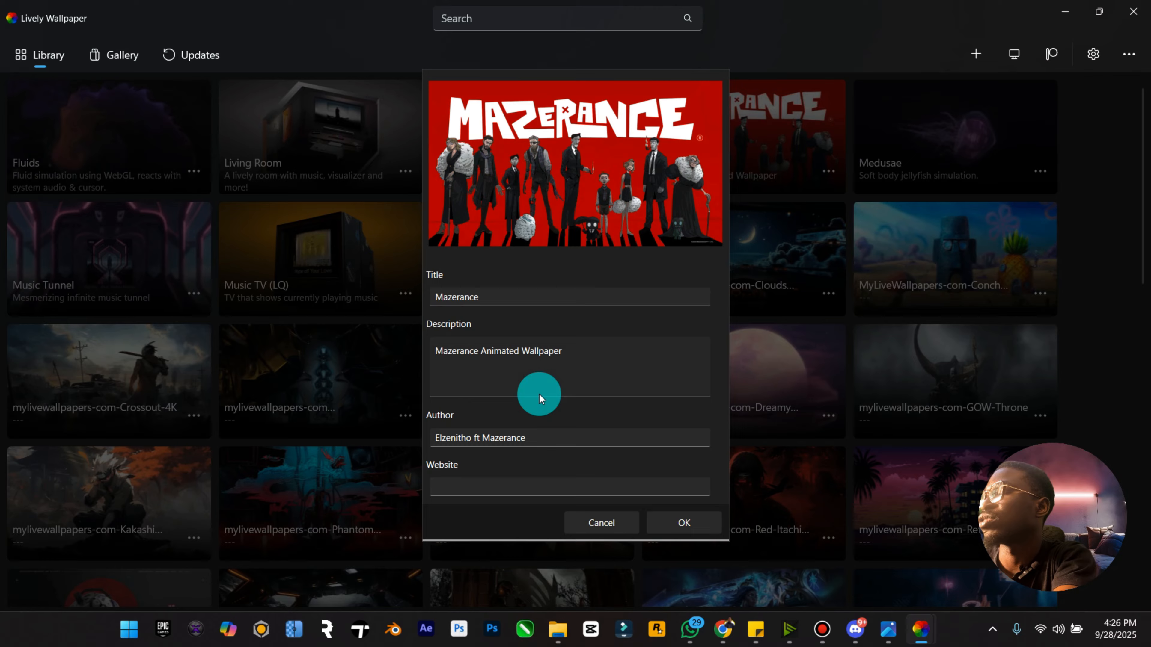
left_click(514, 486)
key("ctrl+v")
left_click(700, 535)
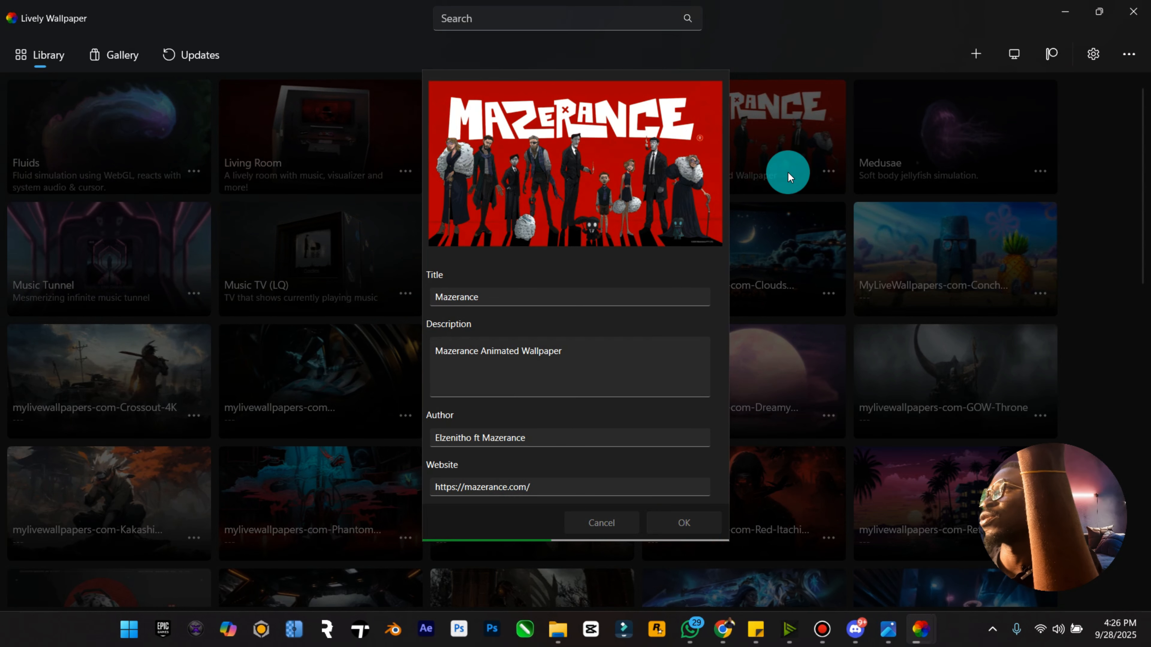
Switch to Chrome, look over the Mazerance home page, and minimize the browser
left_click(724, 629)
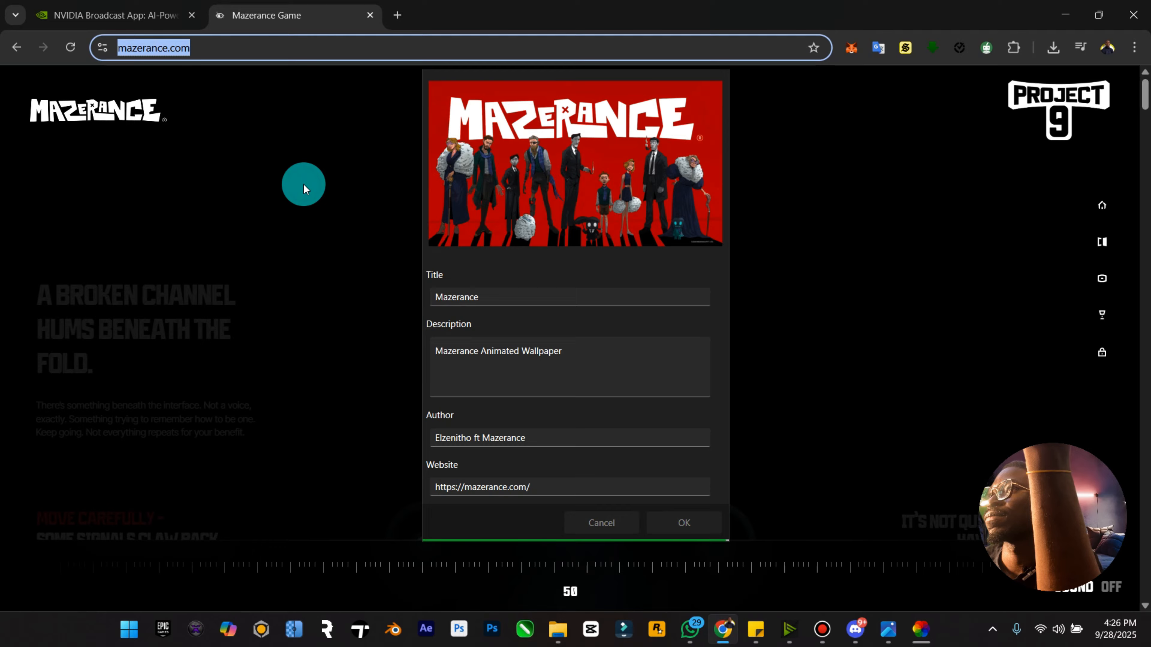
left_click(611, 526)
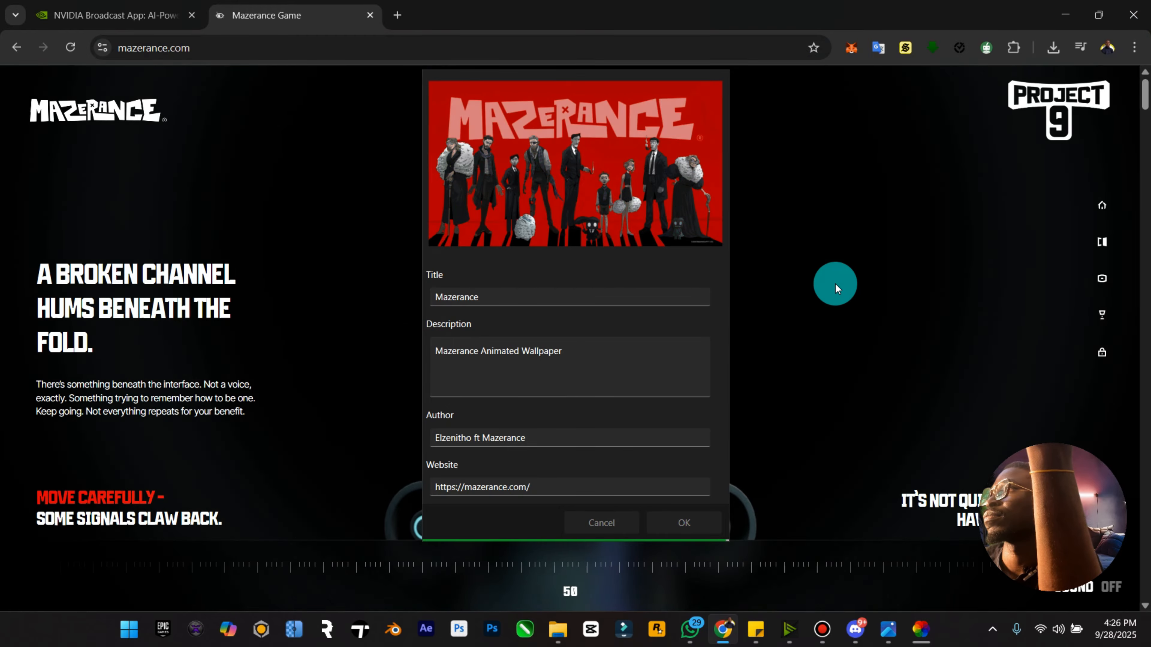
scroll(141, 282, "down", 6)
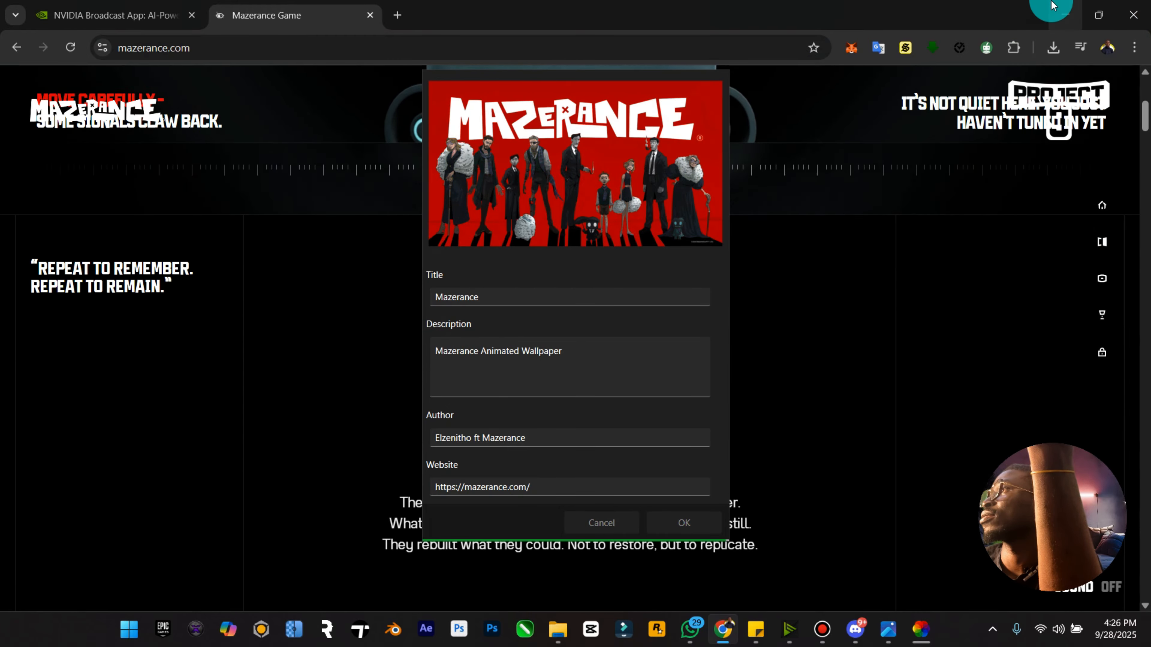
left_click(1063, 12)
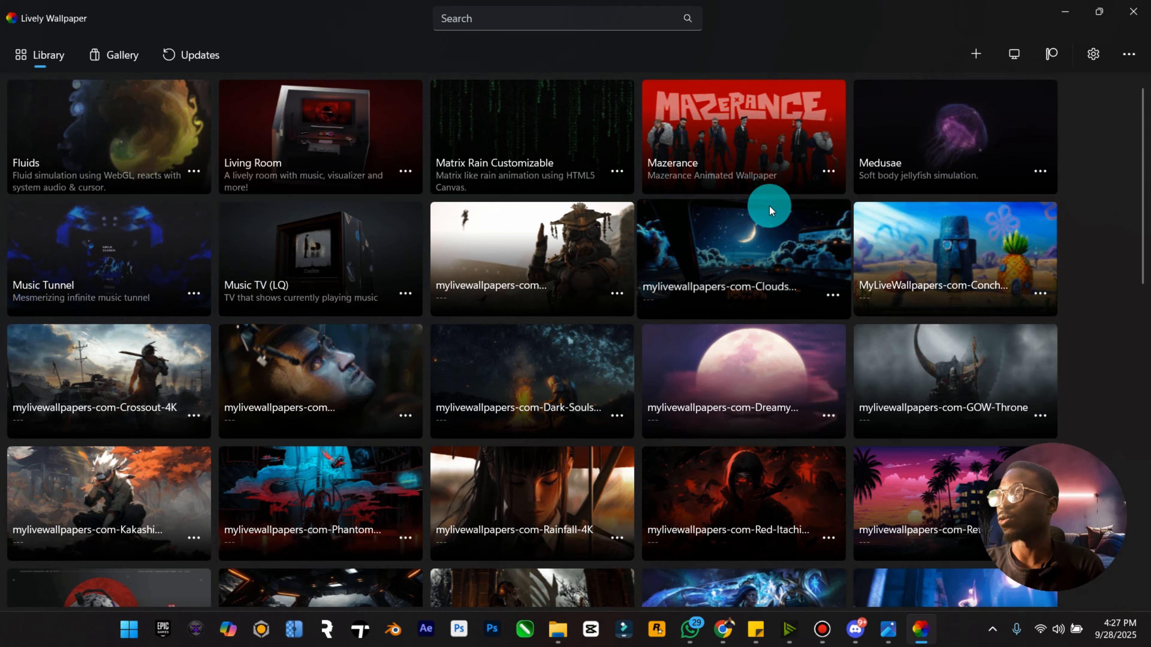
Apply the Mazerance wallpaper to the desktop and minimize Lively Wallpaper to view it
left_click(833, 172)
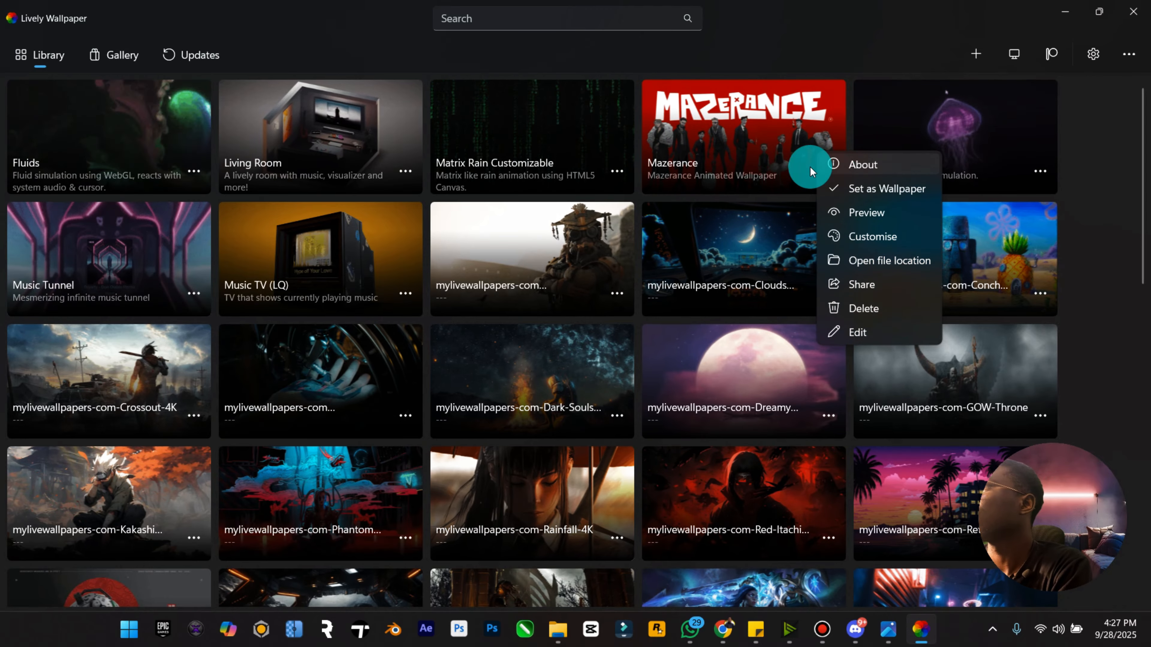
left_click(768, 143)
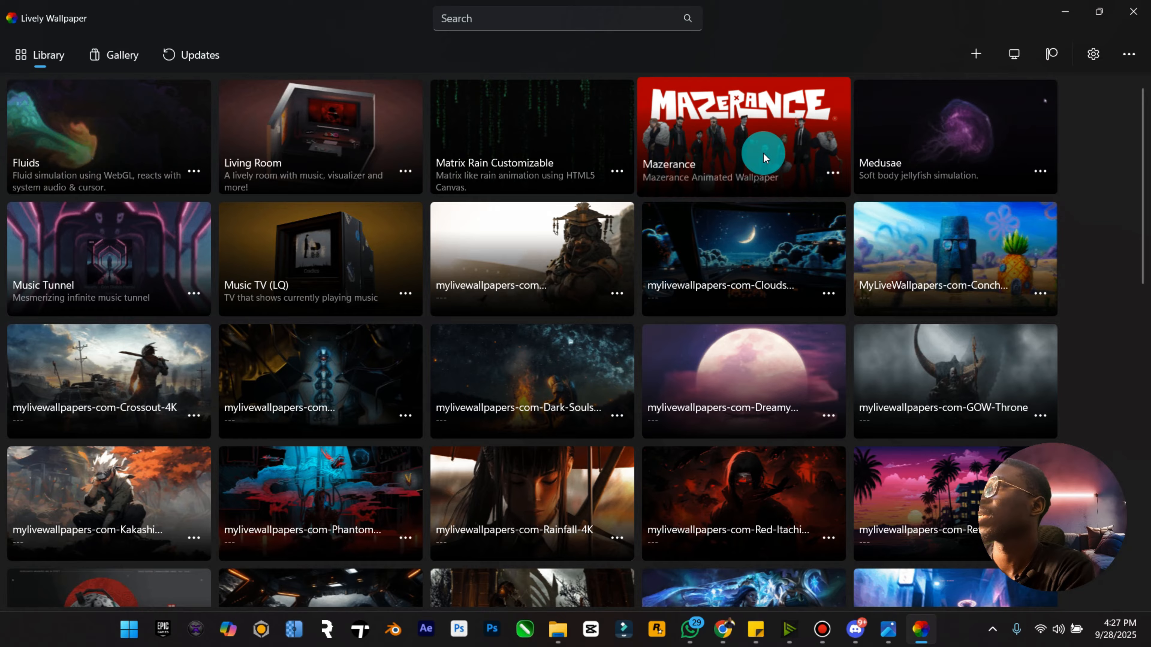
left_click(1065, 11)
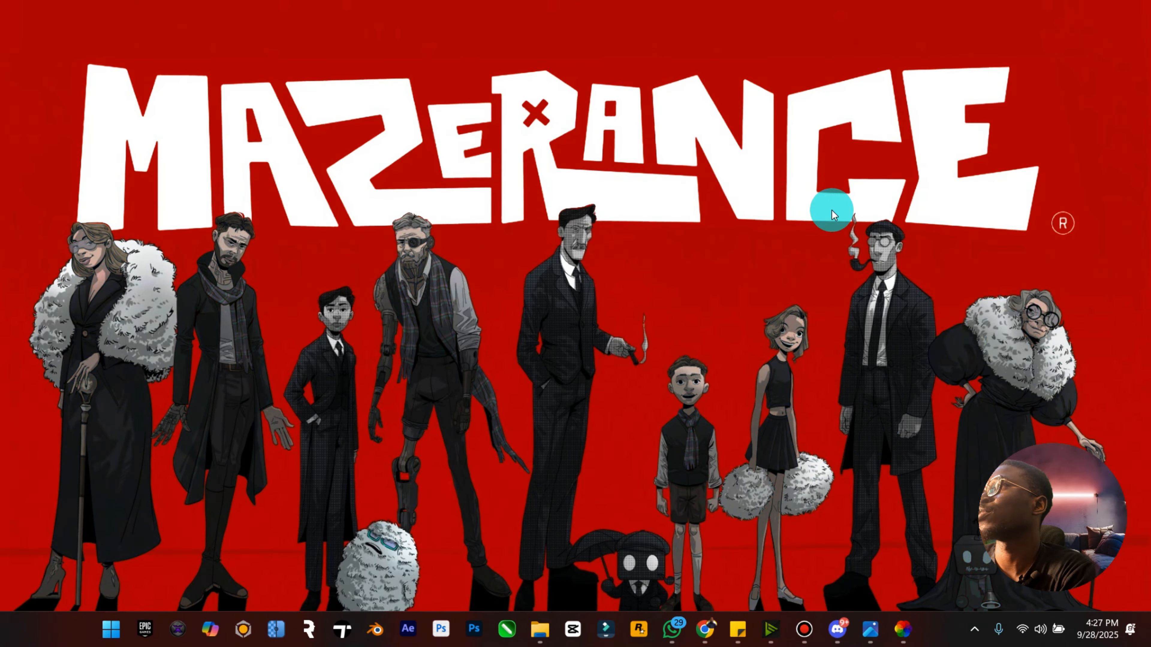
mouse_move(1082, 466)
left_click_drag(1092, 460, 1096, 472)
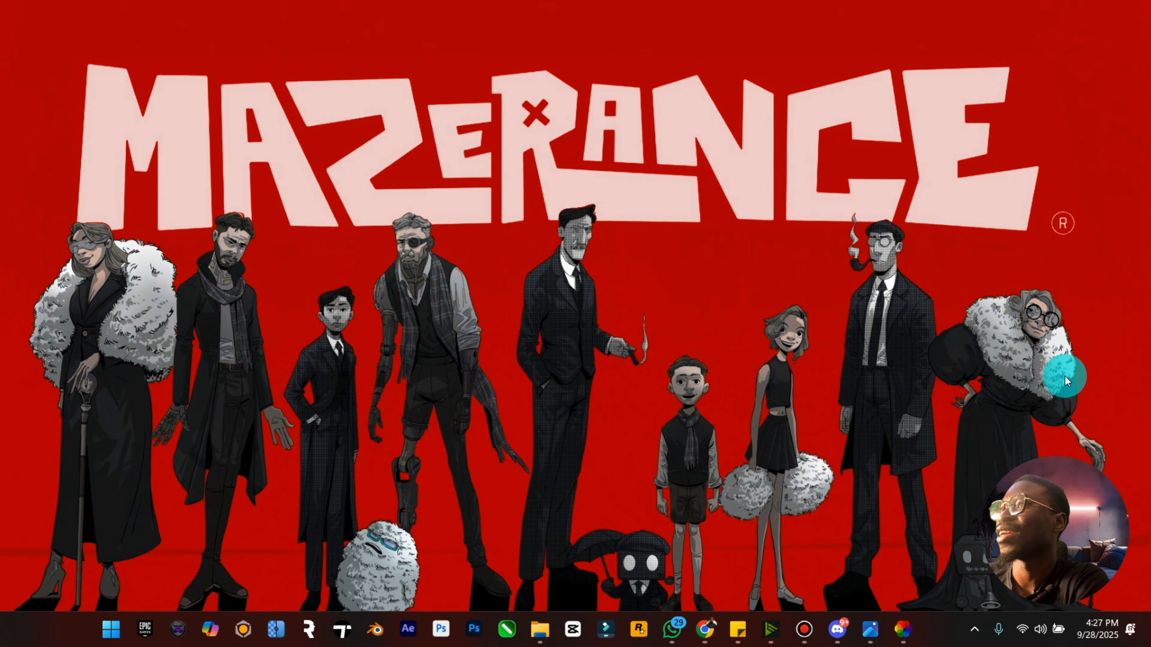
Reopen Lively Wallpaper in a smaller window that leaves the desktop visible and open the Mazerance wallpaper's customization settings
left_click(902, 629)
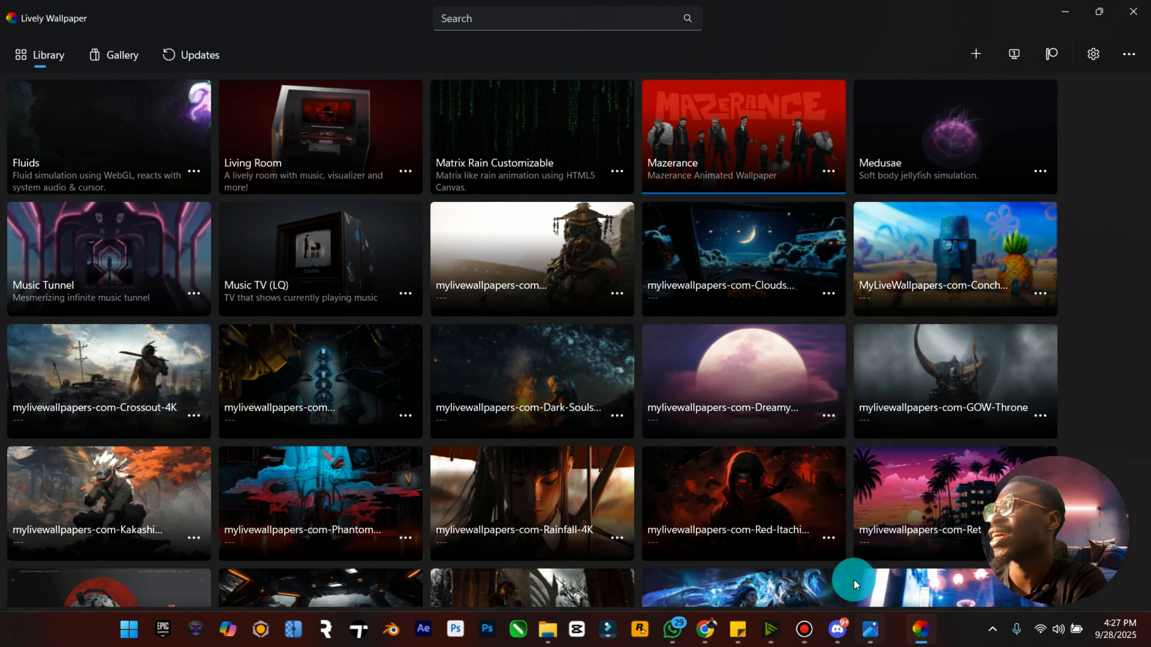
left_click(1106, 29)
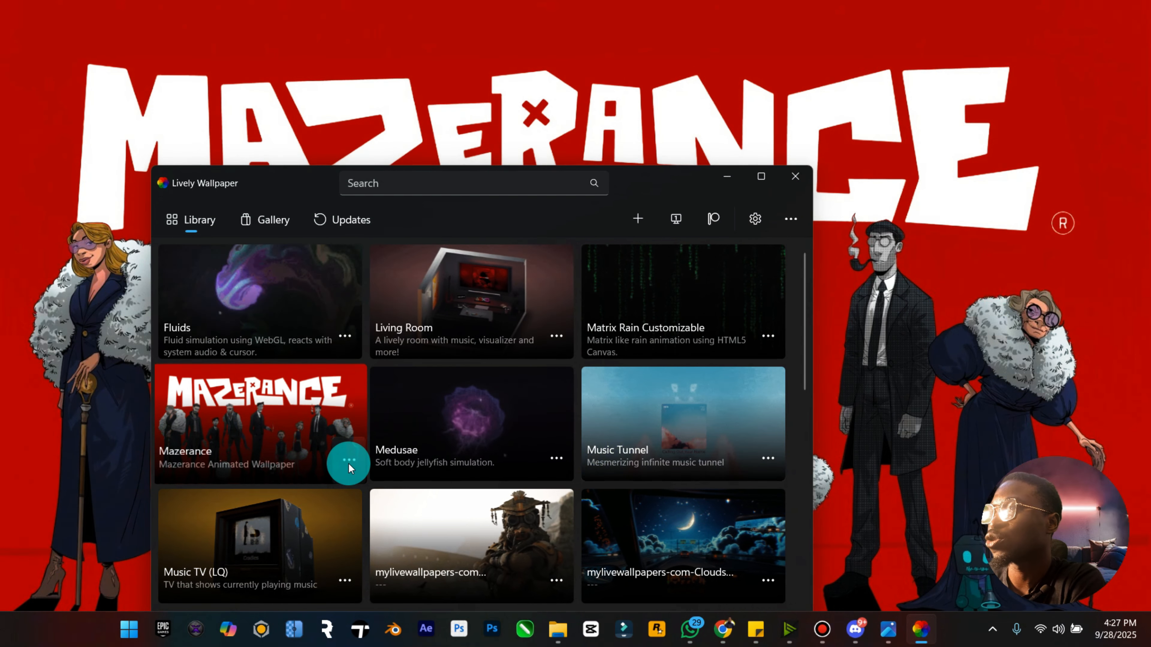
left_click(345, 458)
left_click(395, 330)
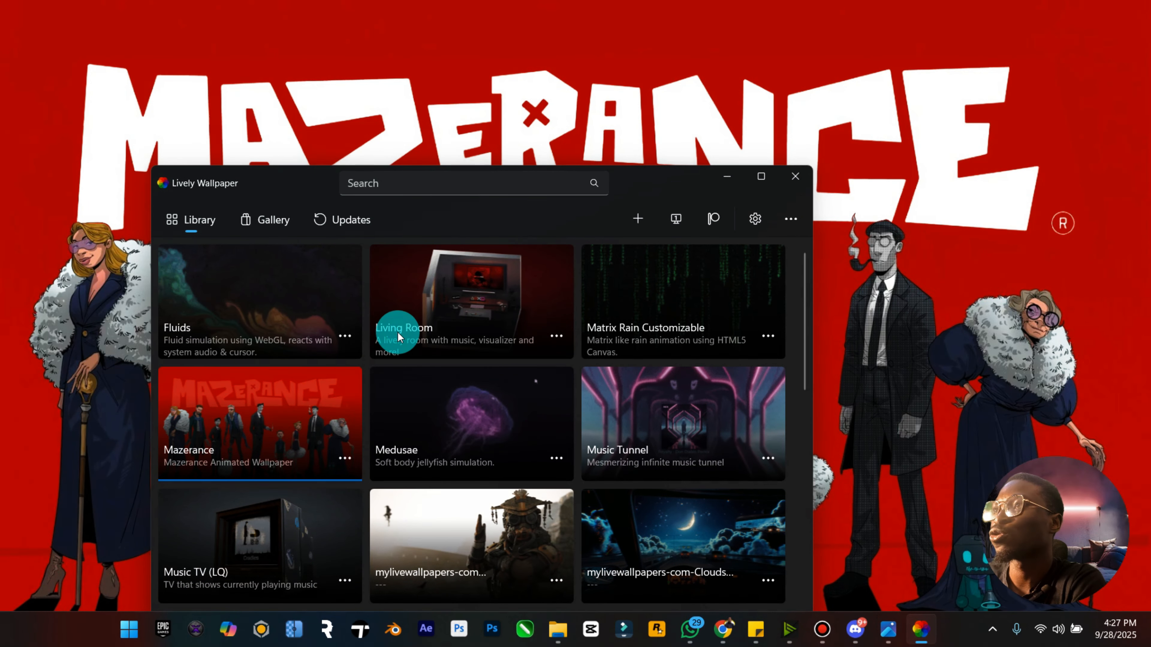
left_click(721, 175)
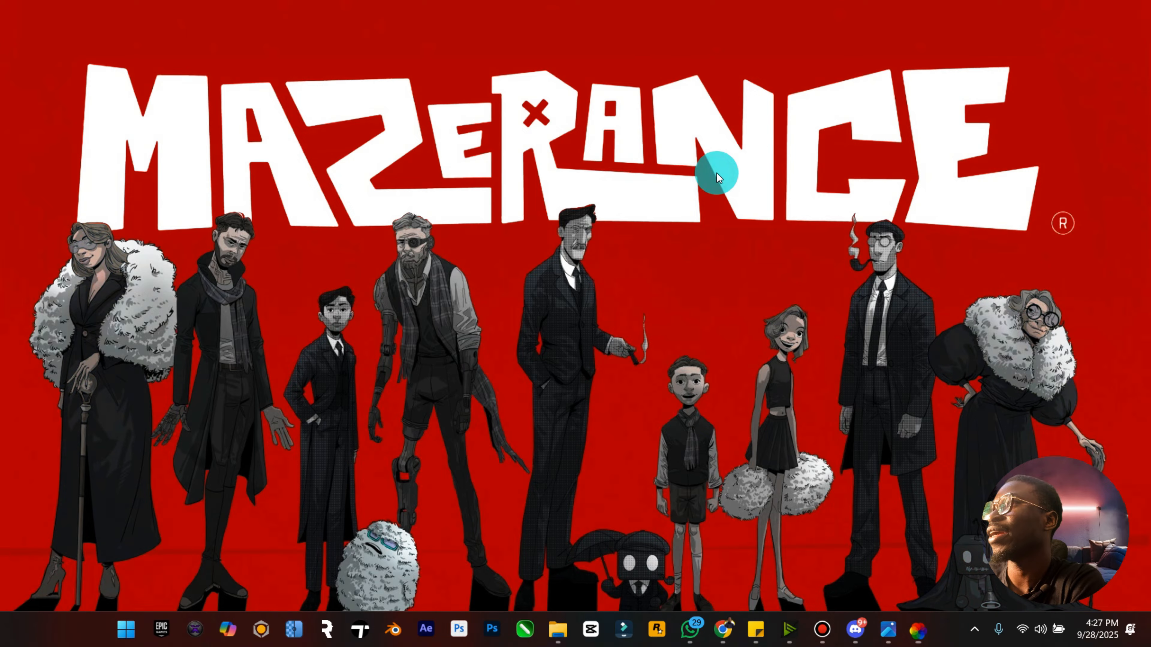
left_click(890, 635)
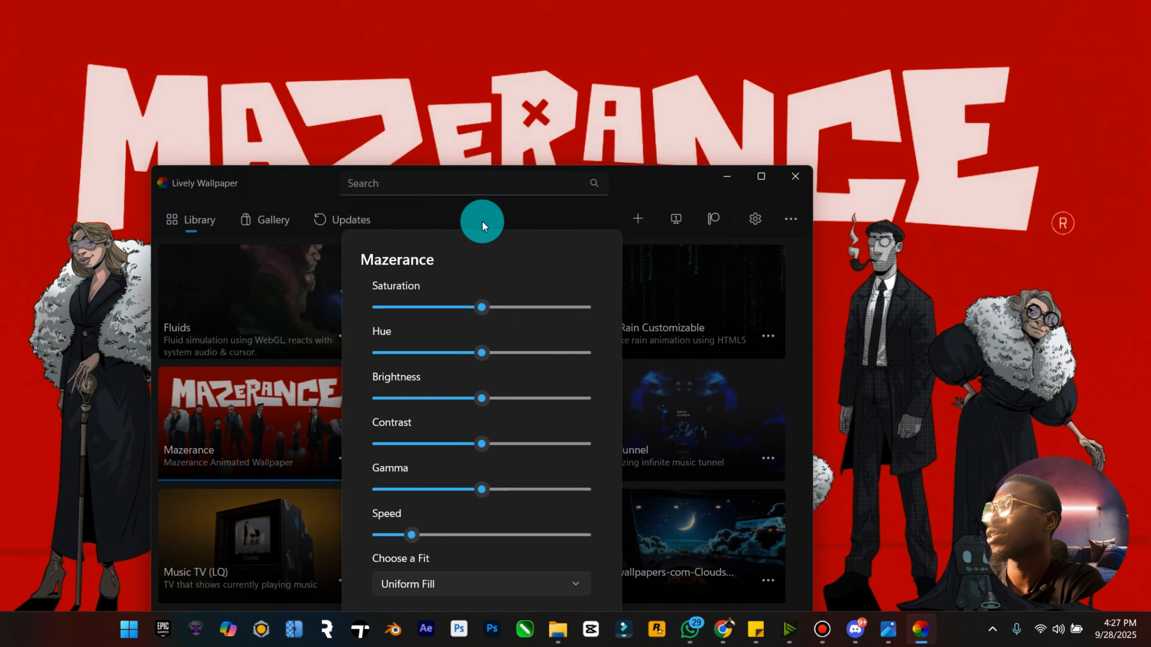
Try a faster playback speed and a lower contrast on the Mazerance wallpaper, restoring the default settings after each
mouse_move(483, 396)
left_mouse_down()
mouse_move(603, 397)
mouse_move(482, 396)
left_mouse_up()
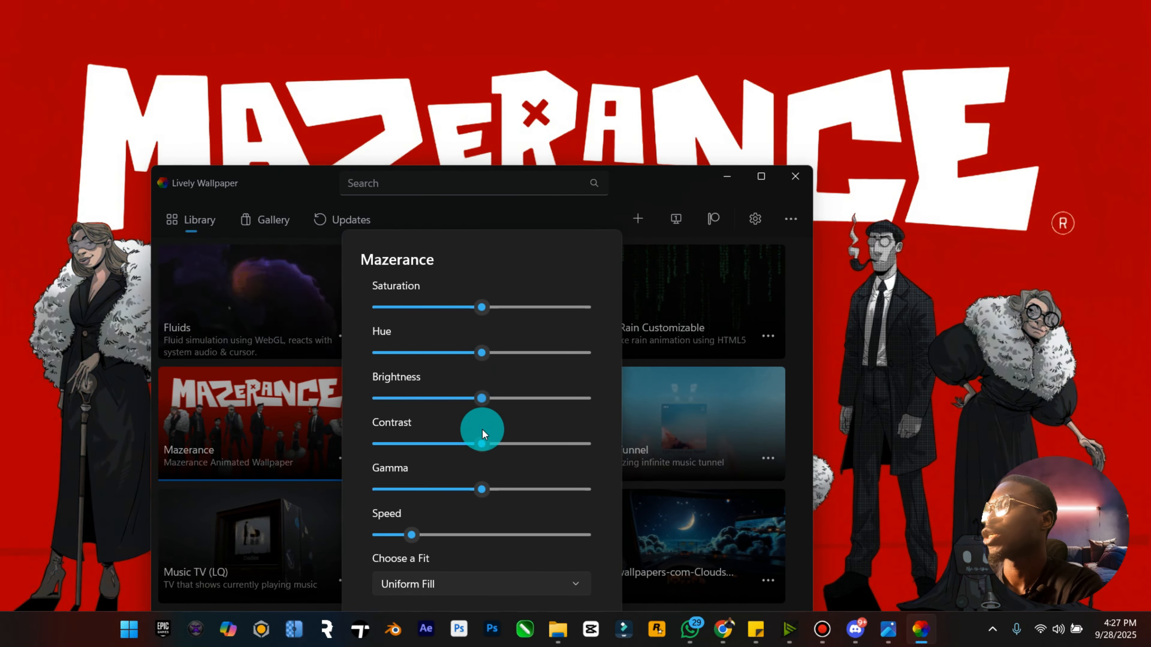
left_click_drag(412, 527, 455, 535)
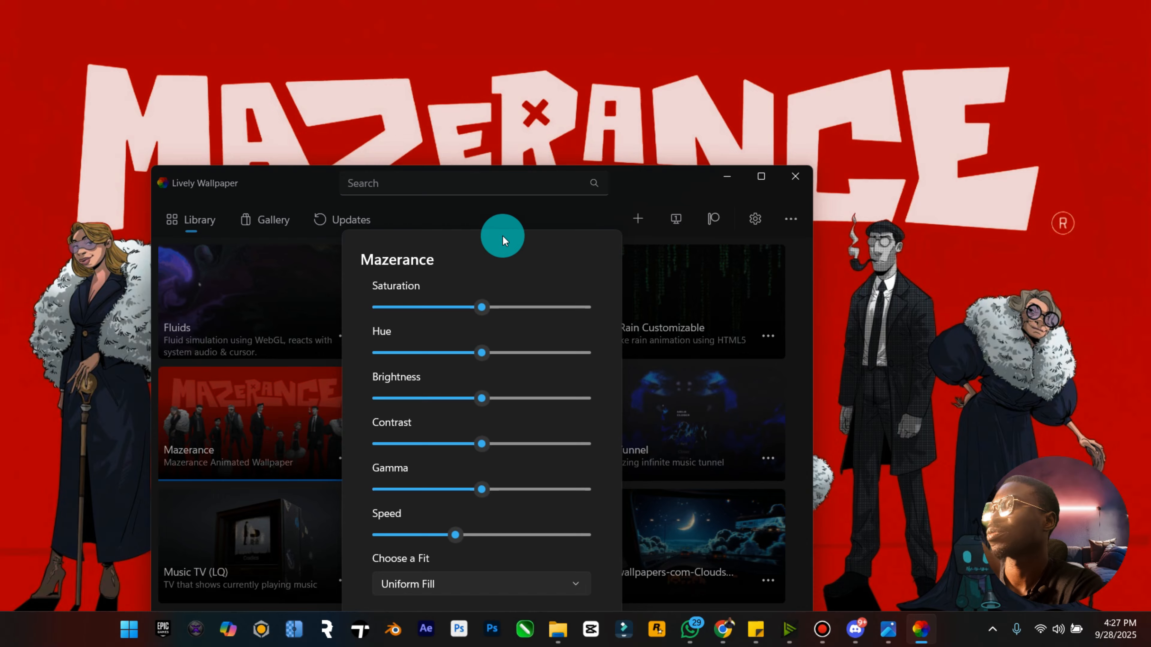
left_click_drag(644, 174, 676, 74)
left_click(621, 557)
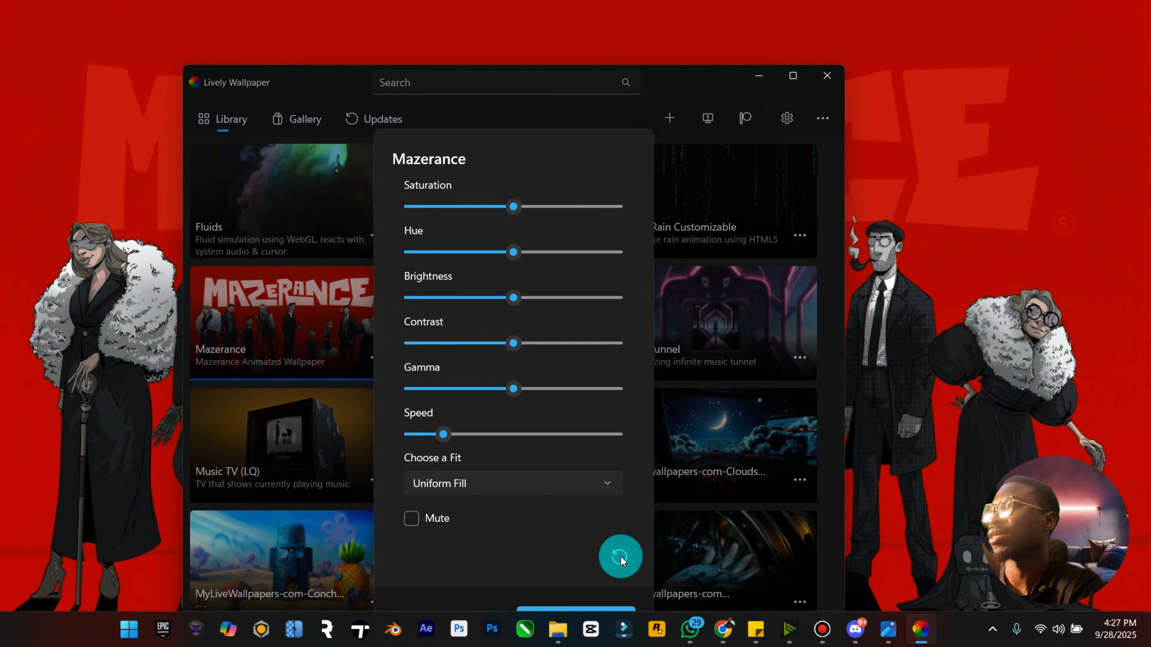
left_click_drag(514, 345, 473, 348)
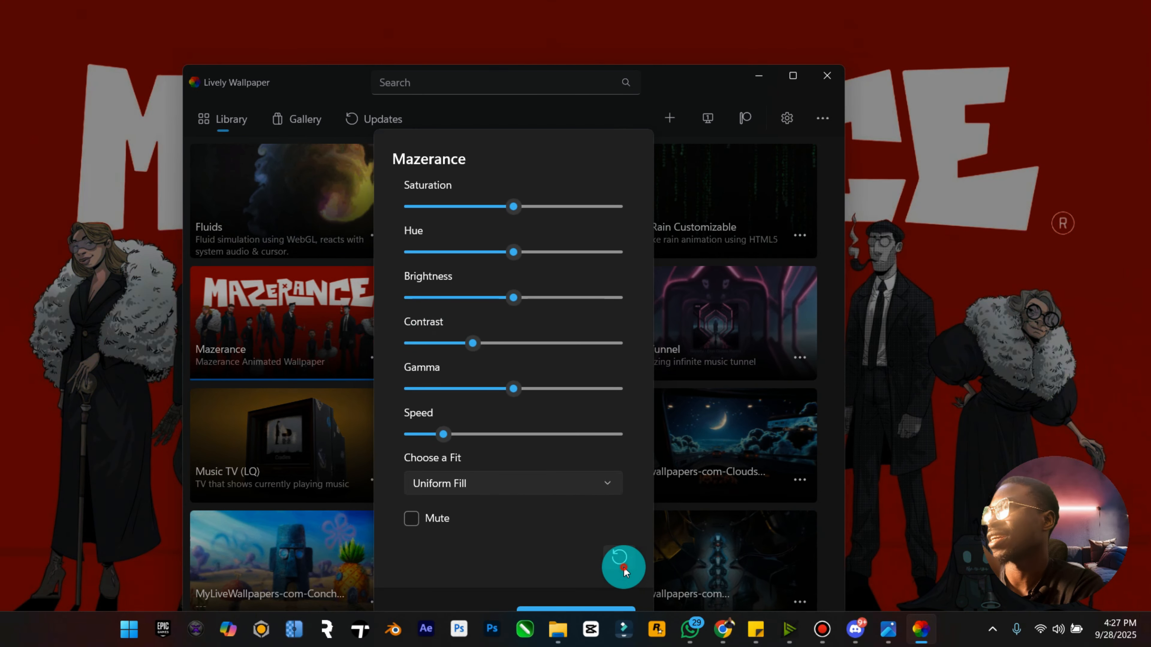
left_click(619, 558)
Try shifting the Mazerance wallpaper's hue to green, preview it on the desktop, restore the defaults, and close the Lively Wallpaper window
left_click_drag(508, 253, 463, 262)
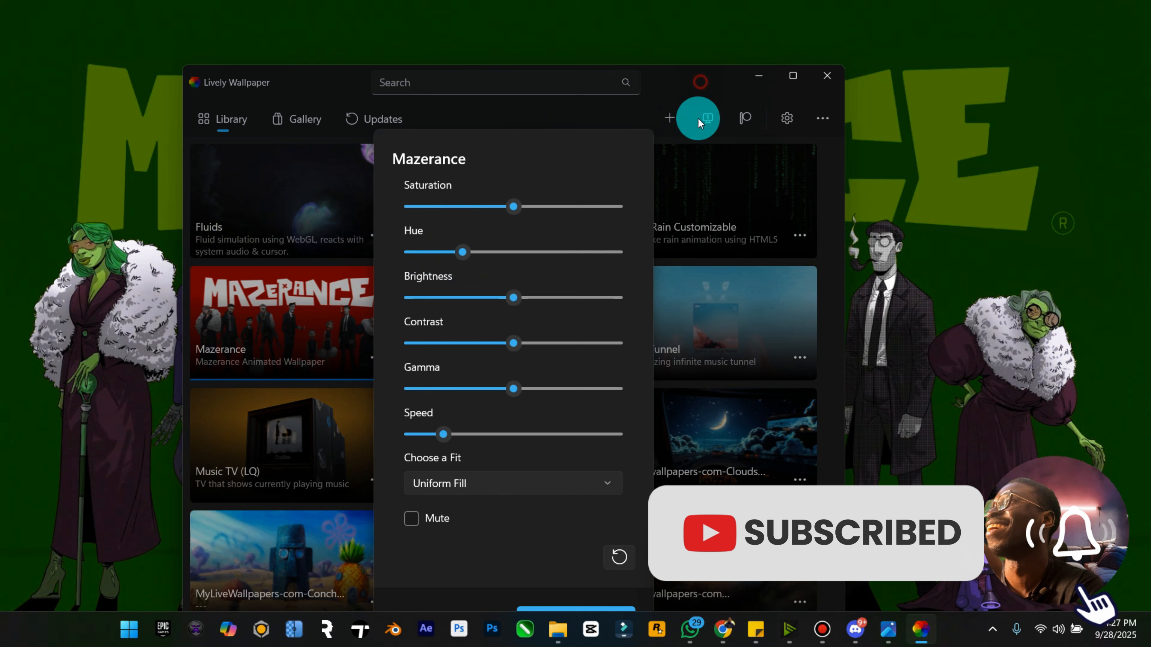
left_click_drag(700, 82, 689, 564)
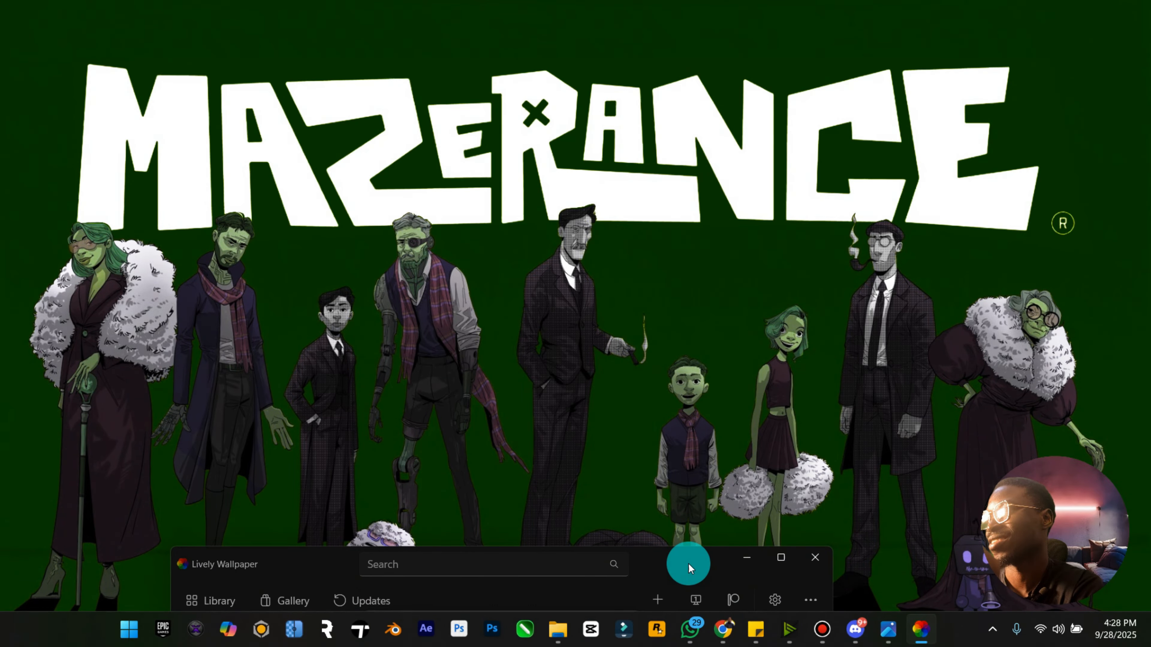
left_click_drag(689, 564, 671, 119)
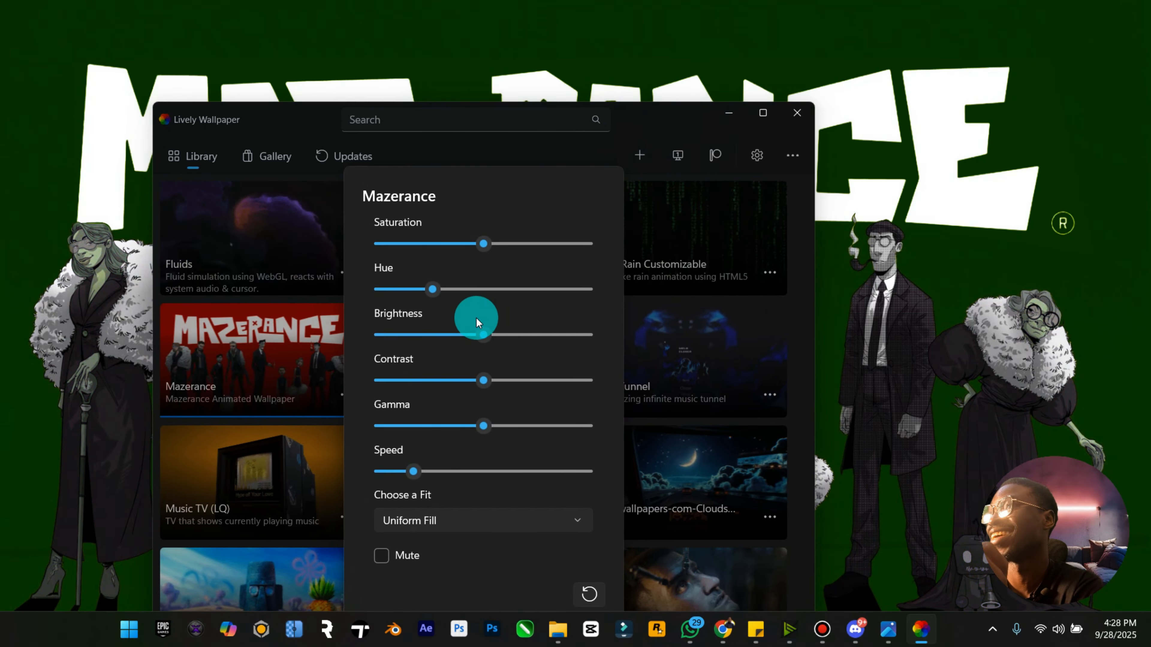
left_click_drag(514, 289, 474, 295)
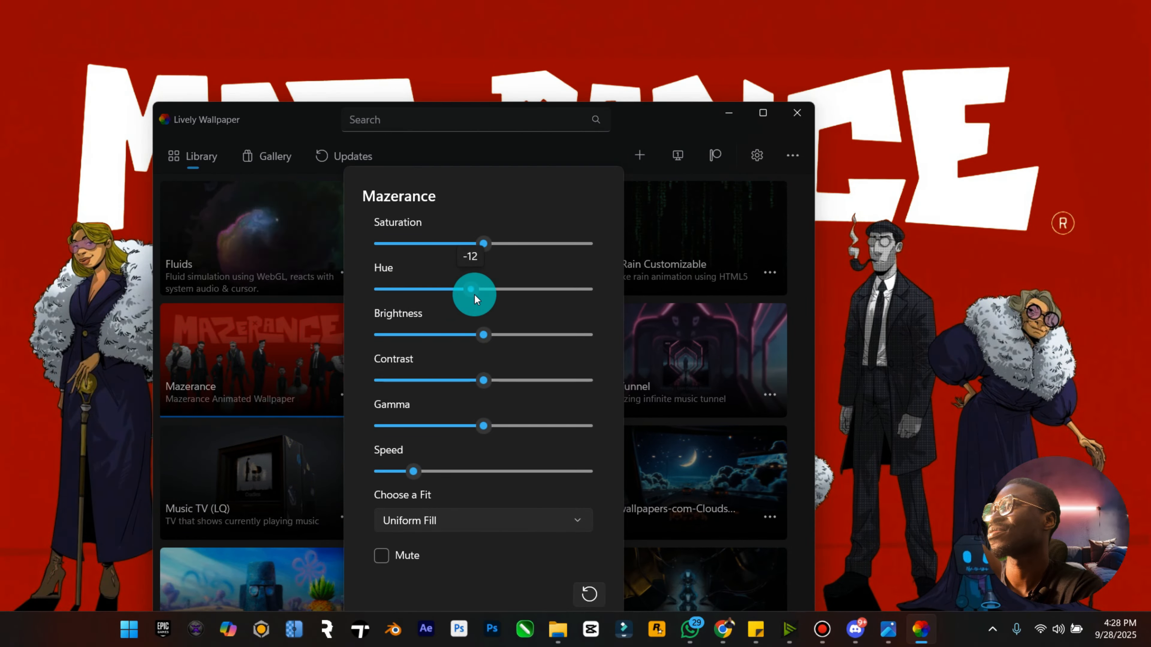
left_click_drag(672, 113, 727, 116)
left_click(680, 597)
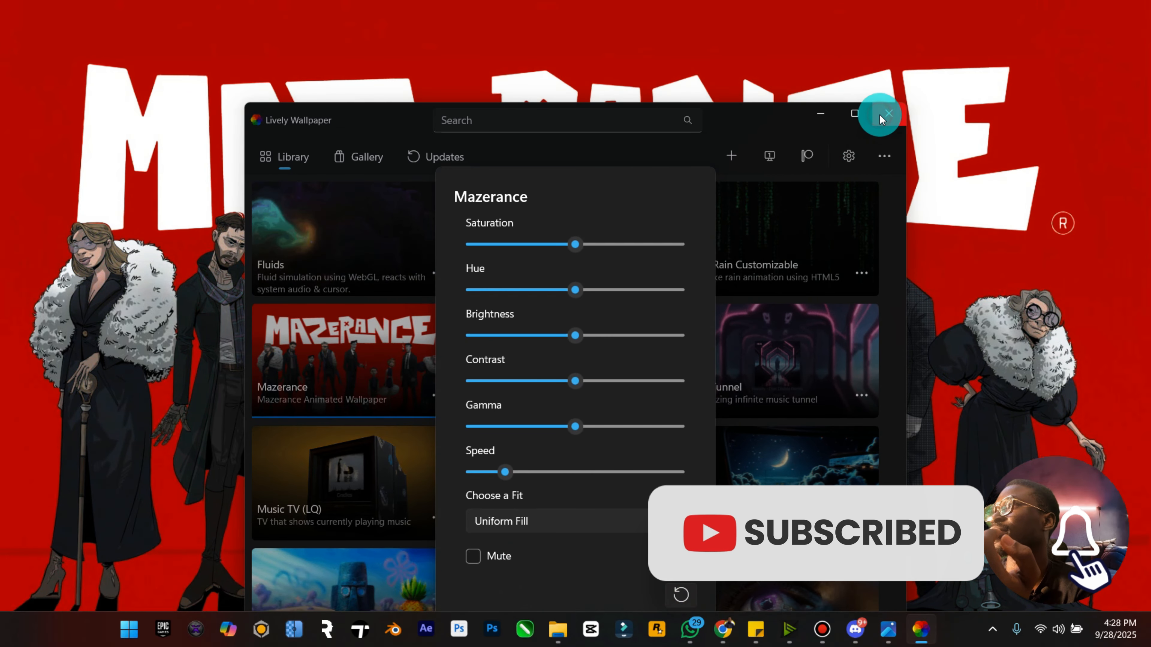
left_click(883, 119)
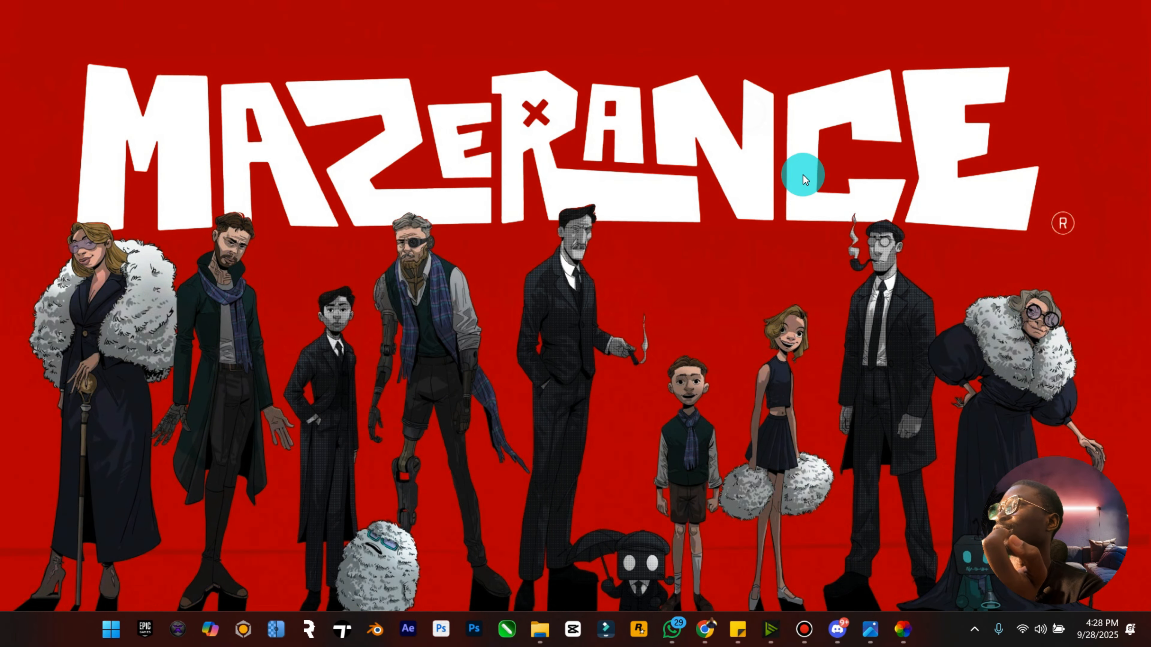
right_click(803, 174)
left_click(800, 174)
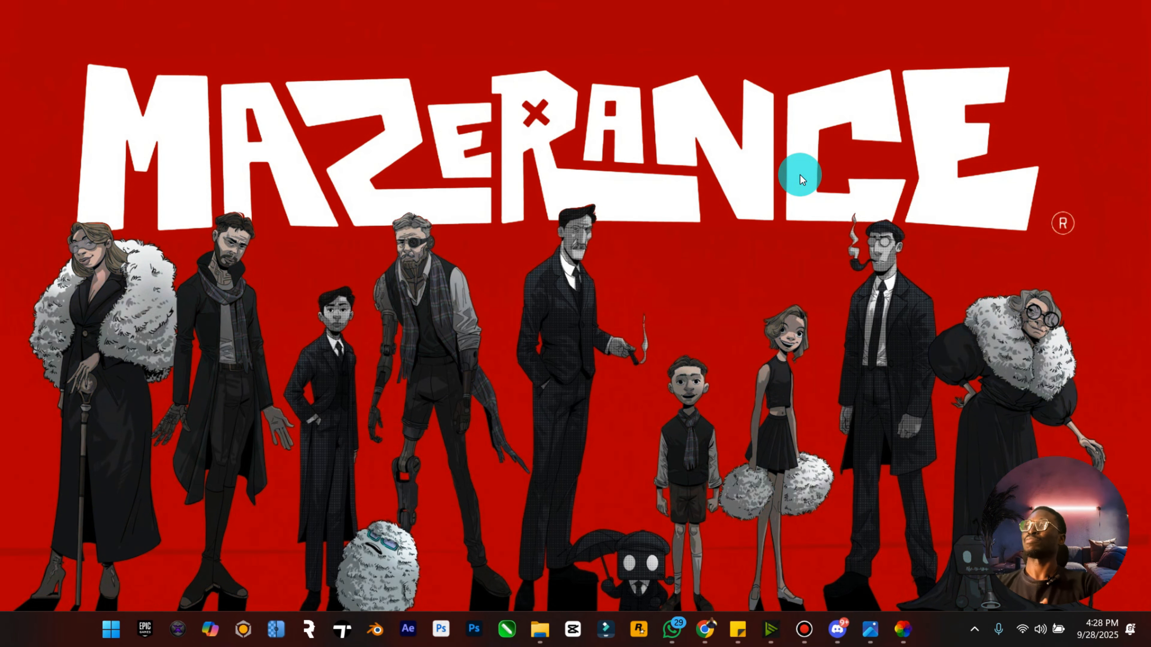